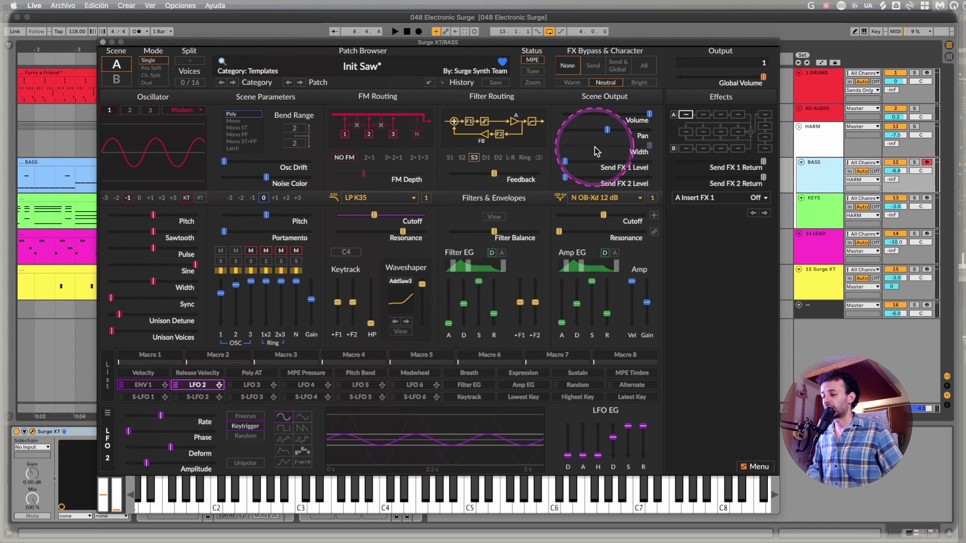
Step: Mute oscillator 2 in the mixer and view the Modern waveform variants available for oscillator 1
mouse_move(595, 147)
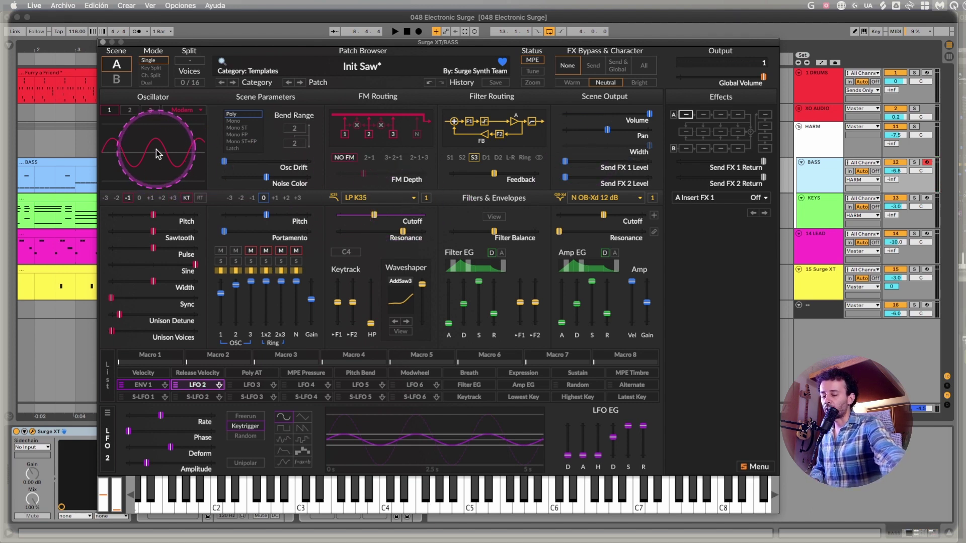
click(235, 249)
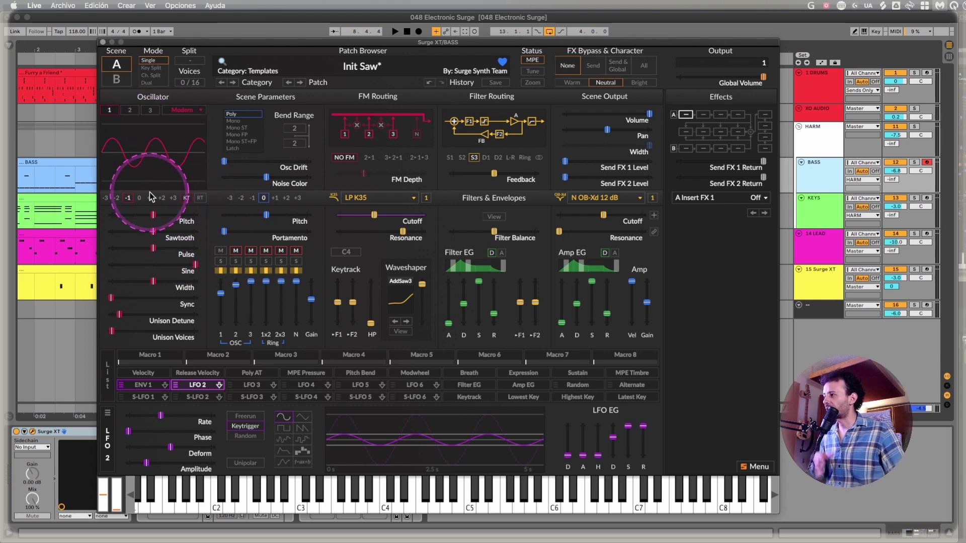
click(182, 111)
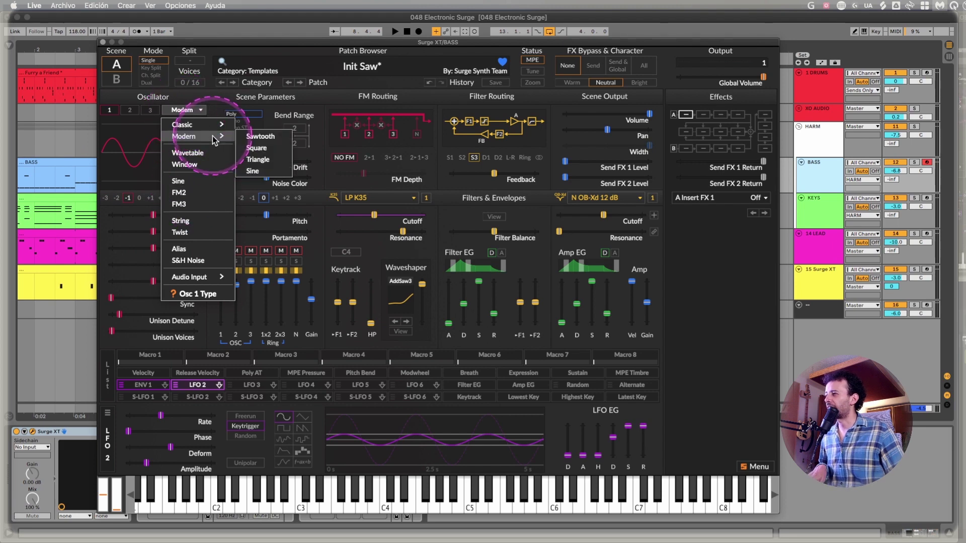
mouse_move(219, 138)
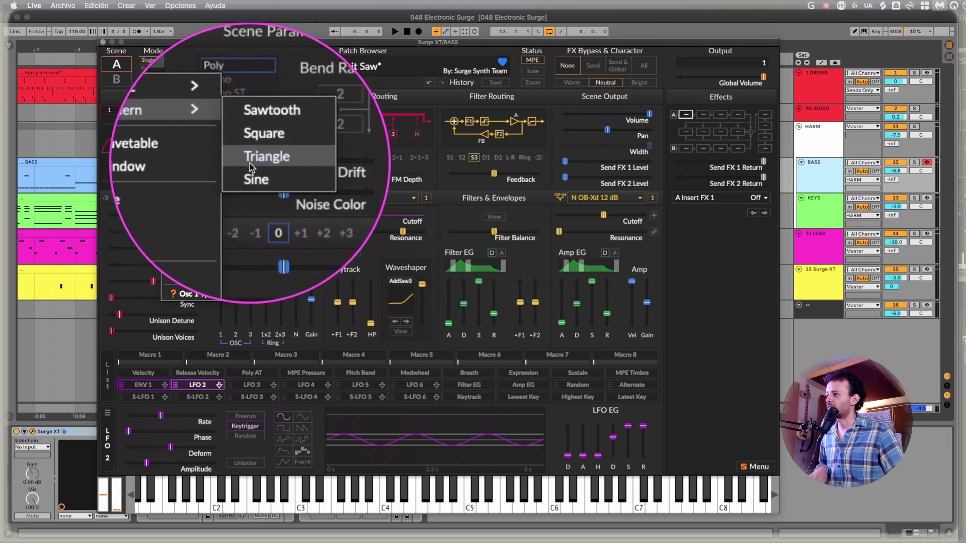
click(217, 99)
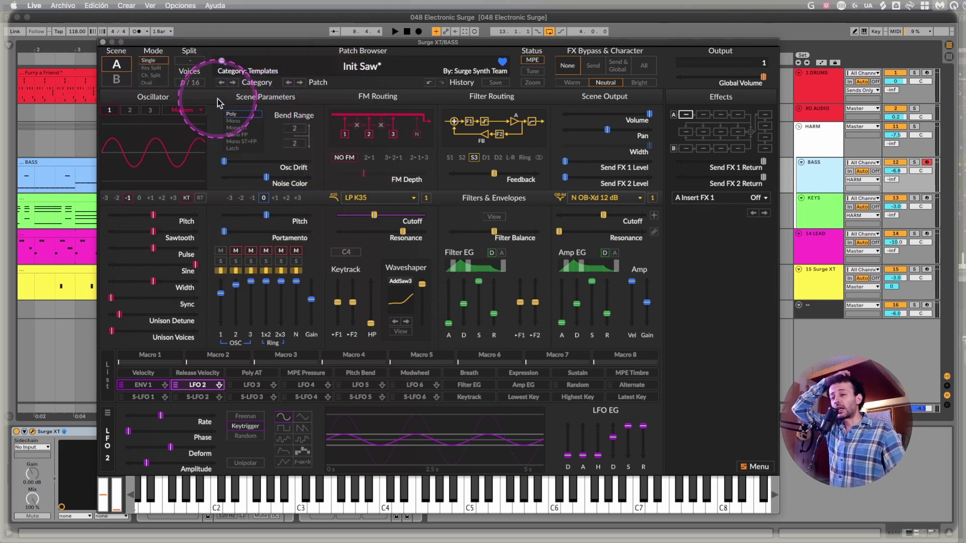
Step: Mute oscillator 1, unmute oscillator 2, and show oscillator 2's settings and available oscillator types
click(221, 250)
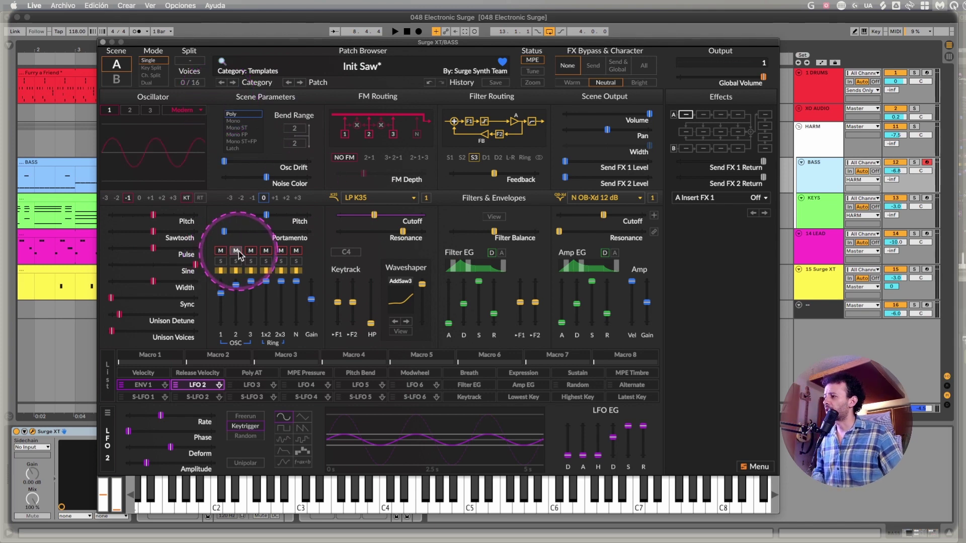
click(235, 250)
click(131, 110)
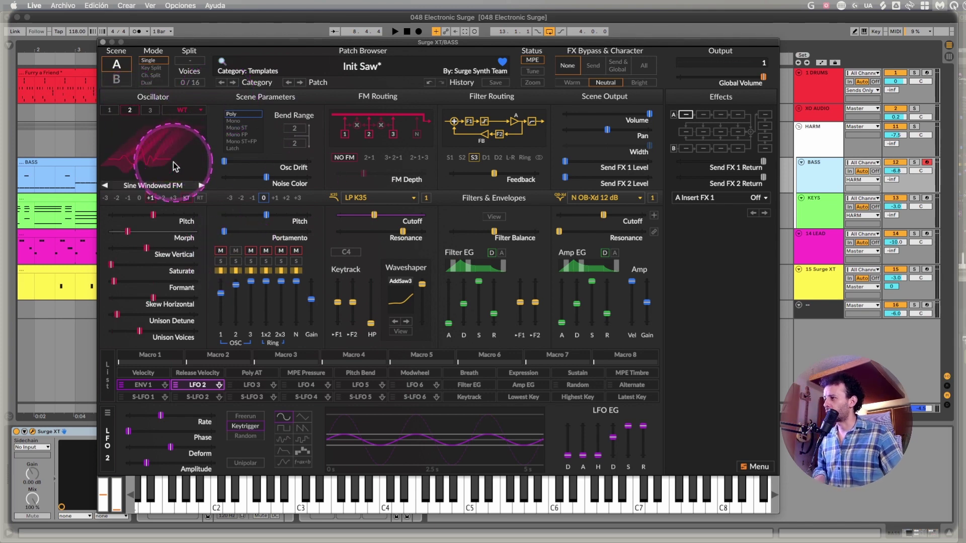
click(174, 108)
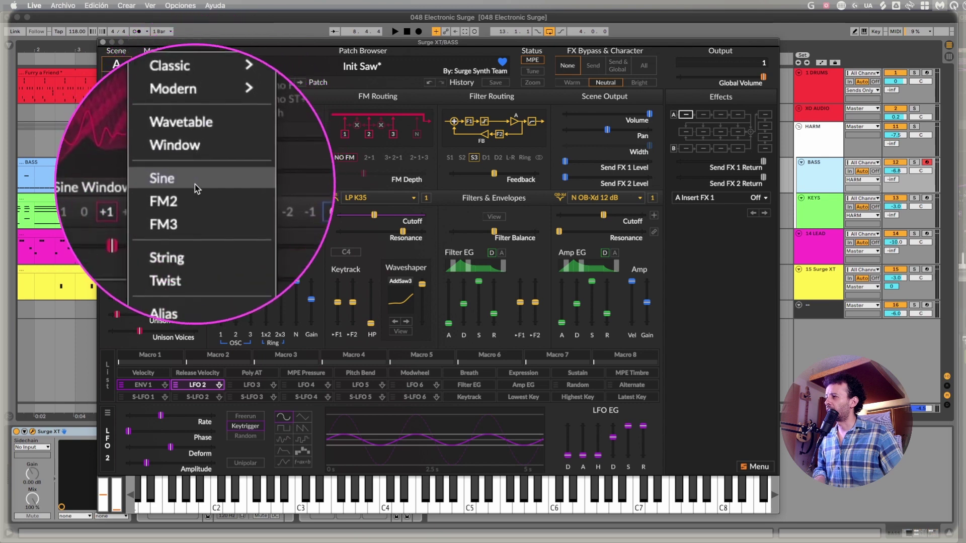
click(180, 60)
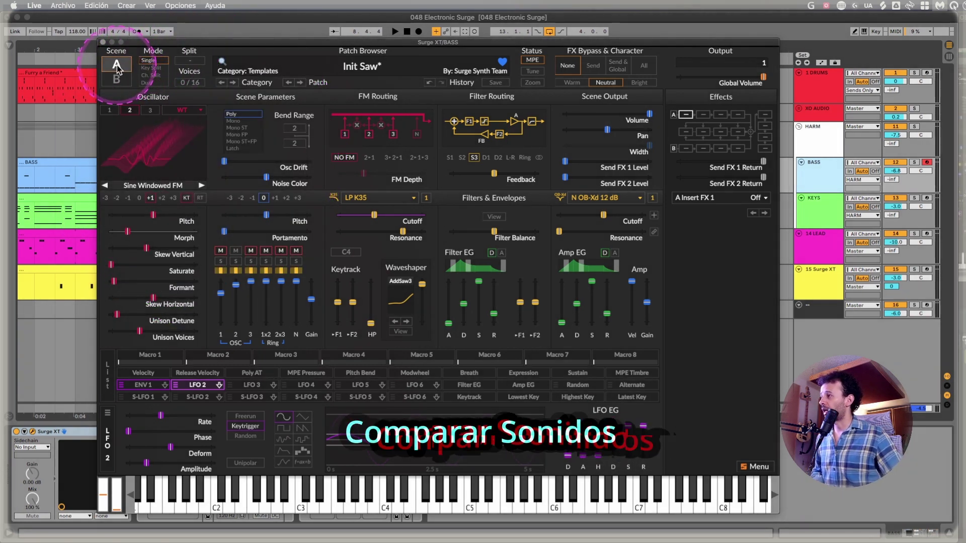
Step: Copy scene A into scene B and switch between both scenes to compare them, ending on scene B
right_click(117, 67)
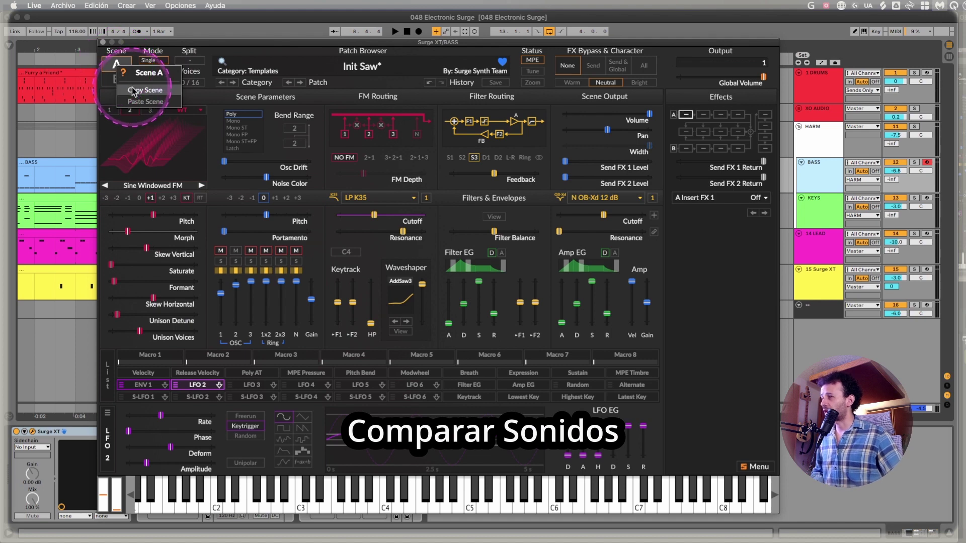
click(133, 91)
click(116, 80)
right_click(117, 80)
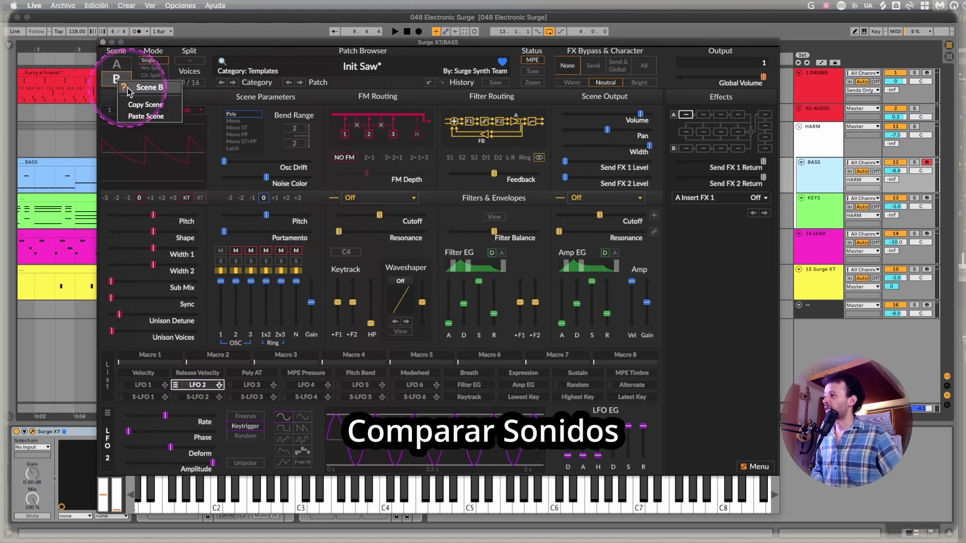
click(141, 116)
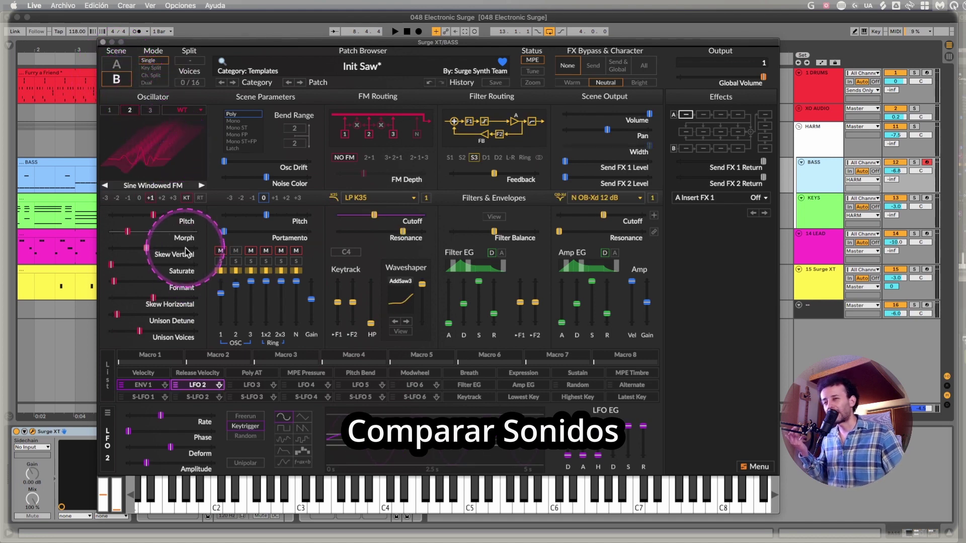
click(116, 65)
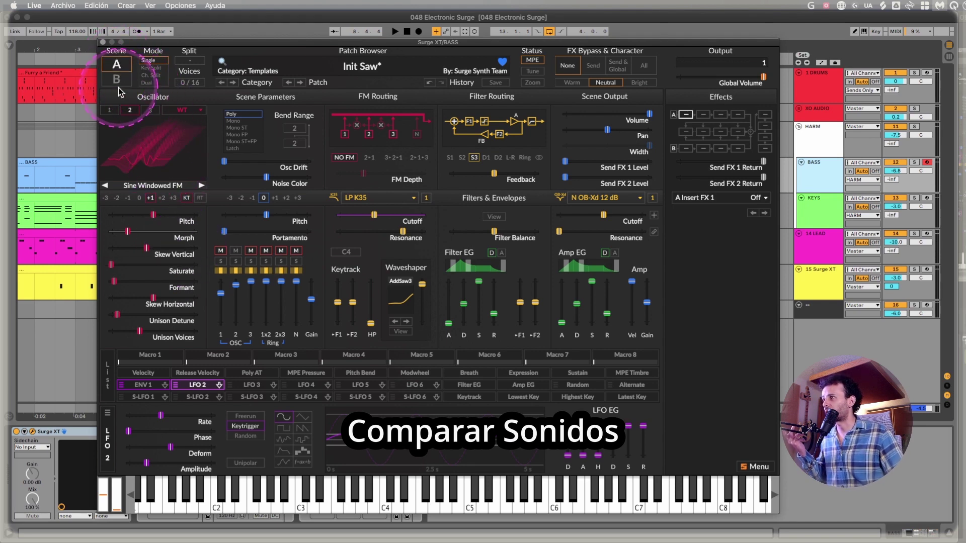
click(117, 81)
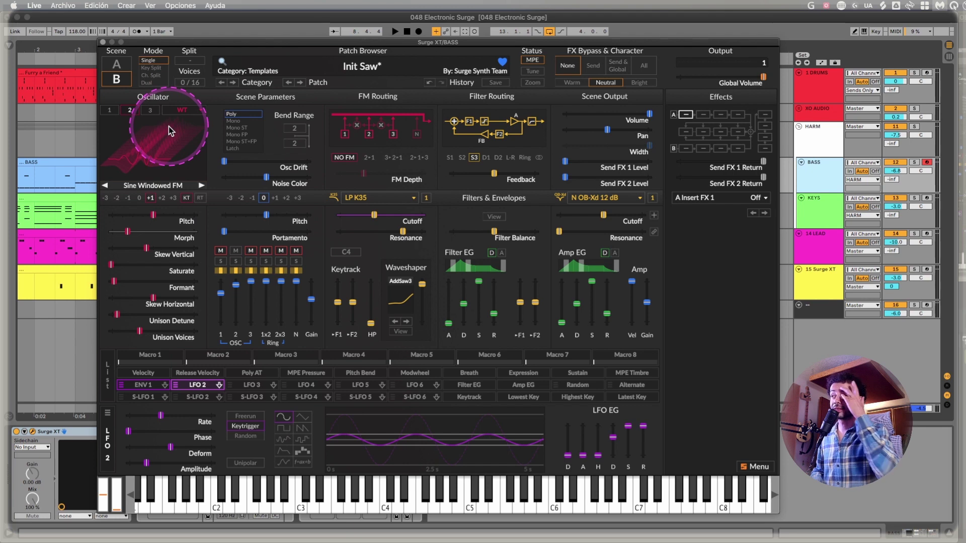
Step: Examine the oscillator types and the factory and third-party wavetables available for oscillator 2
click(185, 111)
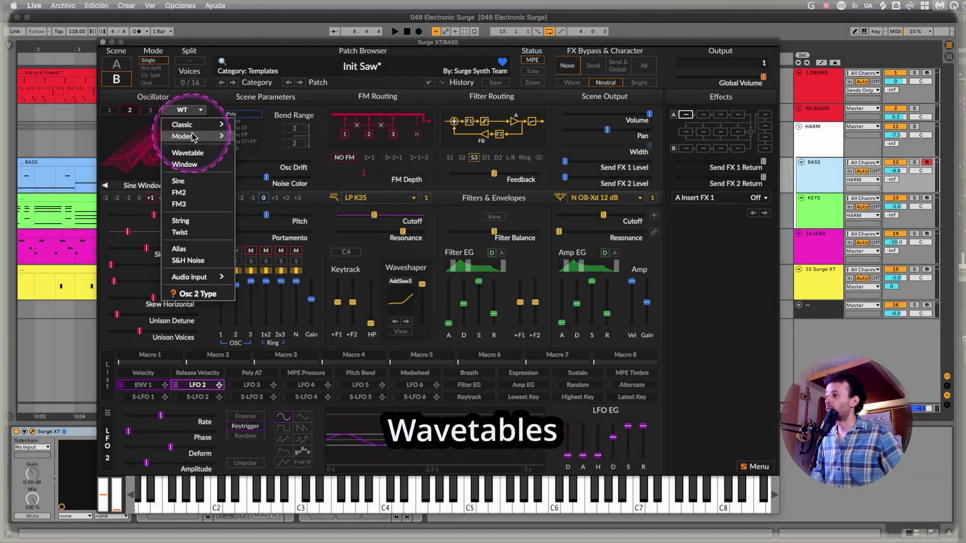
click(207, 88)
click(160, 185)
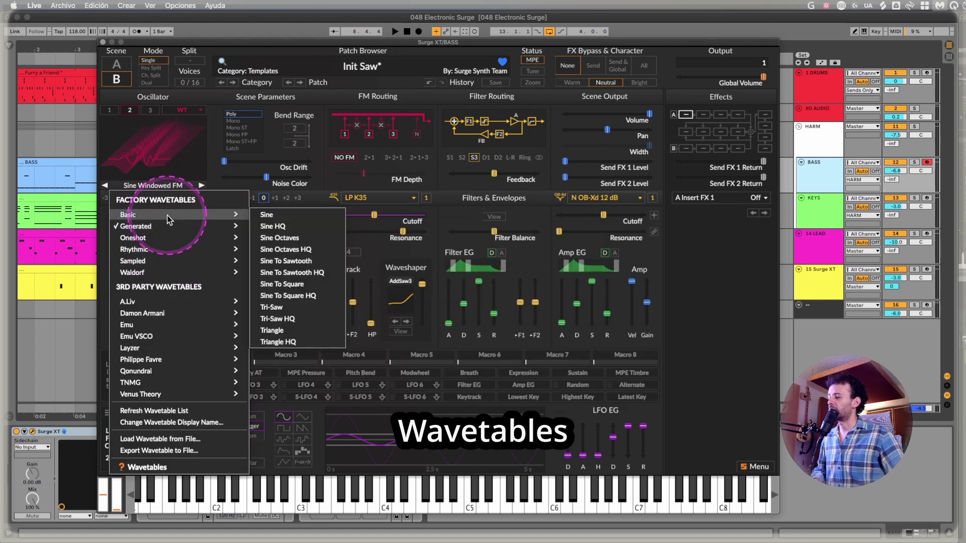
click(203, 37)
Step: Load Live's Wavetable instrument on a new track below 15 Surge XT and move the synth window beside the device
drag(201, 42, 202, 41)
click(835, 291)
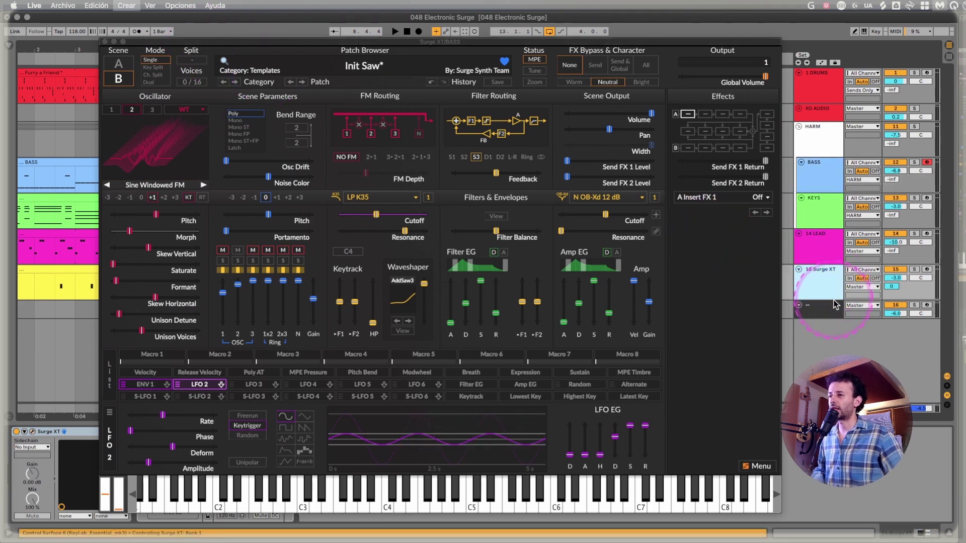
click(835, 304)
click(113, 483)
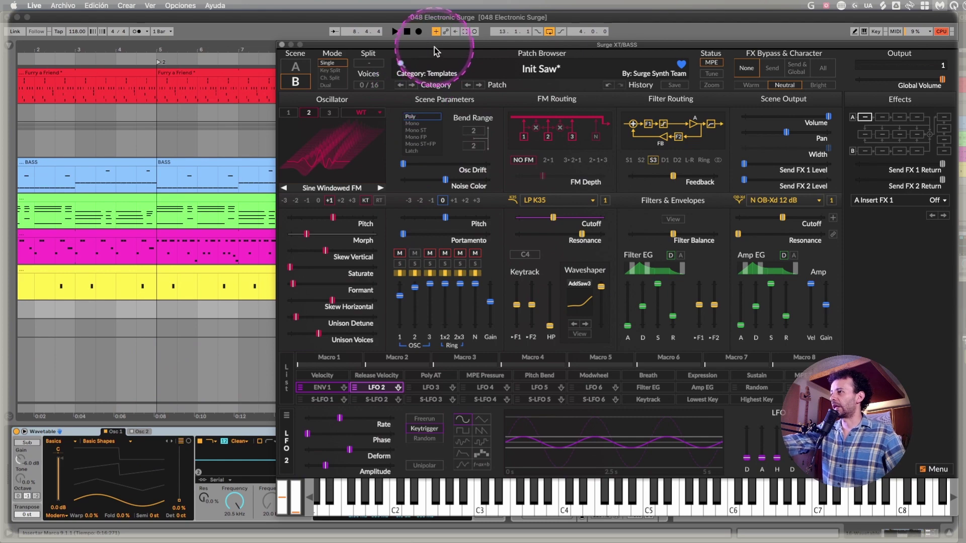
drag(434, 47, 370, 280)
click(79, 506)
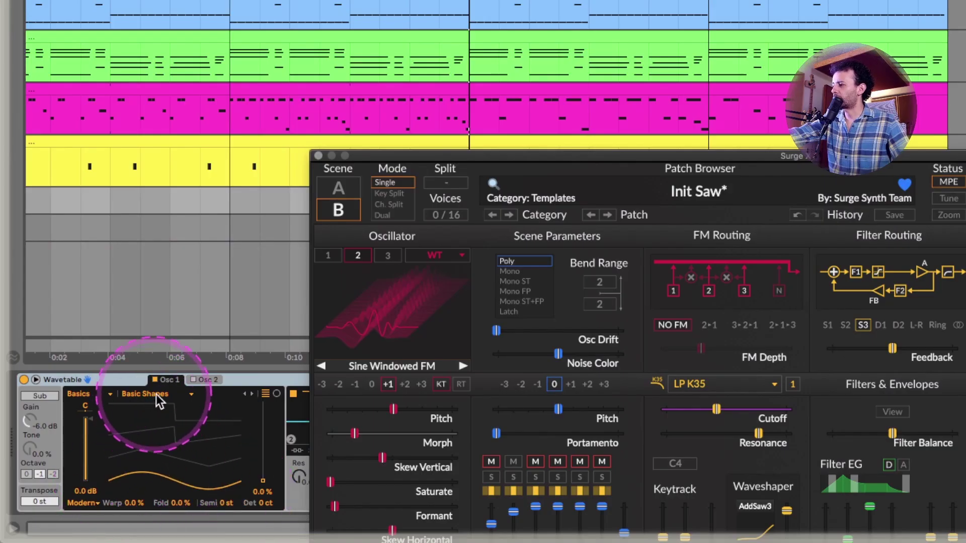
Step: Load the Basic factory wavetable Sine To Square into oscillator 2 of scene B
click(410, 367)
mouse_move(499, 8)
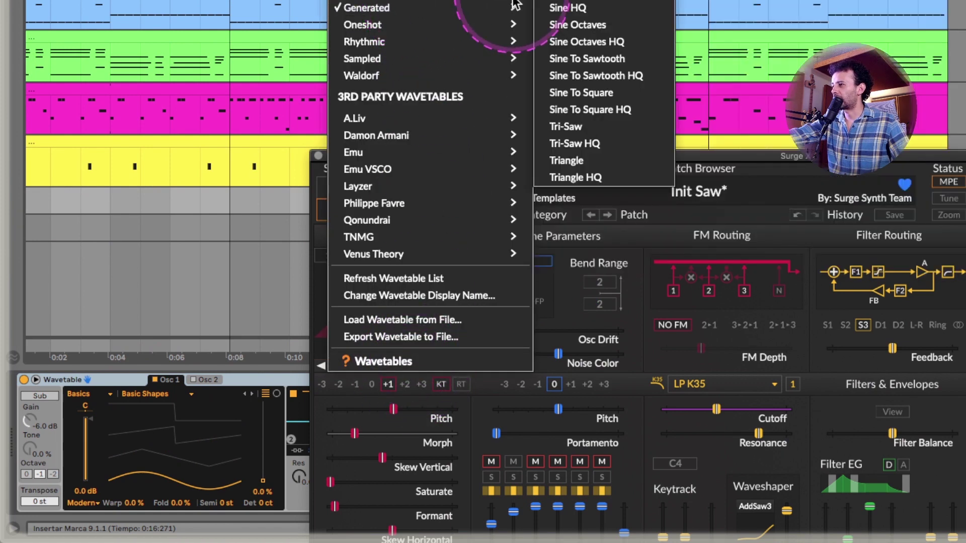
click(586, 95)
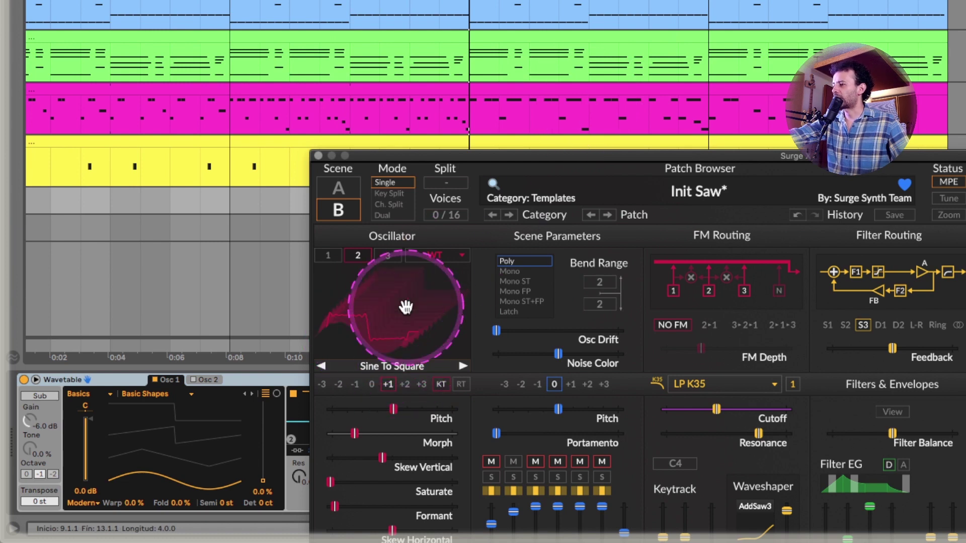
Step: Sweep oscillator 2's Morph and return it to the minimum to compare the wavetable with Live's Basic Shapes
drag(360, 443, 196, 417)
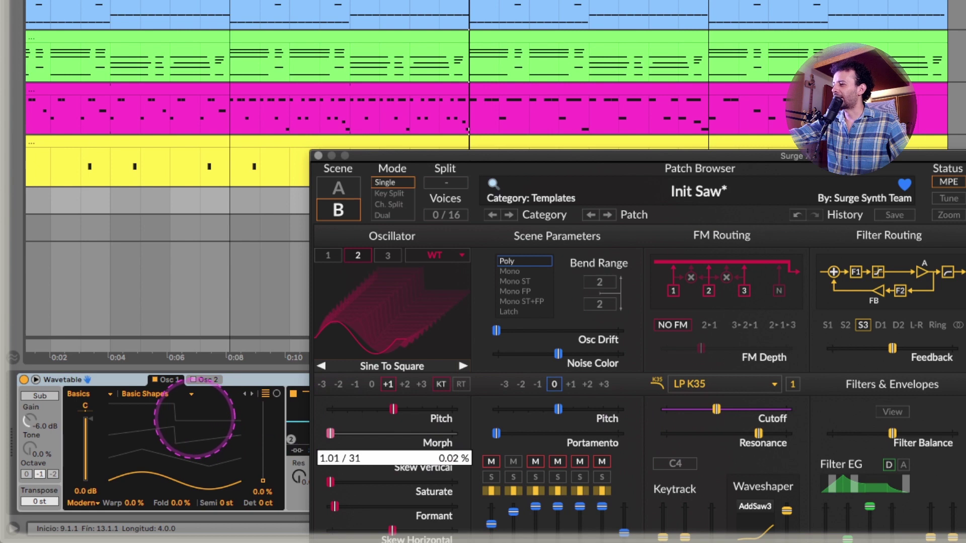
mouse_move(330, 434)
mouse_down()
mouse_move(361, 434)
mouse_move(328, 434)
mouse_move(348, 434)
mouse_up()
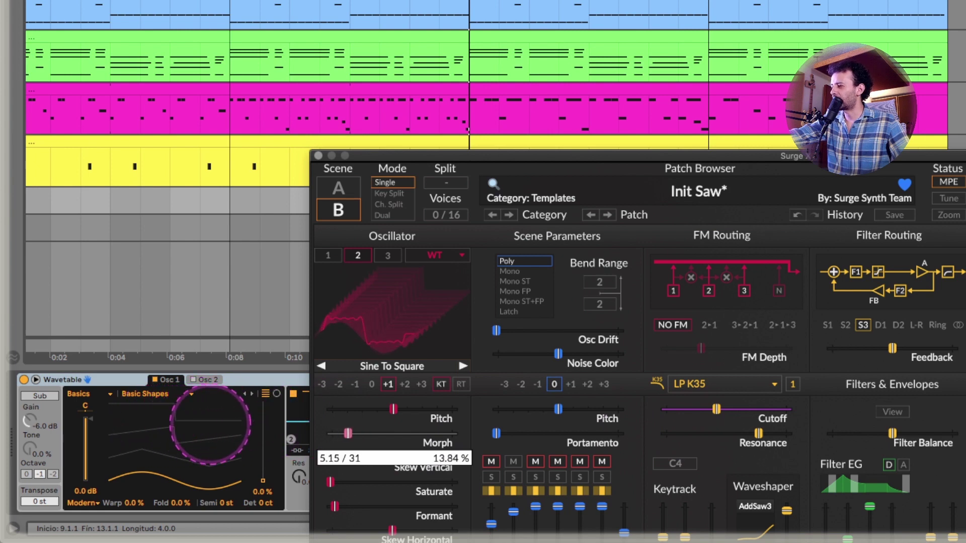
drag(211, 425, 192, 473)
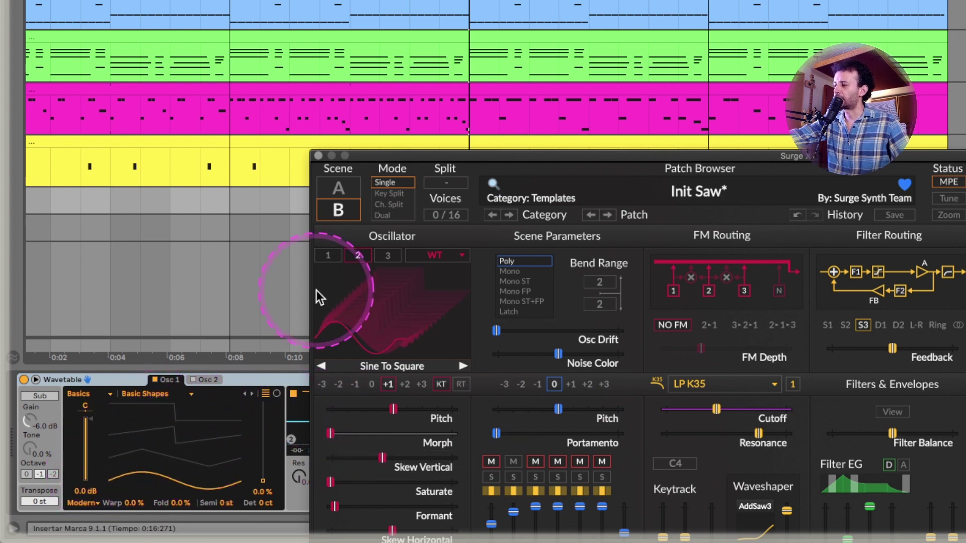
Step: Browse the Generated factory wavetables, and paste the copied scene over scene B to restore Sine Windowed FM
click(131, 199)
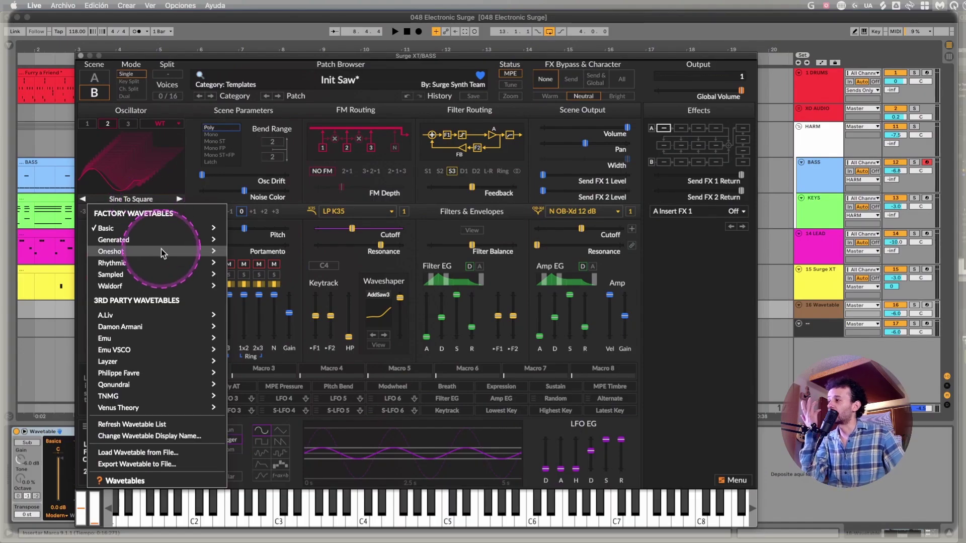
mouse_move(164, 239)
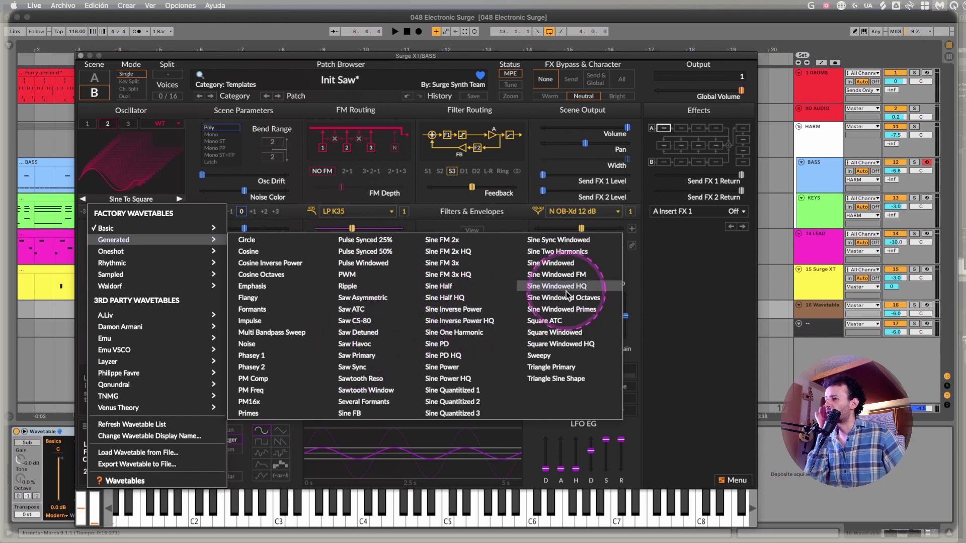
click(97, 95)
right_click(97, 96)
click(114, 125)
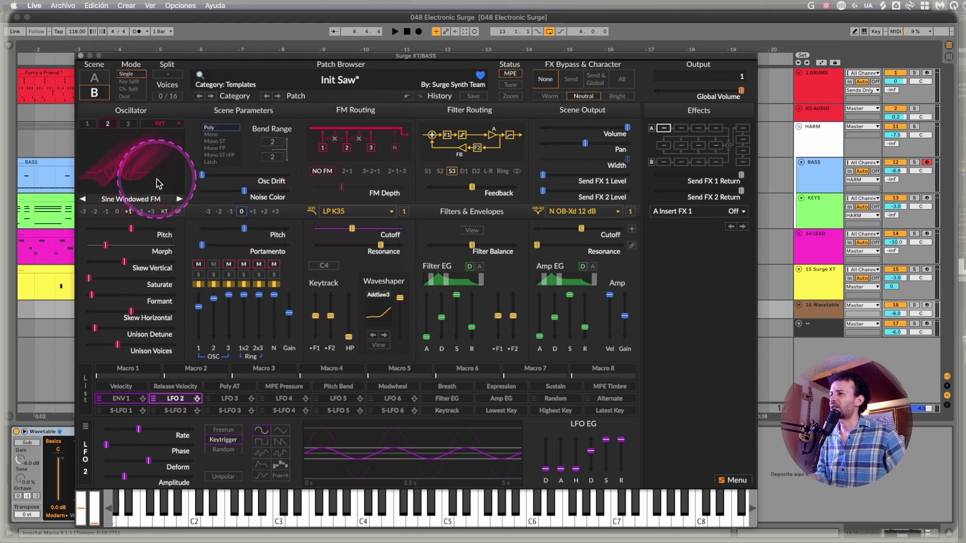
Step: Sweep oscillator 2's Morph and leave it slightly higher, auditioning octave 0 and checking the waveform in 2D and 3D
drag(105, 245, 111, 245)
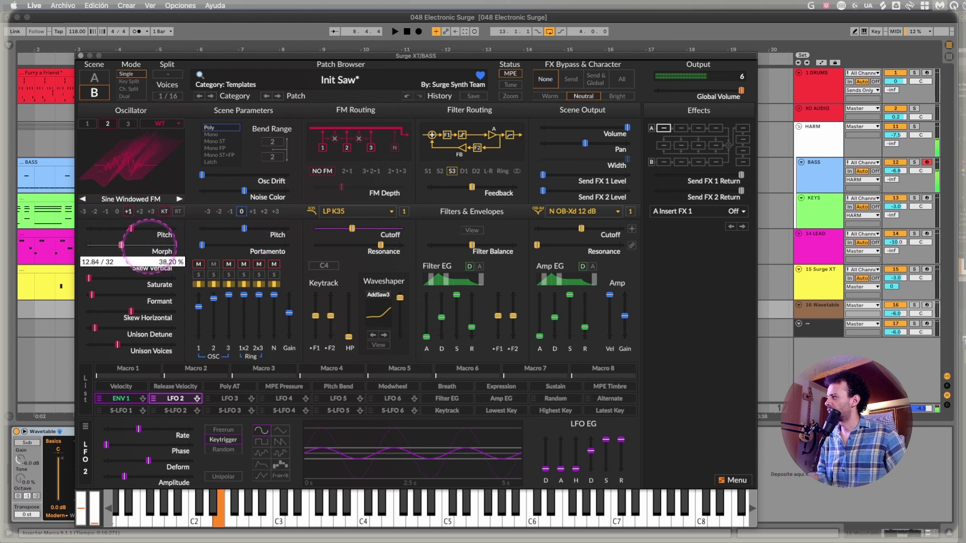
drag(257, 241, 107, 245)
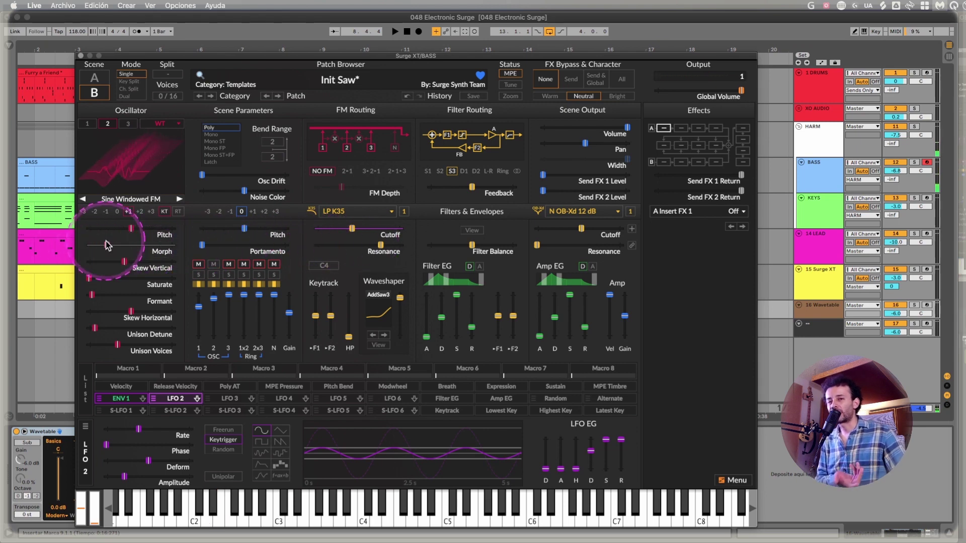
click(127, 162)
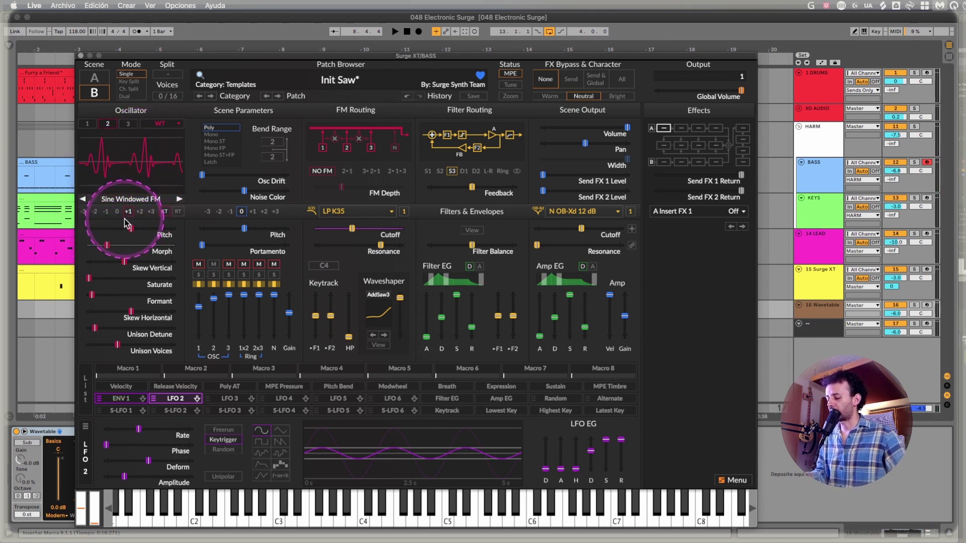
drag(107, 245, 190, 245)
click(117, 213)
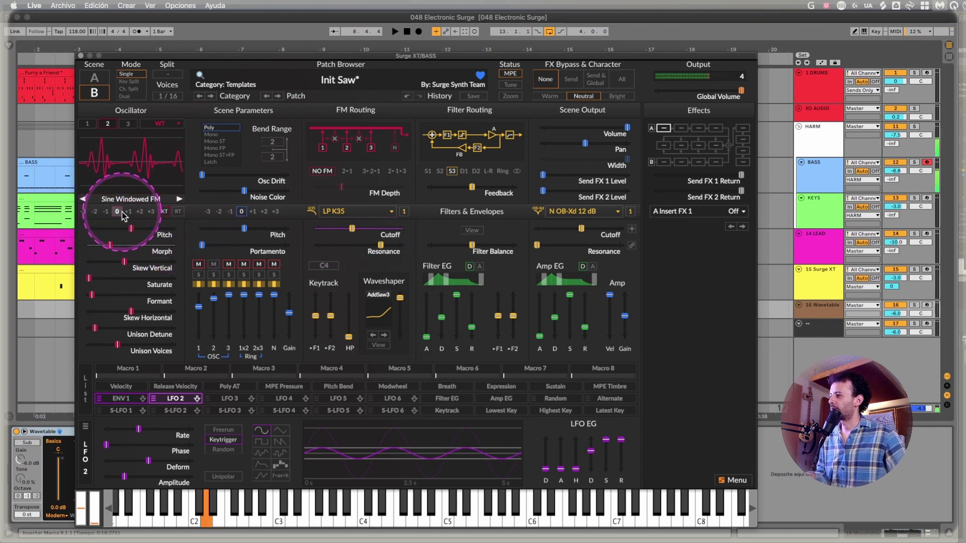
click(157, 180)
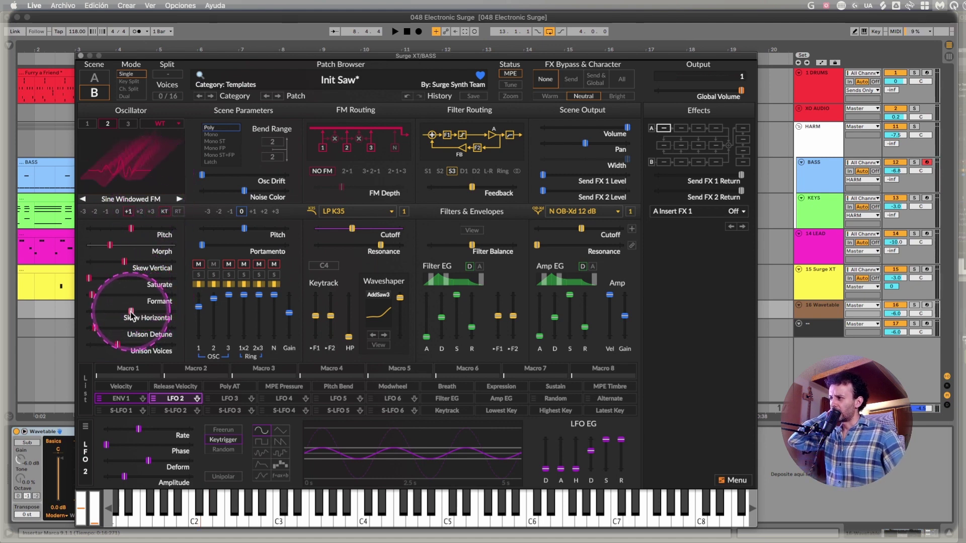
Step: Sweep oscillator 2's Skew Horizontal and leave it slightly above centre, with the waveform shown in 2D
drag(131, 315, 155, 312)
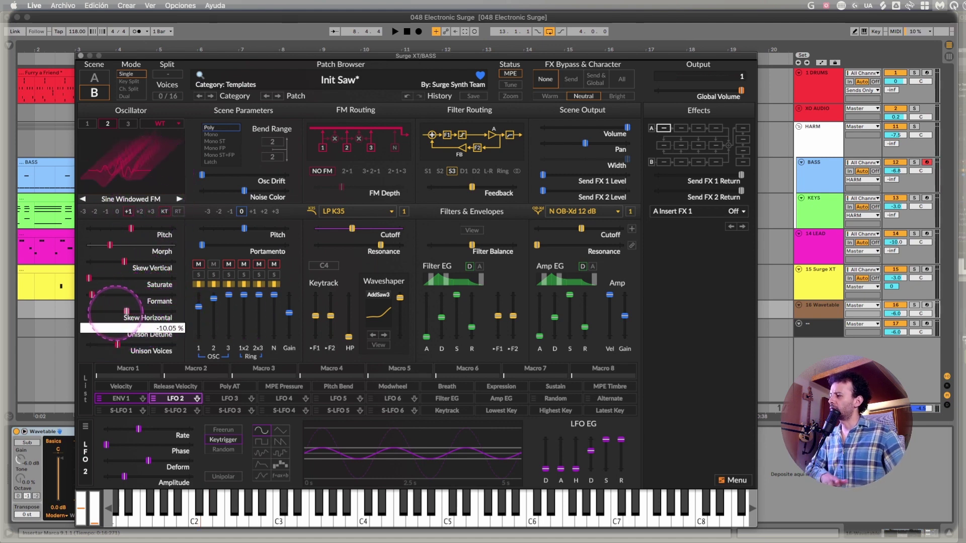
click(130, 162)
drag(129, 315, 228, 316)
drag(137, 311, 137, 314)
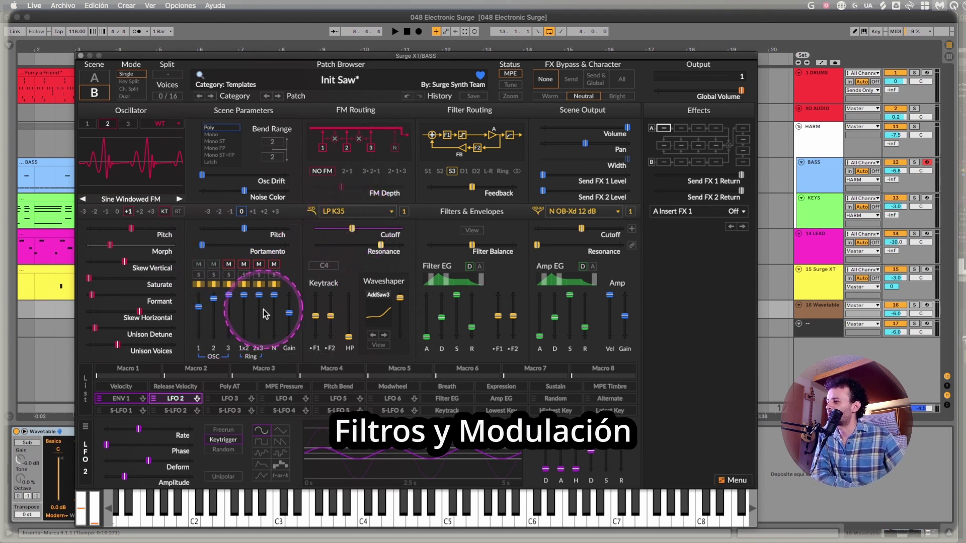
Step: Check envelope 1's modulation targets and review all routings in the Modulation List
right_click(117, 403)
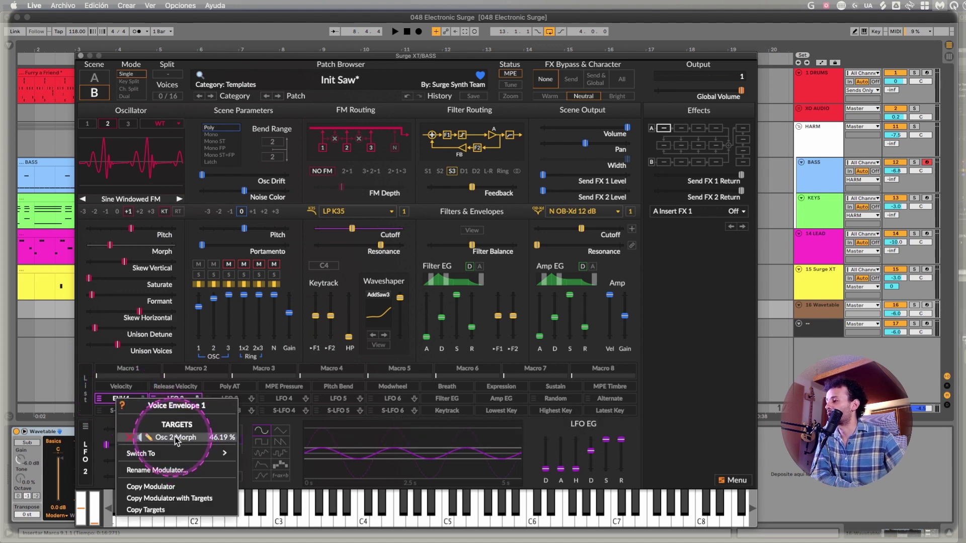
click(86, 393)
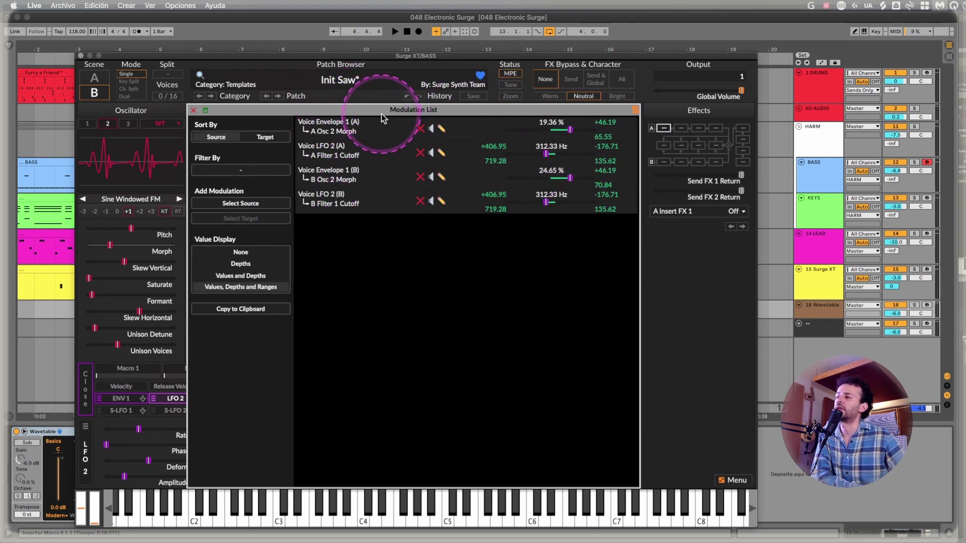
click(194, 110)
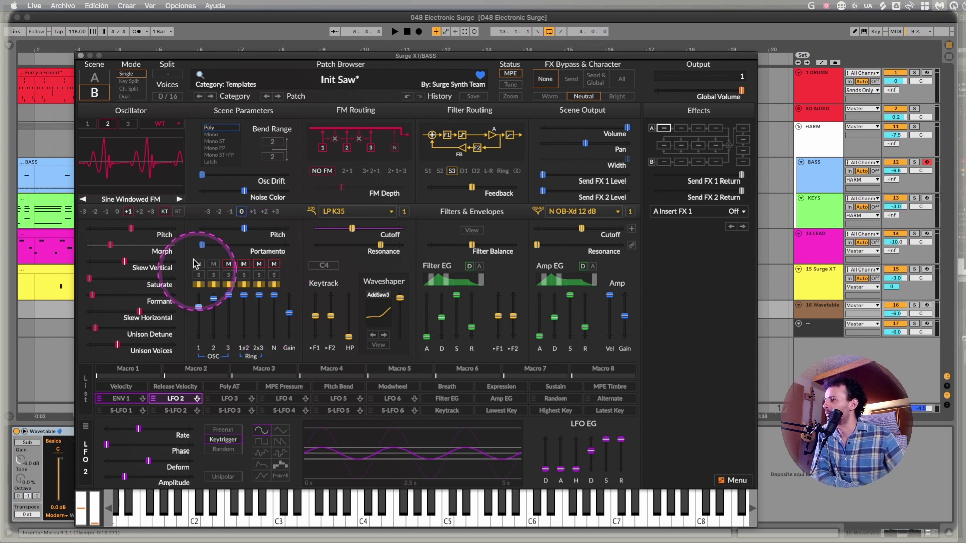
Step: Display envelope 1's modulation range on oscillator 2's Morph, and leave modulation assignment mode
click(119, 399)
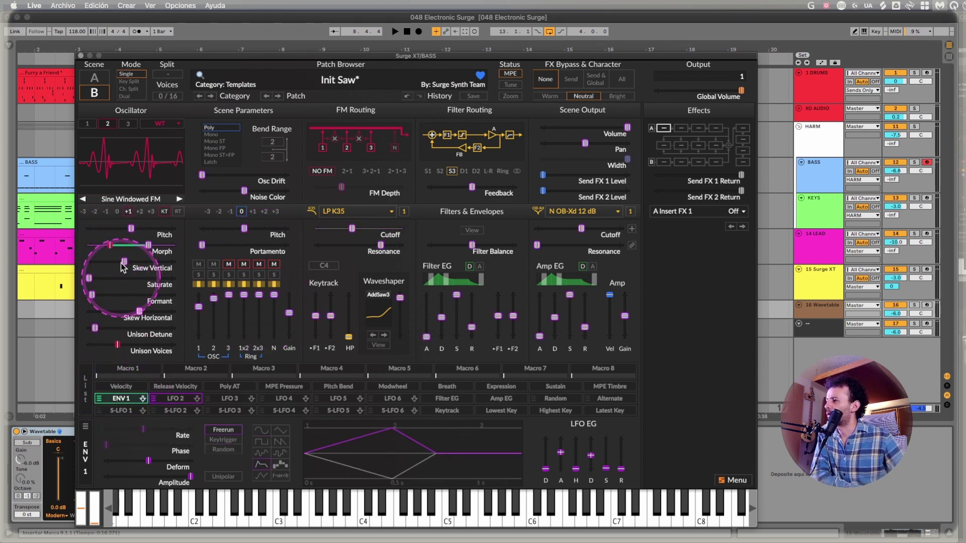
drag(110, 245, 149, 243)
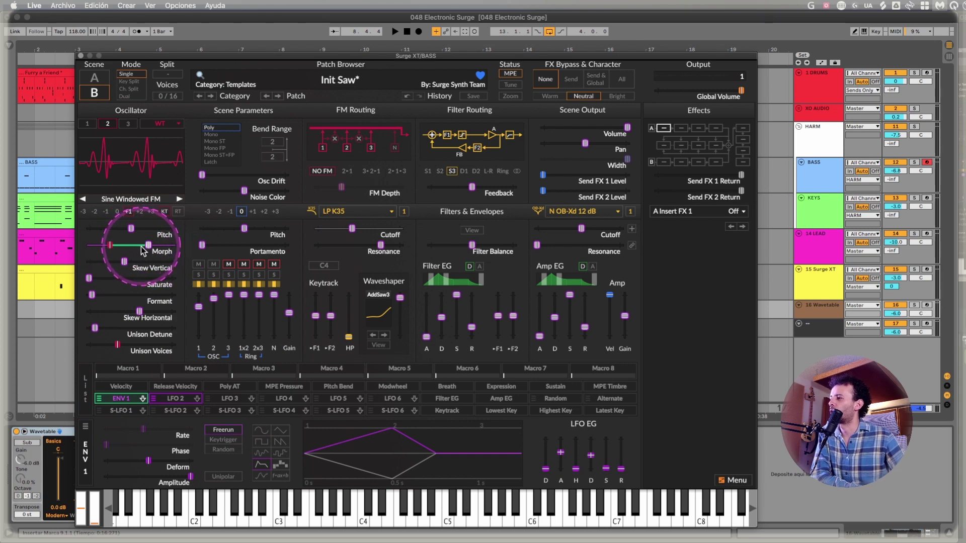
click(123, 399)
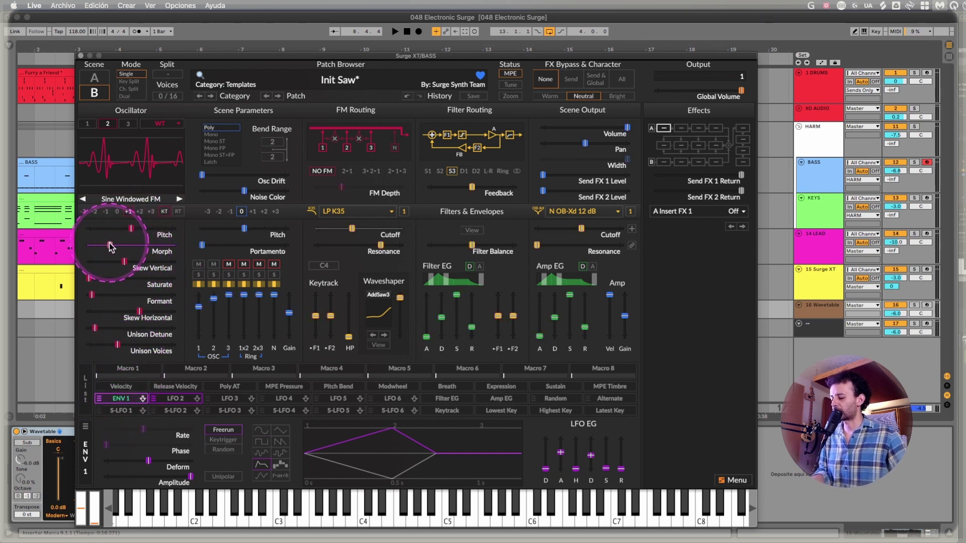
Step: Drop envelope 1's Amplitude to the minimum and sweep it back to the maximum to demonstrate the Morph modulation
key(super+z)
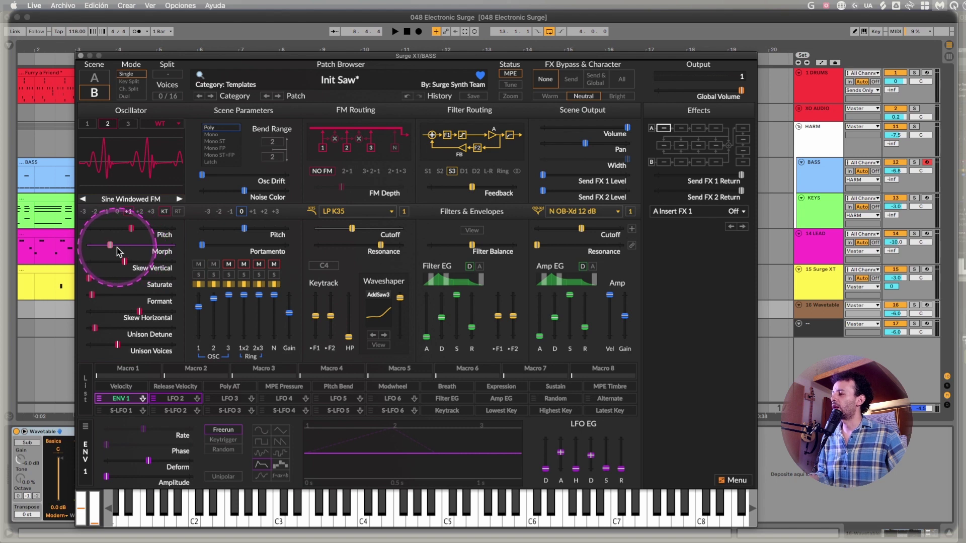
mouse_move(112, 247)
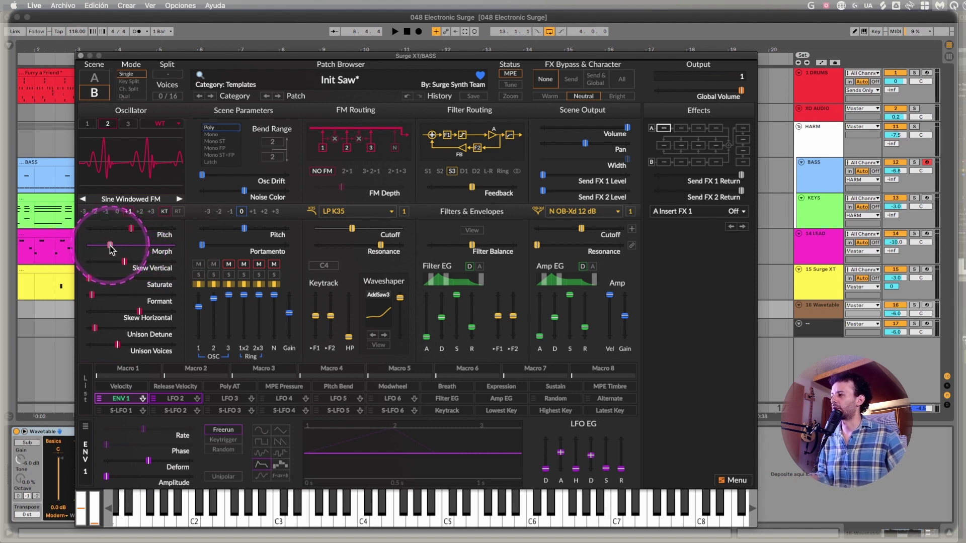
drag(111, 246, 148, 242)
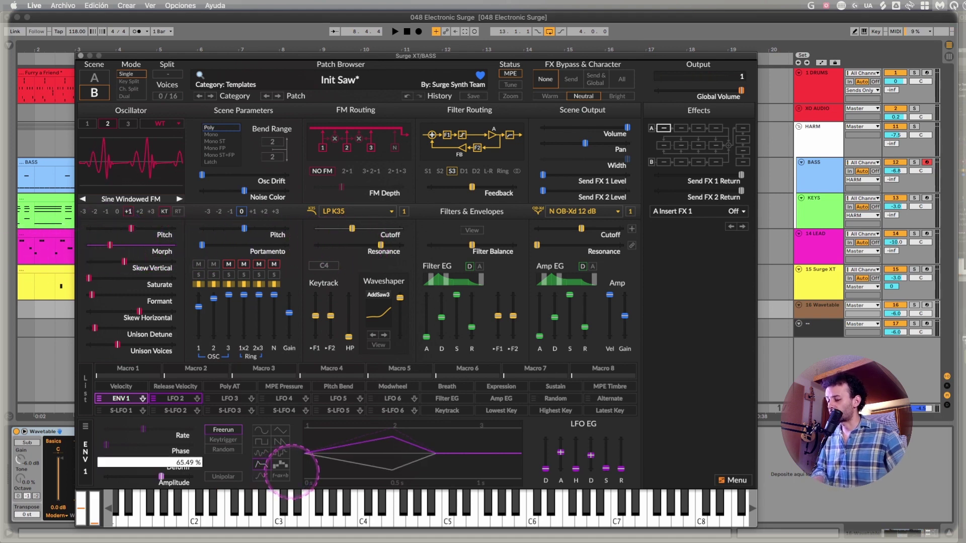
drag(295, 472, 521, 461)
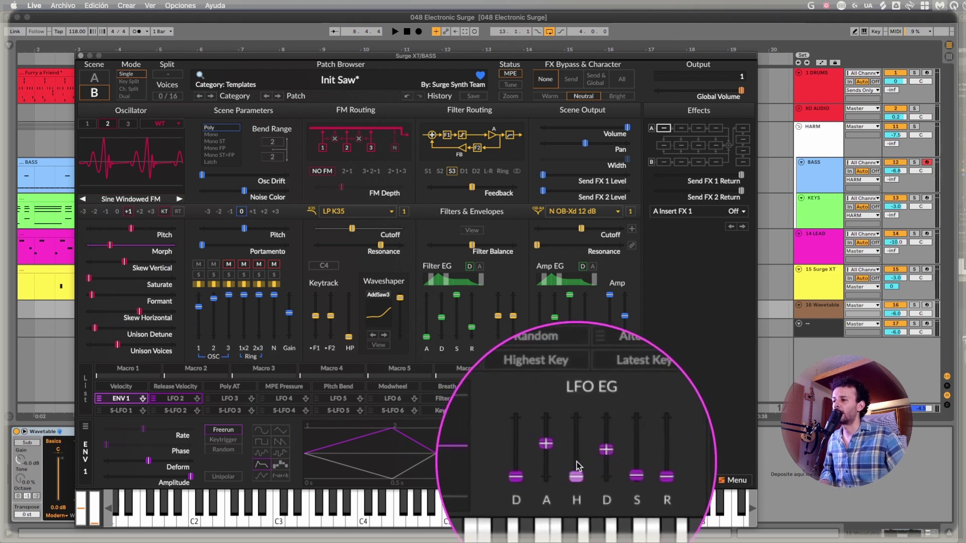
Step: Check envelope 1's LFO EG stages, and select LFO 2 to view its modulation target
mouse_move(578, 460)
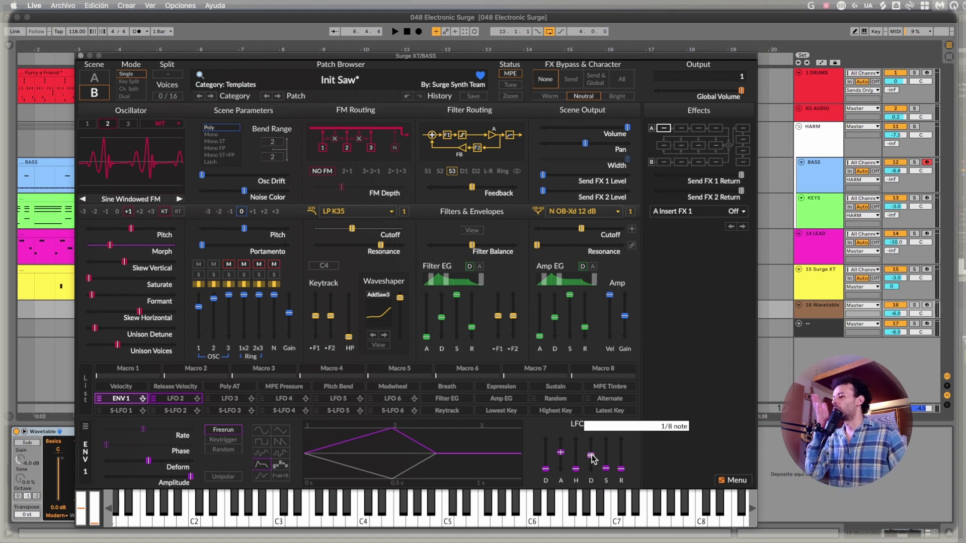
click(176, 398)
right_click(175, 399)
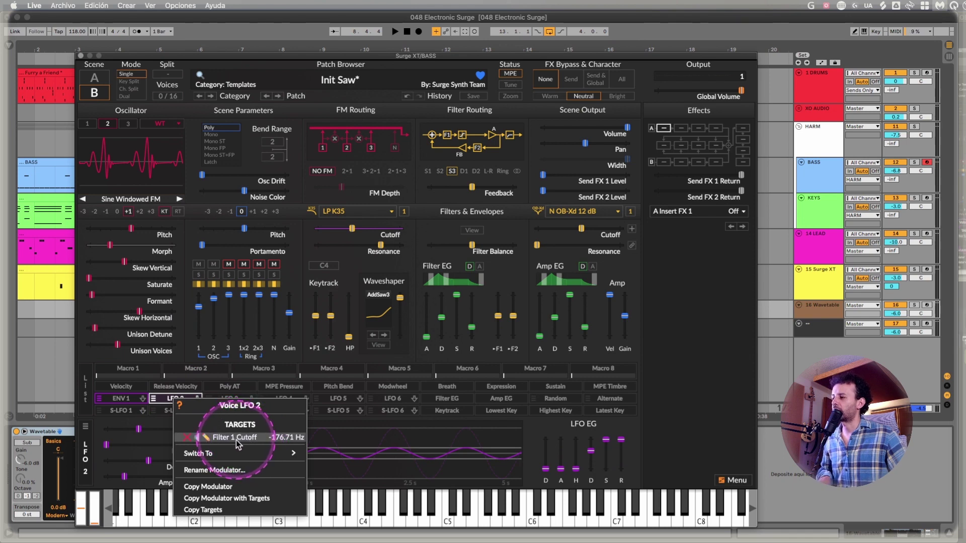
click(345, 237)
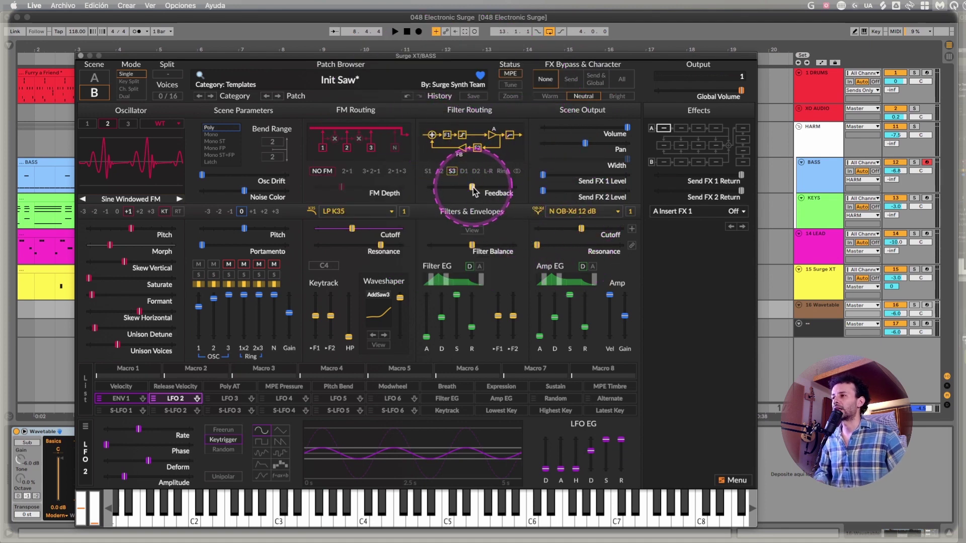
Step: Audition the mix and solo the BASS track
key(space)
mouse_move(473, 190)
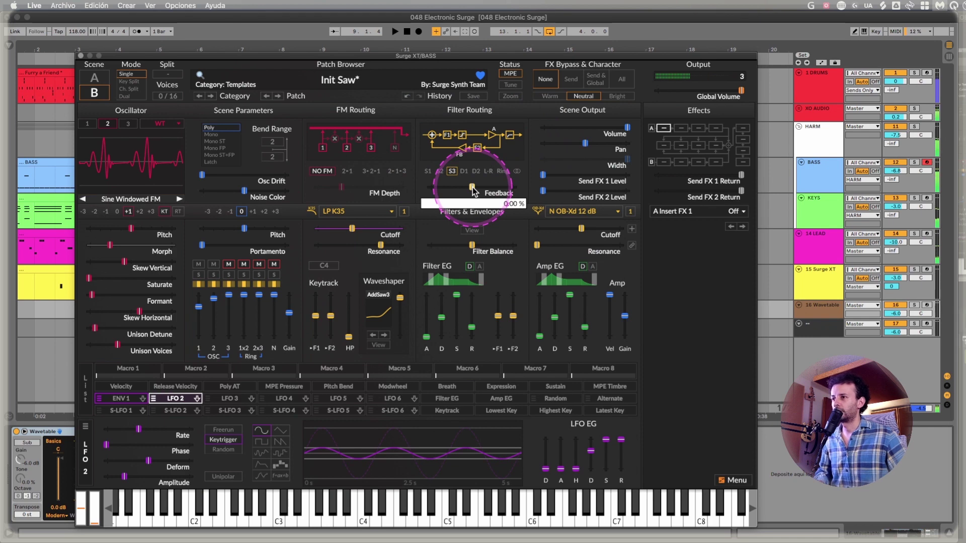
click(826, 184)
key(s)
key(space)
Step: Raise the filter Feedback to 13.20 % and then somewhat further while auditioning the bass
mouse_move(472, 188)
mouse_down()
mouse_move(601, 182)
mouse_move(475, 187)
mouse_up()
key(space)
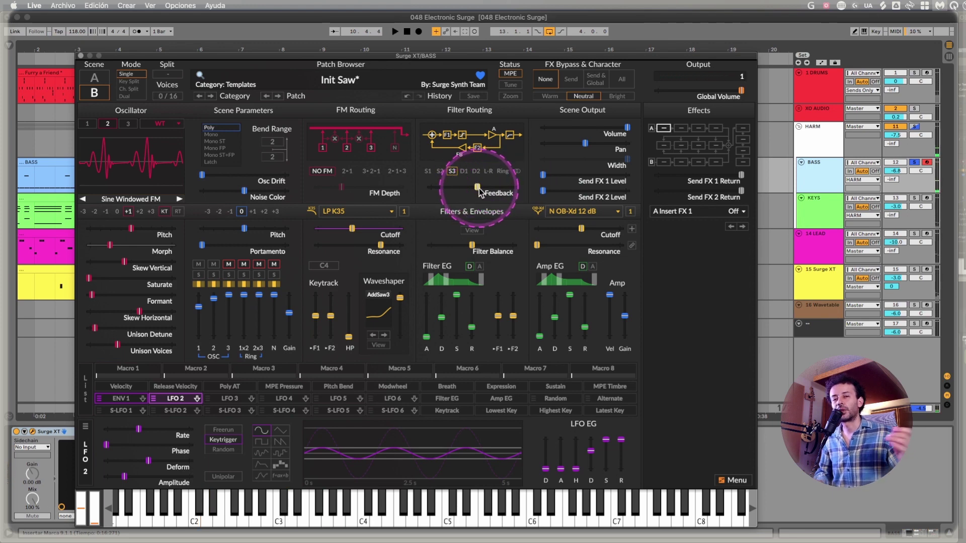
mouse_move(479, 188)
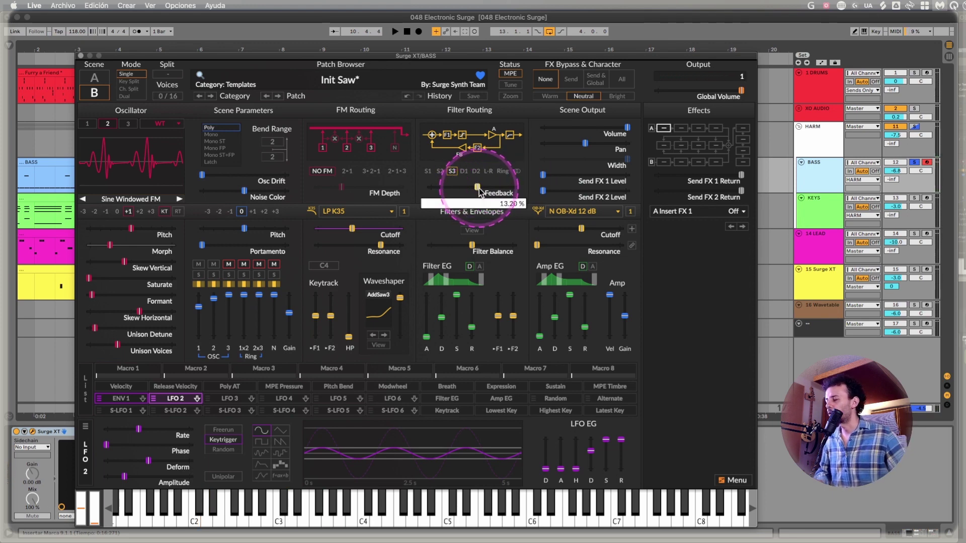
mouse_move(480, 189)
mouse_down()
mouse_move(556, 184)
mouse_move(482, 183)
mouse_up()
key(space)
key(space)
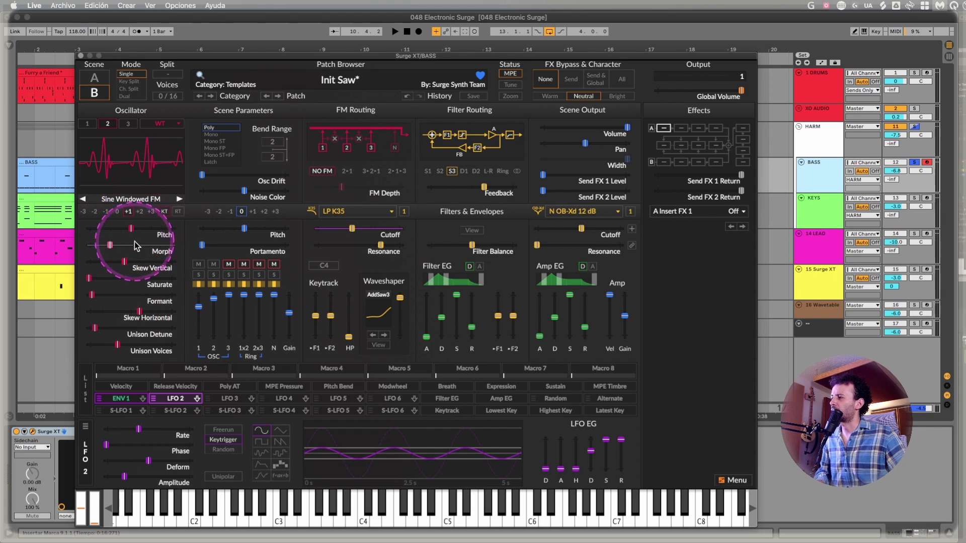
Step: Switch to the KEYS track's Surge XT instance and audition its clip from the start, soloed
click(164, 211)
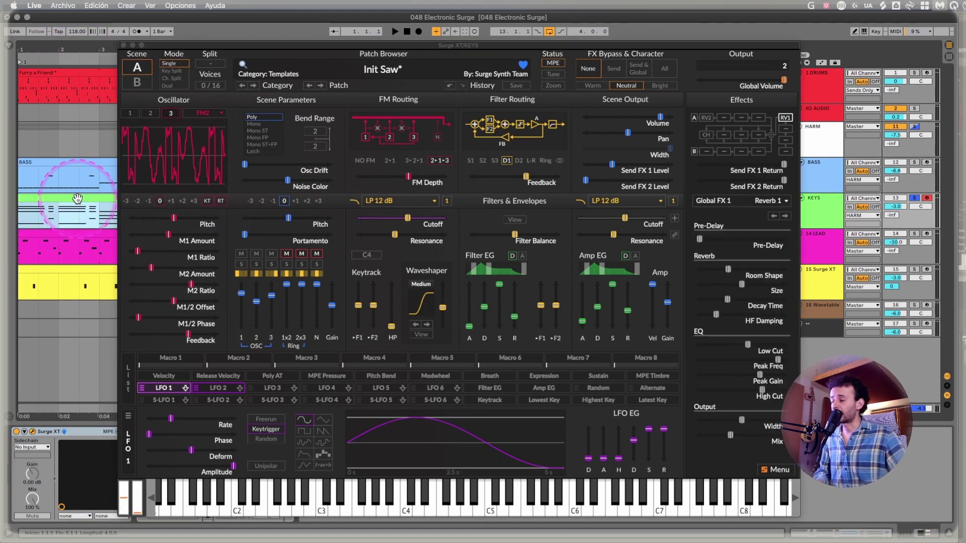
key(space)
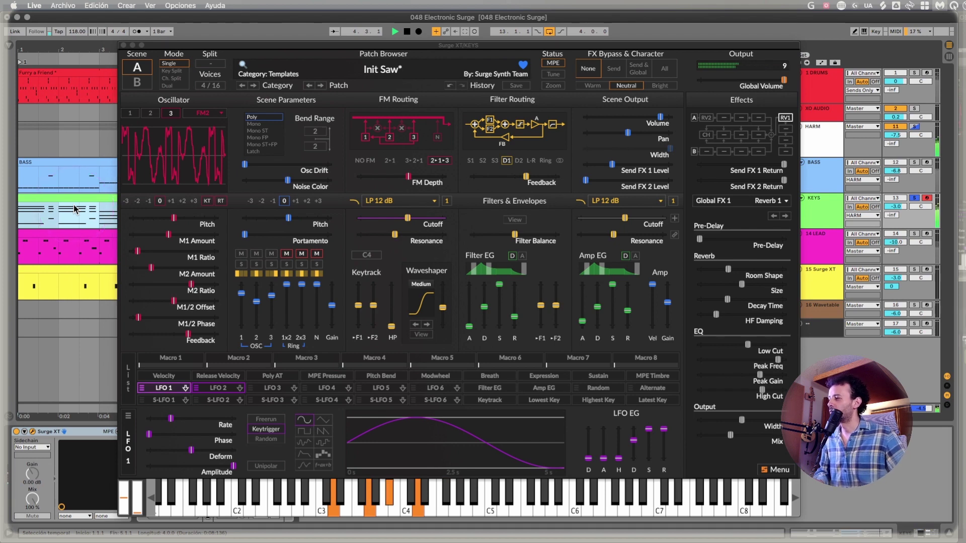
key(space)
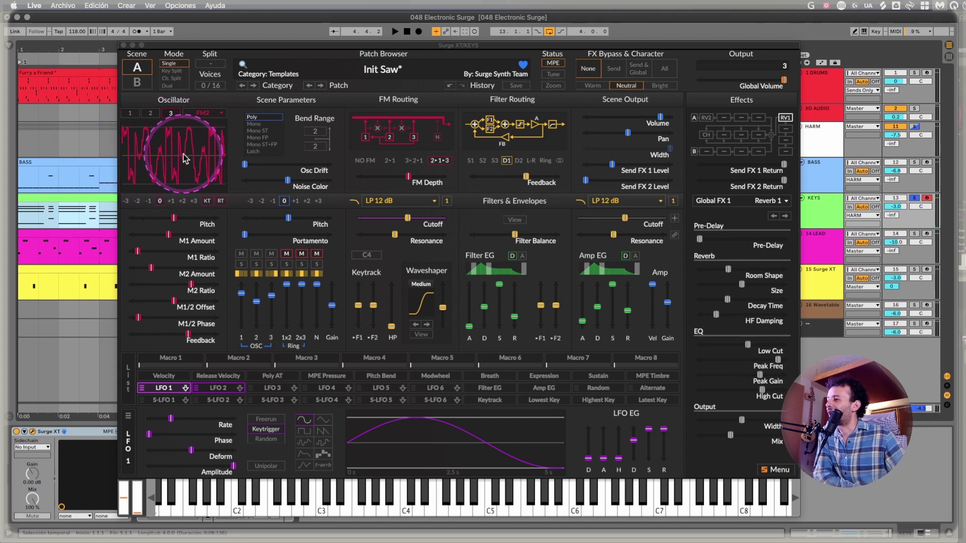
Step: Compare the settings of oscillators 1, 2 and 3 in the KEYS patch, ending on oscillator 2's Modern type
click(149, 115)
click(170, 114)
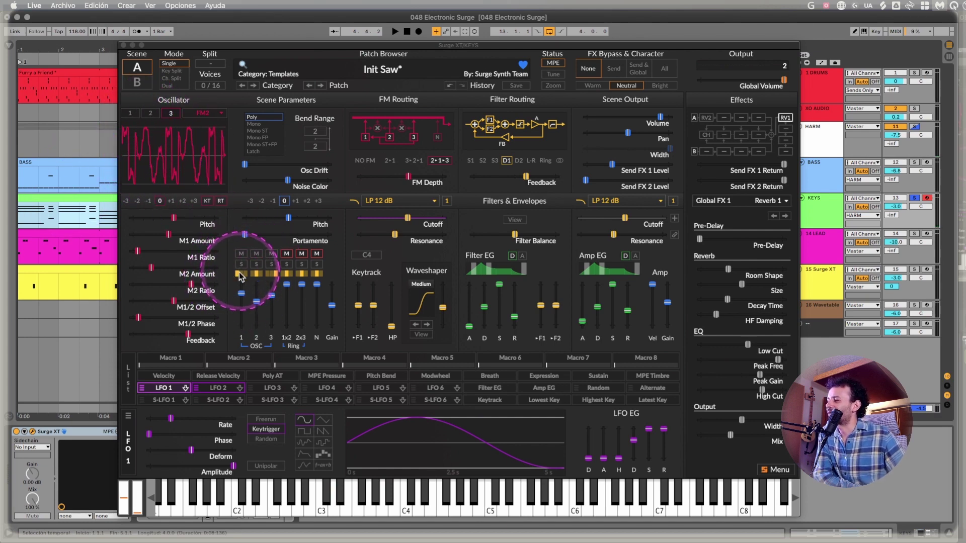
click(257, 264)
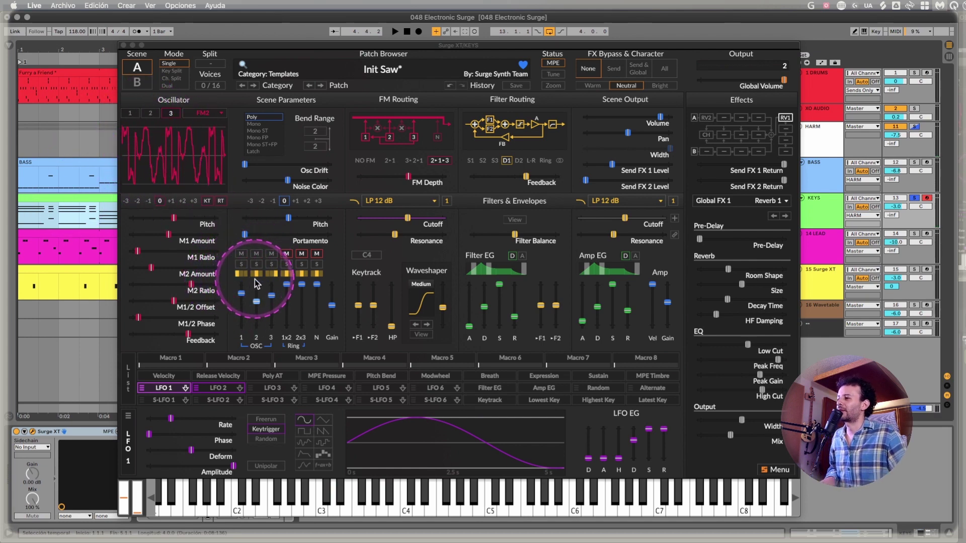
key(ctrl+alt+z)
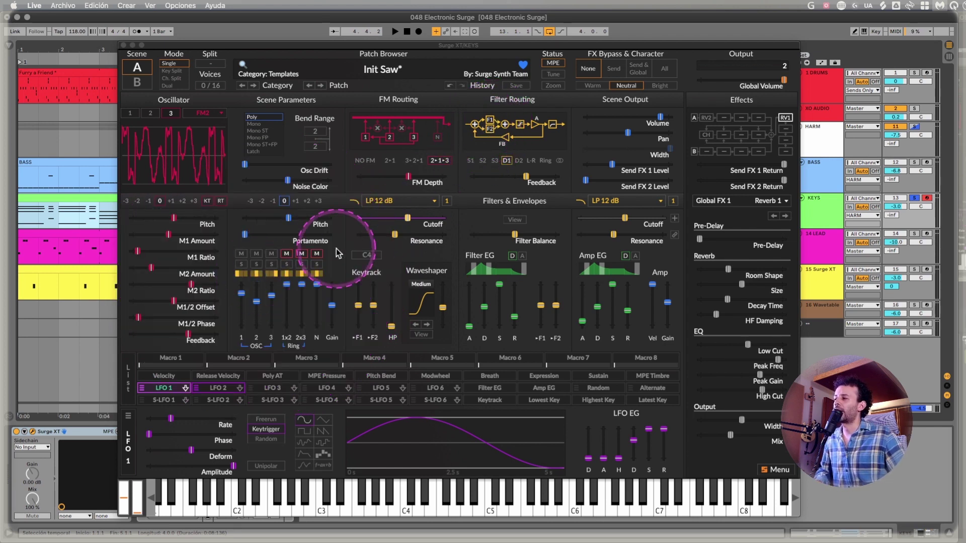
click(130, 113)
click(150, 114)
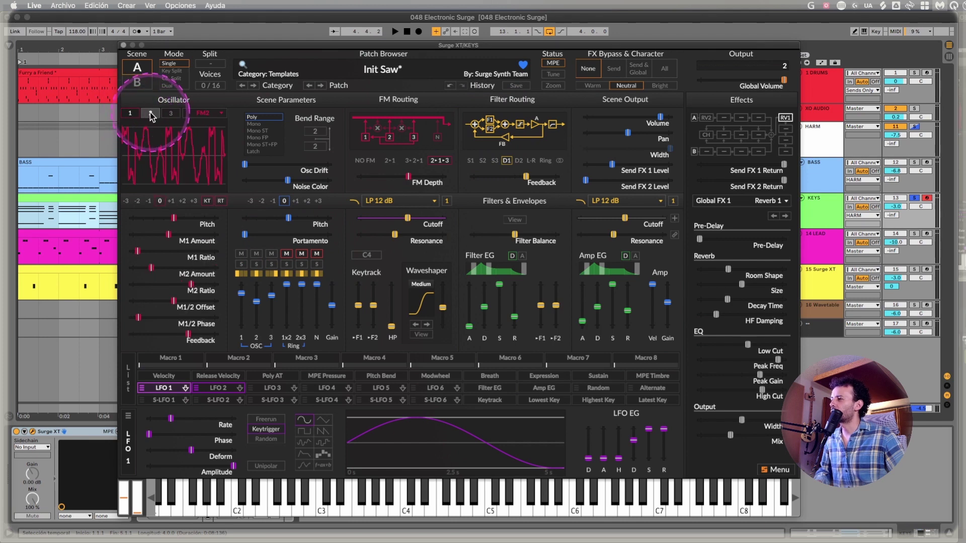
click(151, 114)
click(132, 115)
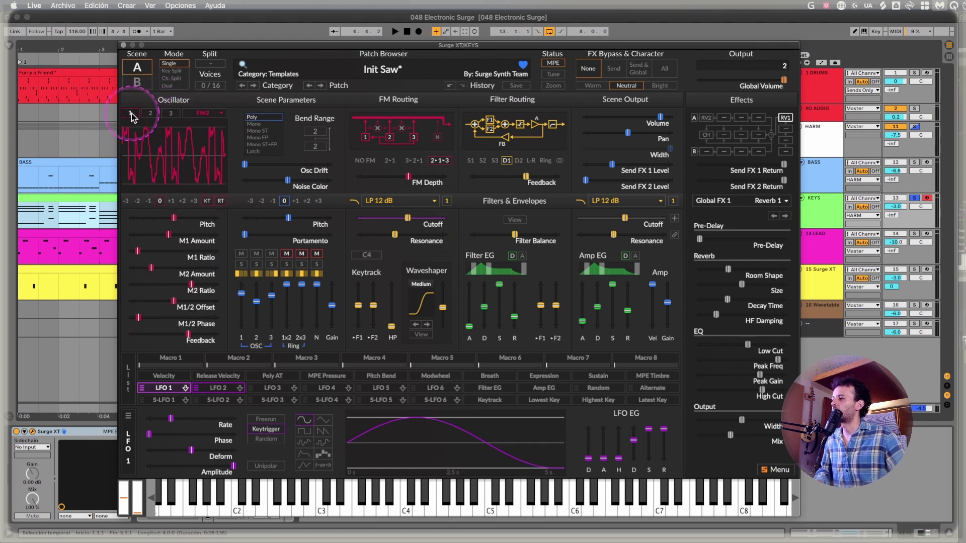
click(149, 114)
click(162, 116)
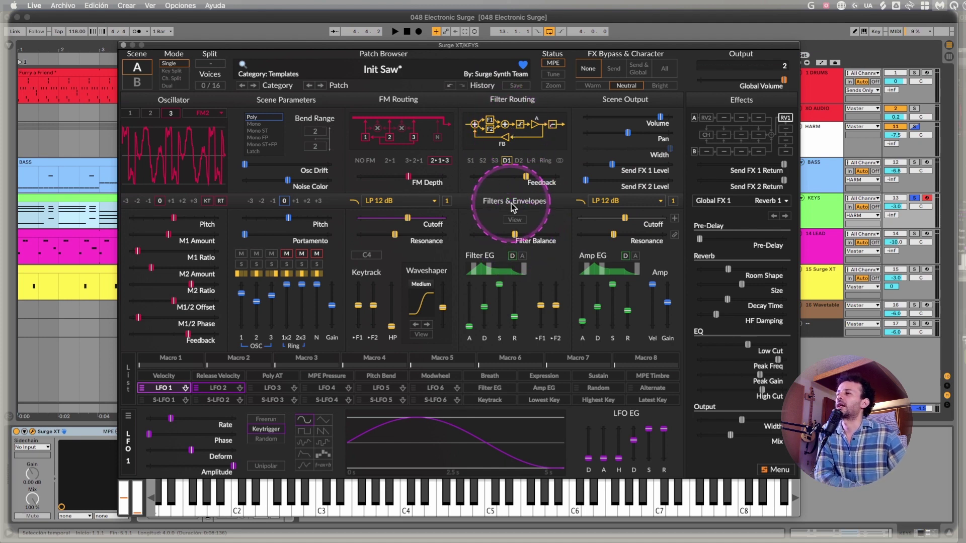
click(151, 113)
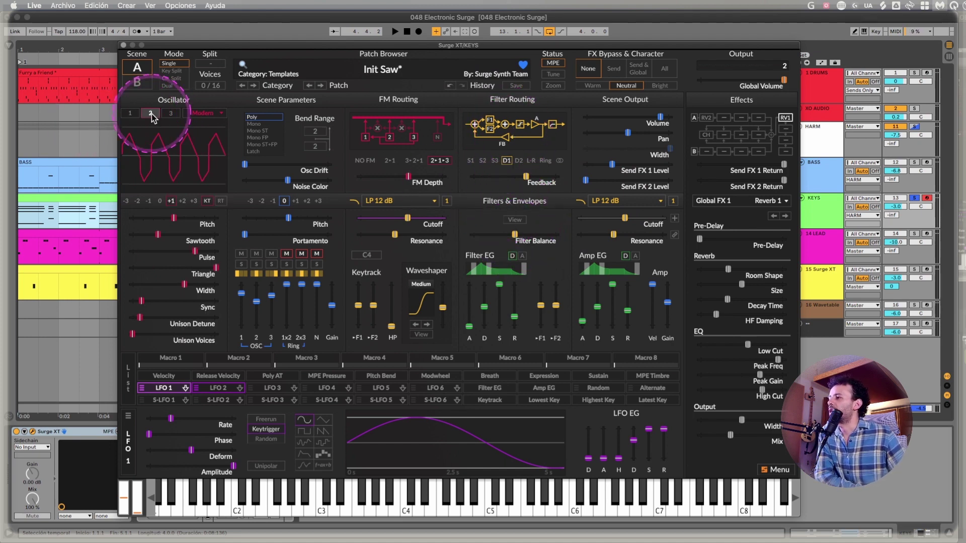
Step: Audition the three oscillators in isolation using the mixer mutes, leaving oscillator 2 muted
click(241, 253)
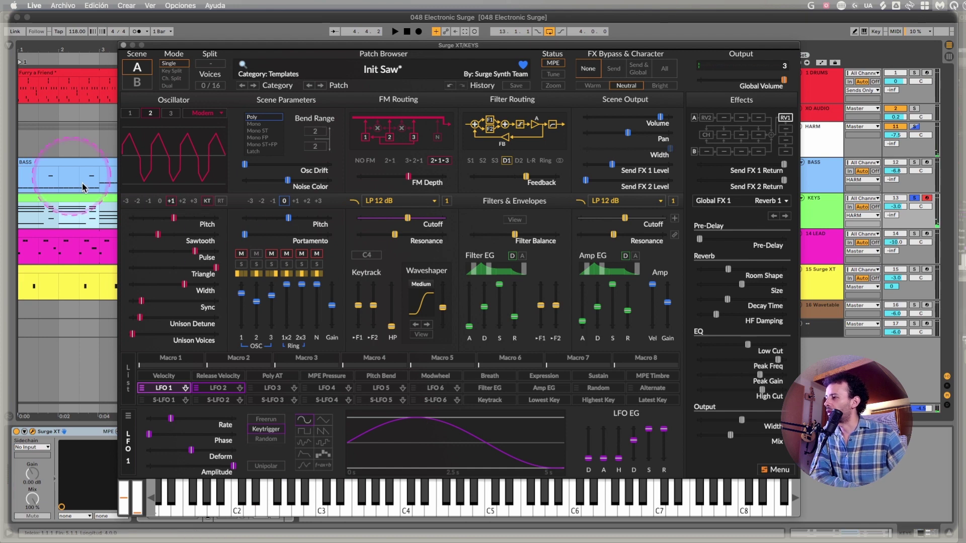
click(258, 253)
click(245, 254)
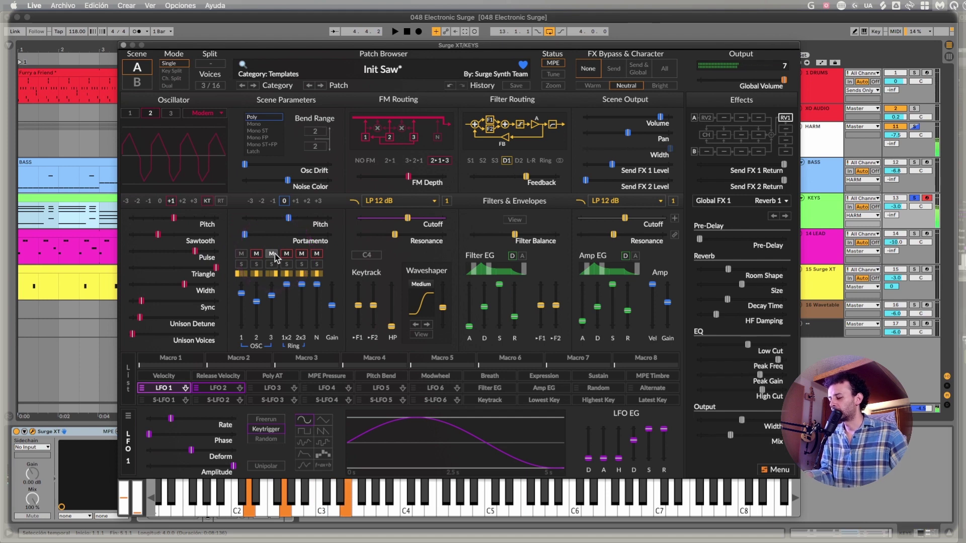
click(271, 254)
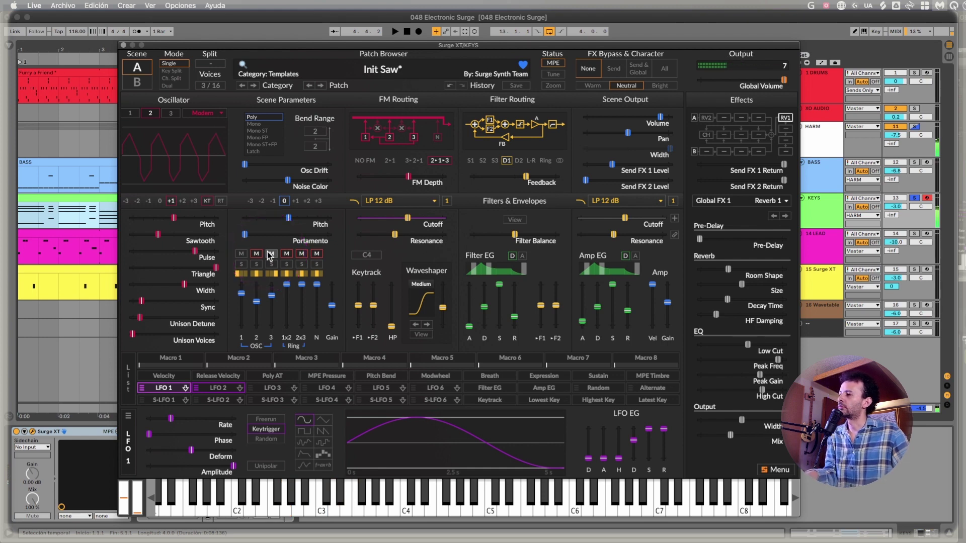
click(272, 255)
Step: Browse the available oscillator types for oscillator 1 and keep FM2
click(130, 113)
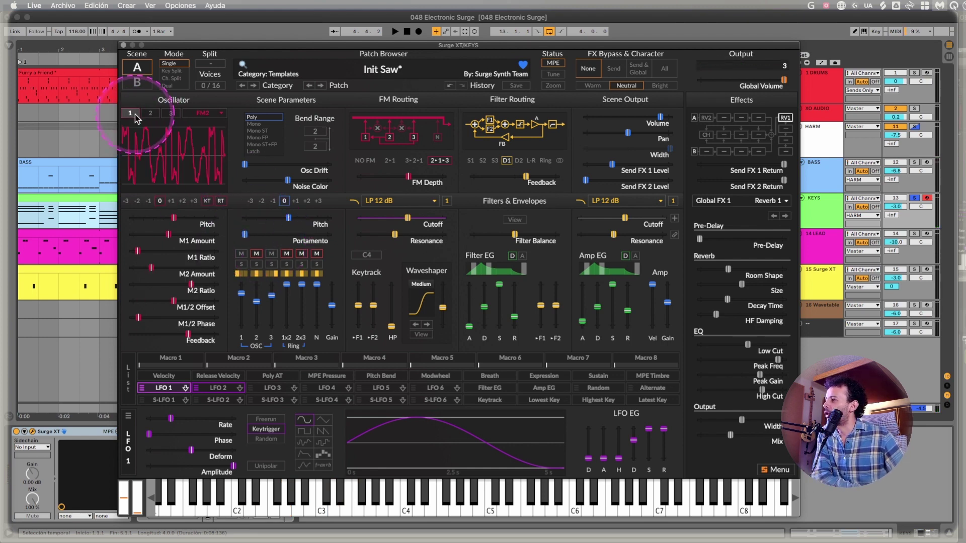
click(203, 113)
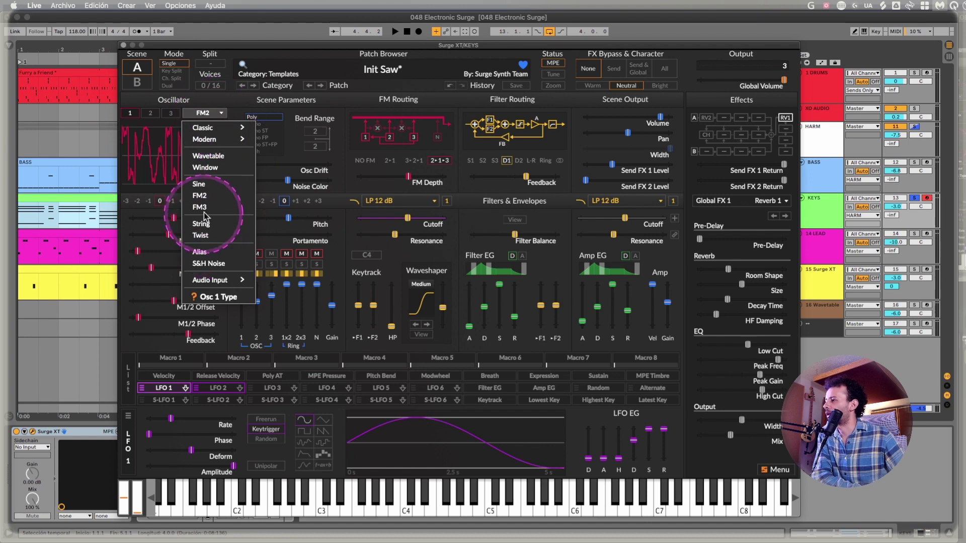
click(269, 191)
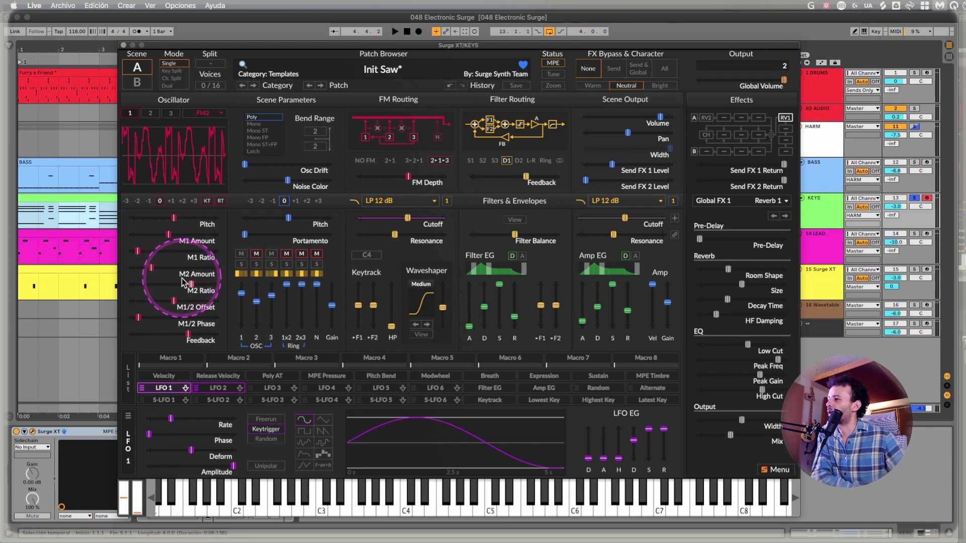
Step: Raise oscillator 3's M1 Ratio slightly and lower its M1/2 Offset a little
drag(142, 255, 146, 254)
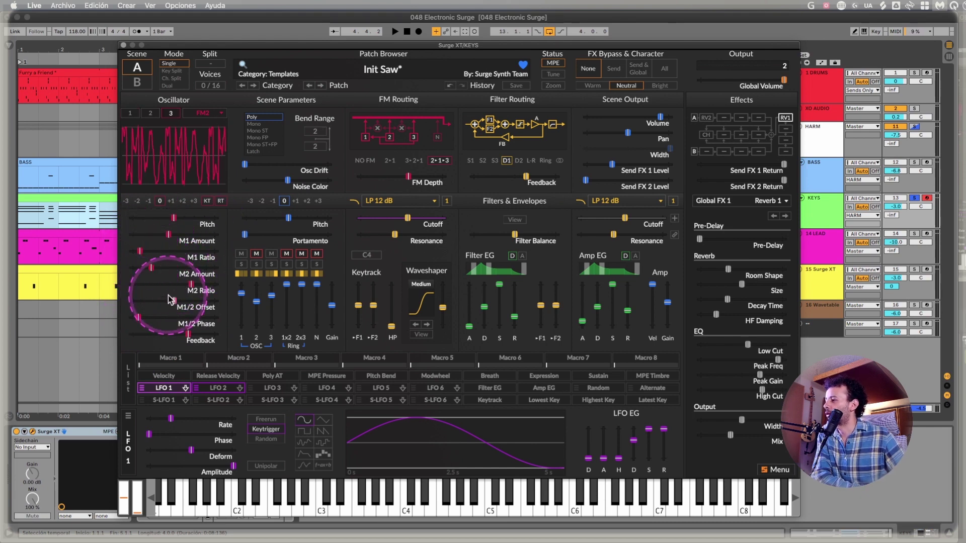
drag(168, 301, 171, 300)
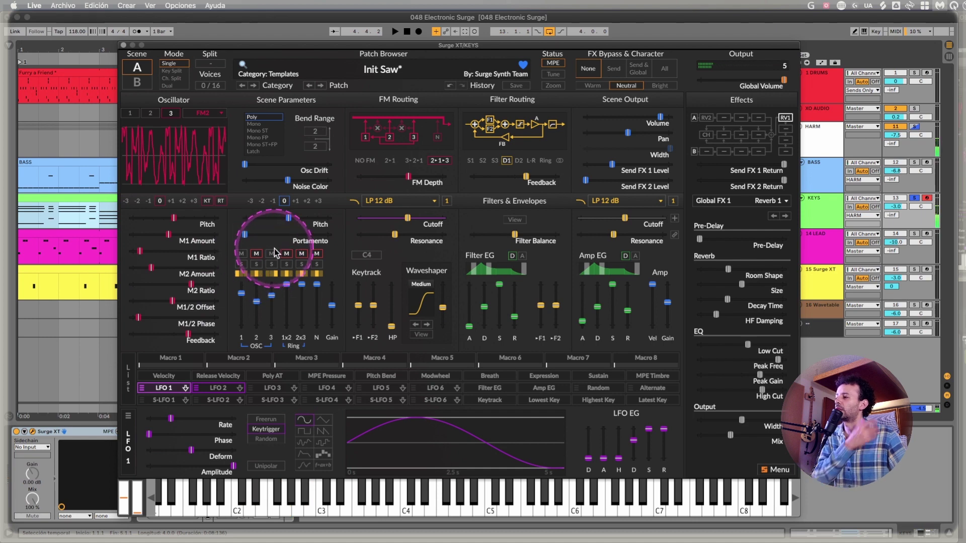
Step: Raise oscillator 1's M1 Amount slightly and open the Reverb 2 effect in scene A's first insert slot
click(130, 113)
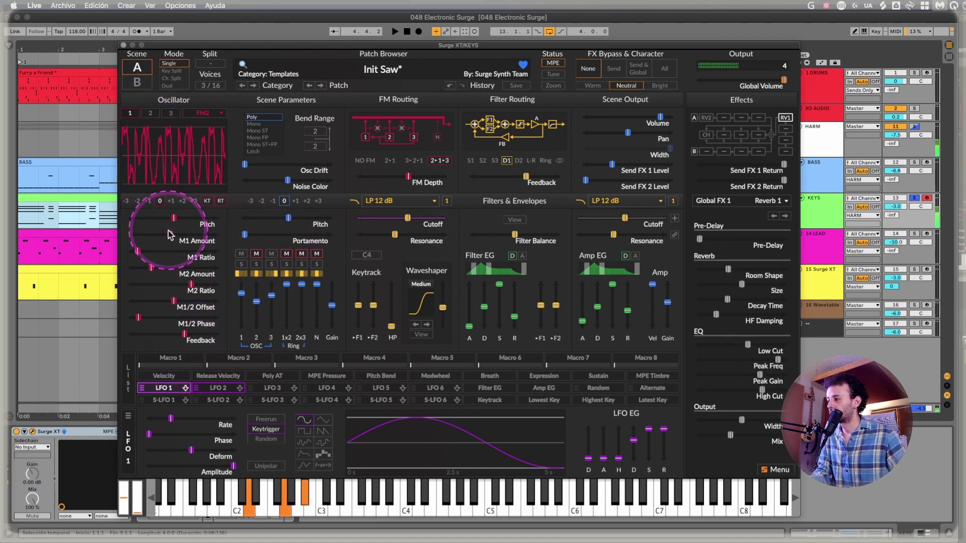
drag(169, 233, 175, 232)
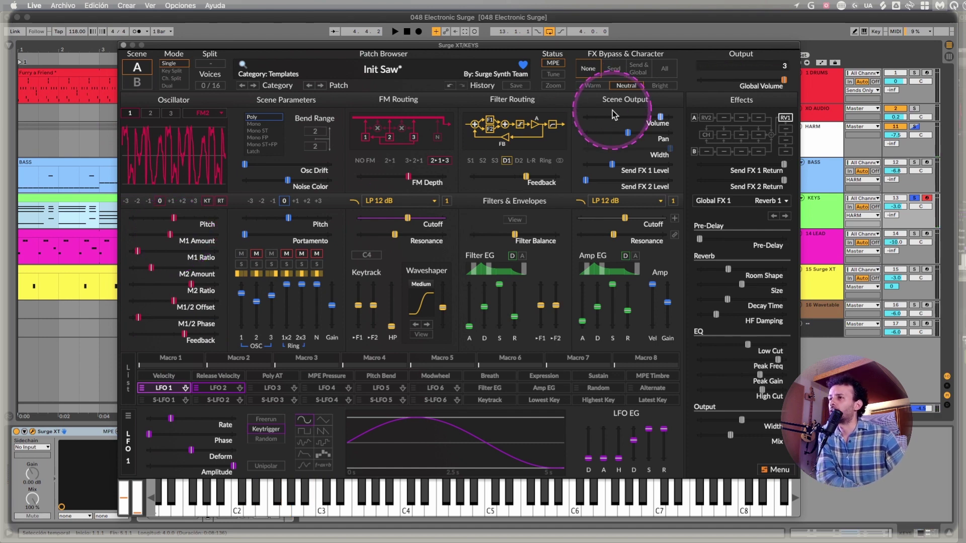
key(ctrl)
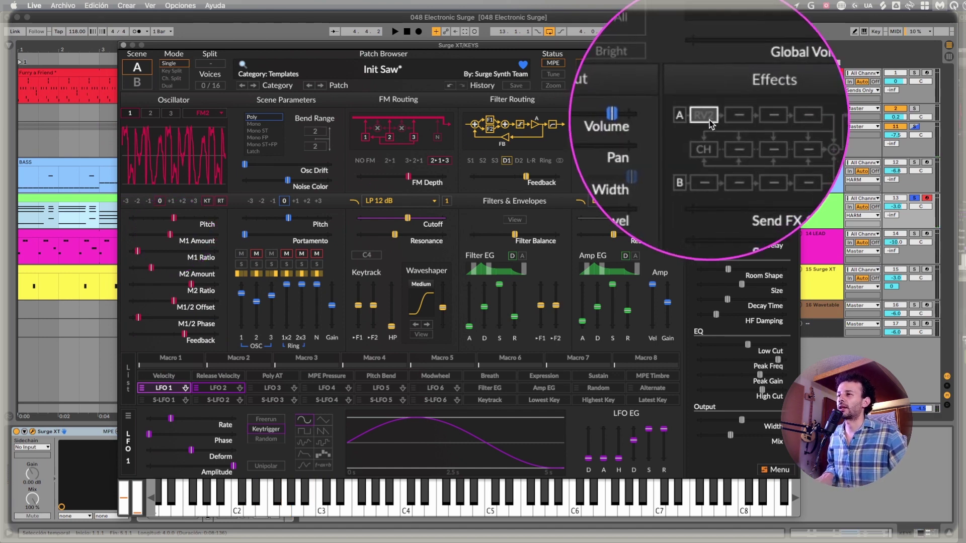
click(709, 122)
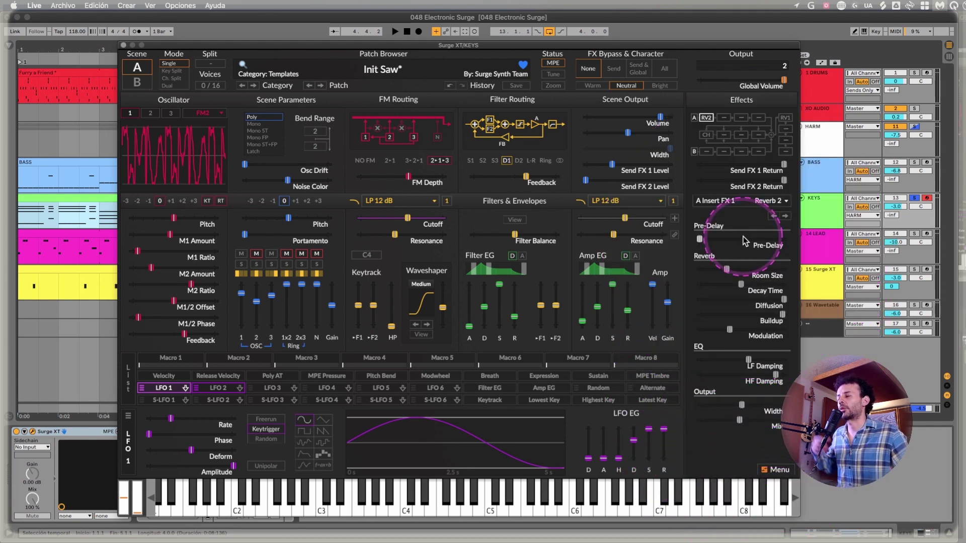
mouse_move(745, 241)
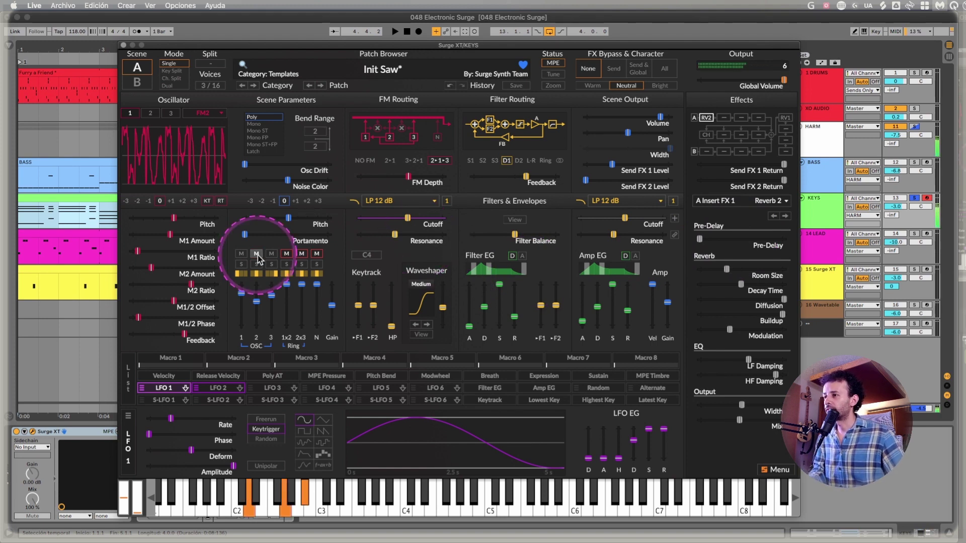
Step: Unmute oscillator 2 in the mixer and raise the high-pass (HP) frequency to about 87 Hz
drag(256, 301, 257, 302)
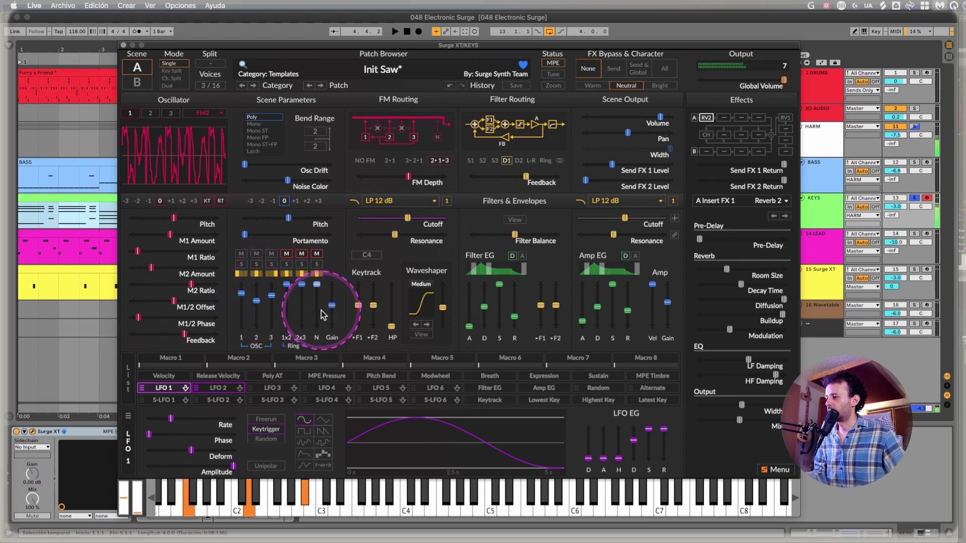
drag(392, 326, 391, 309)
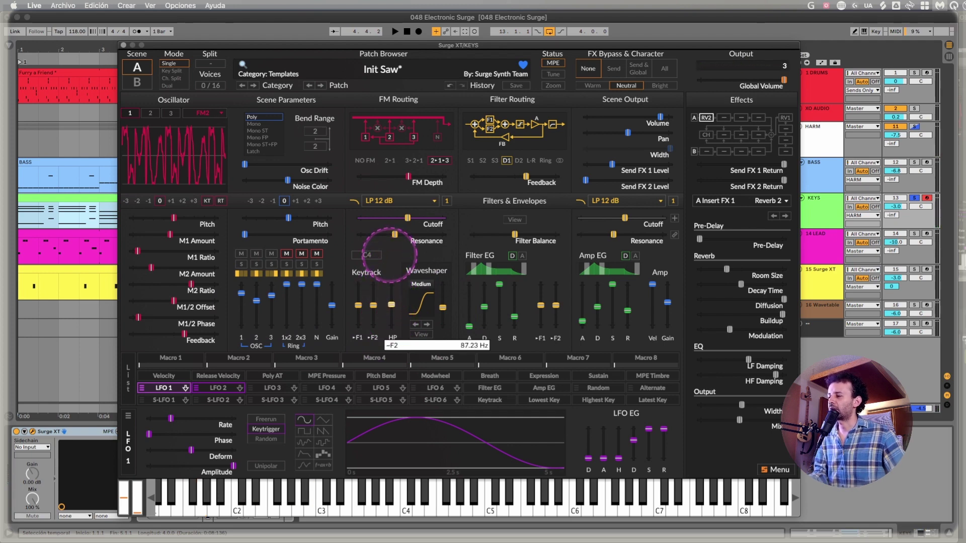
drag(391, 304, 393, 303)
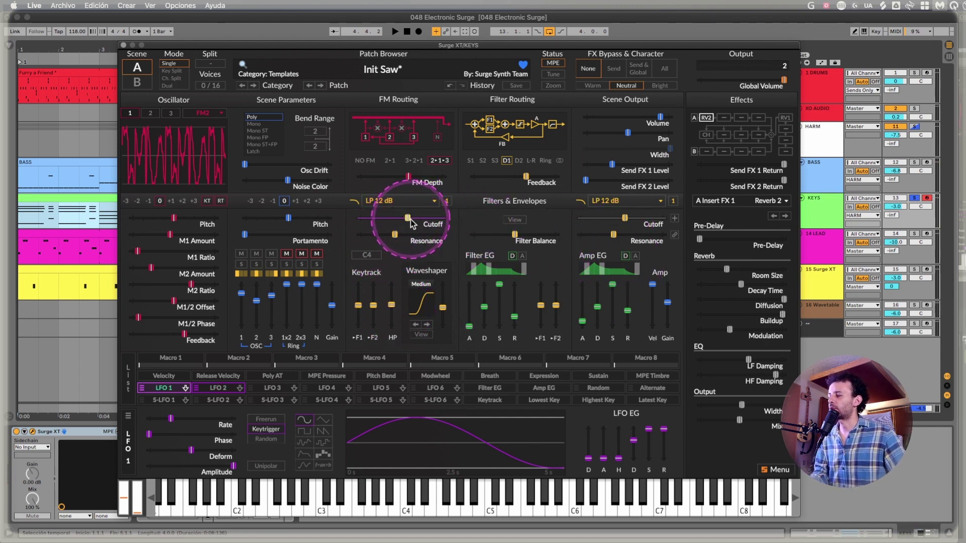
Step: Inspect LFO 2's modulation routing and its range on filter 2's cutoff
click(218, 389)
click(217, 389)
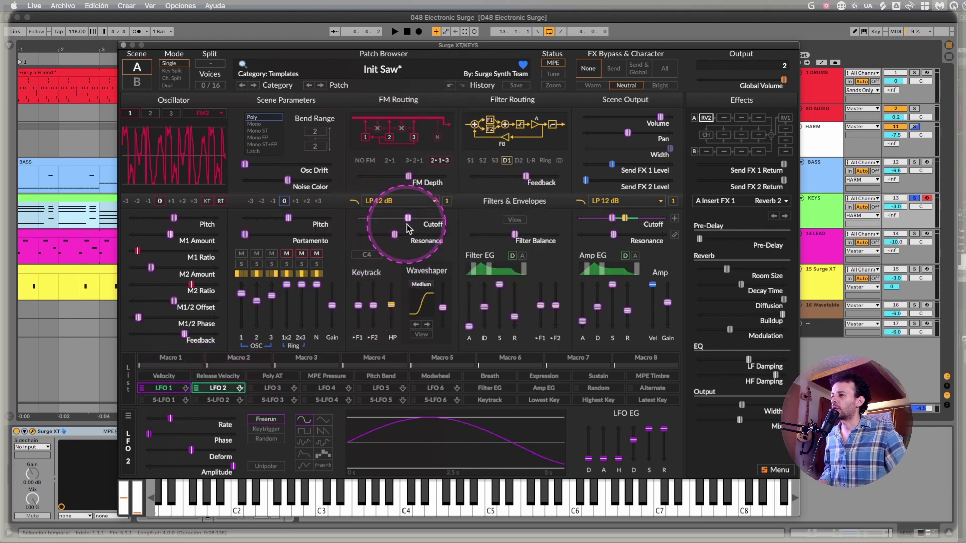
mouse_move(628, 228)
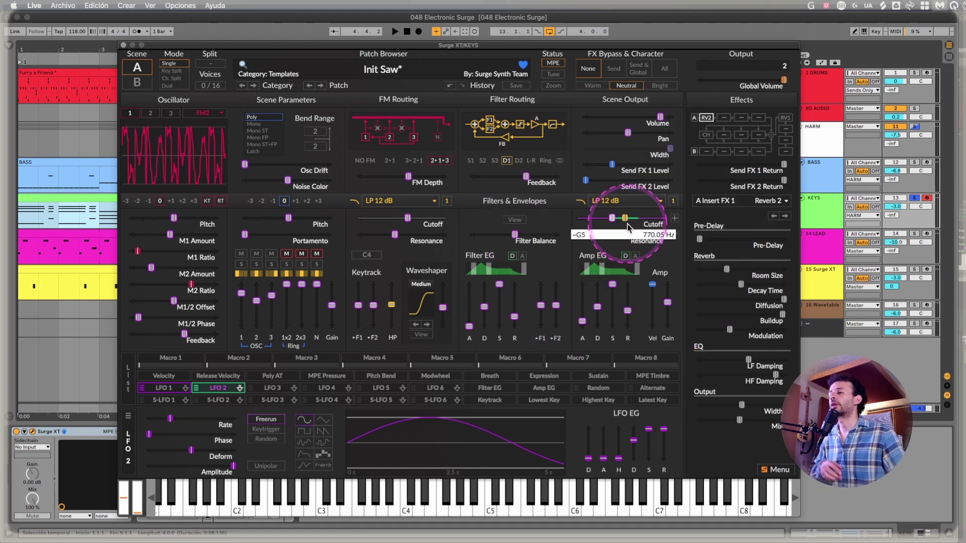
click(218, 388)
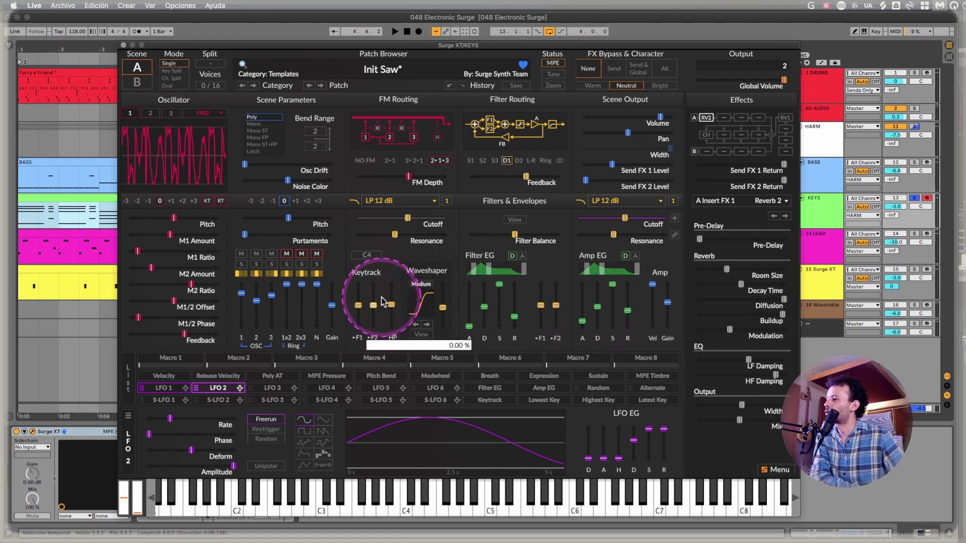
Step: Compare the send effect slots and their send and return levels, ending on the Chorus in Send FX 1
click(707, 136)
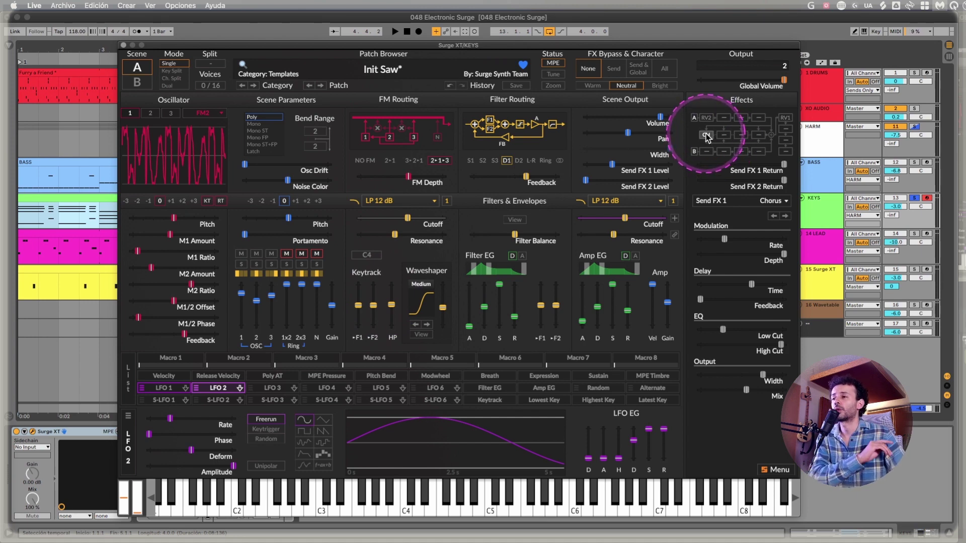
click(707, 136)
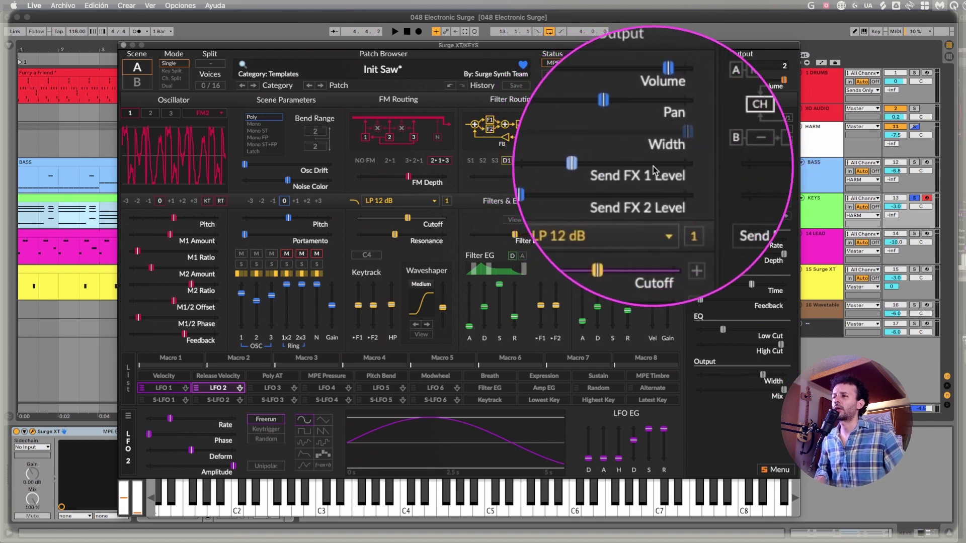
click(711, 136)
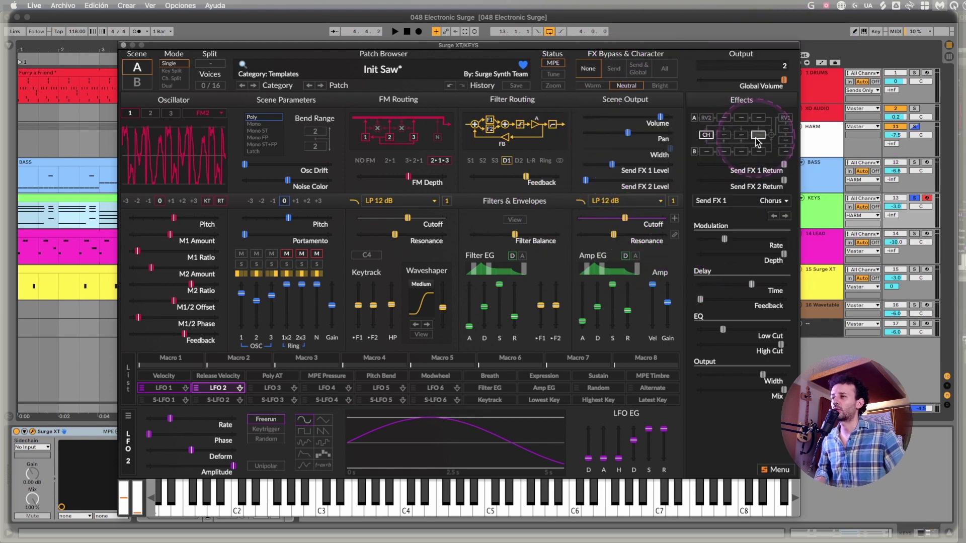
click(758, 135)
click(723, 135)
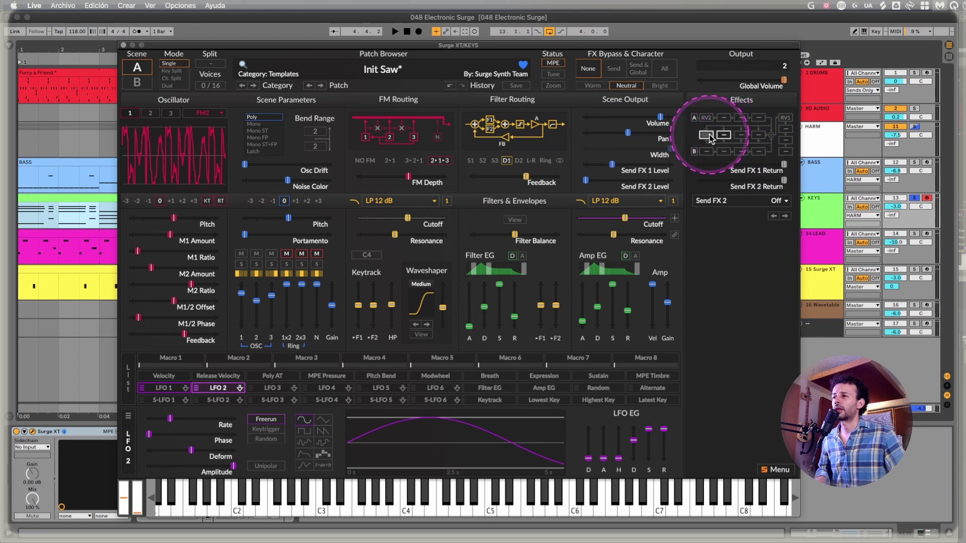
click(708, 135)
click(740, 136)
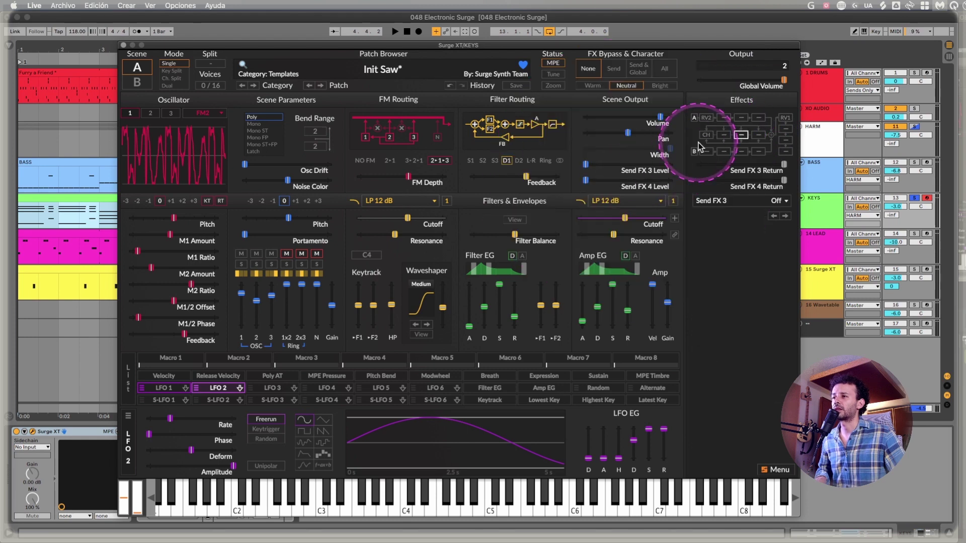
click(707, 136)
mouse_move(611, 167)
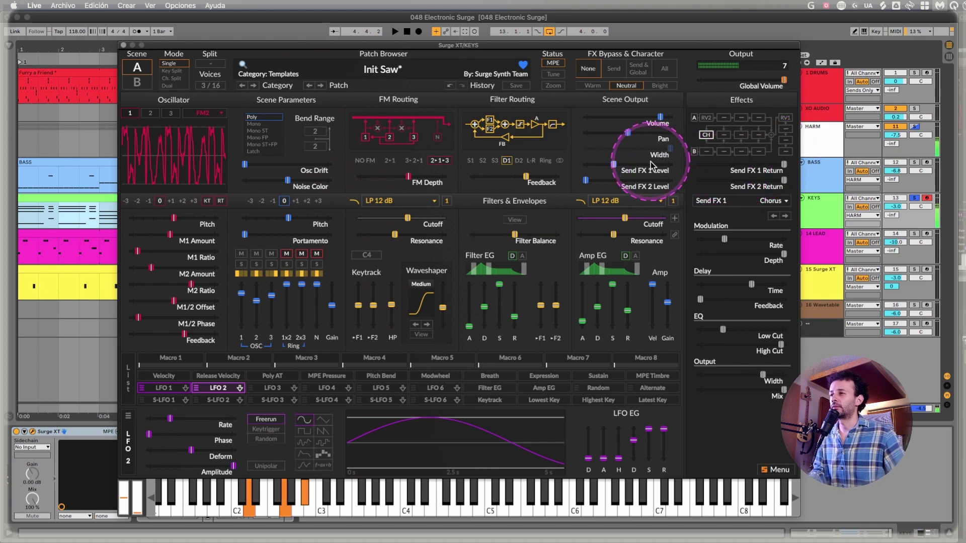
Step: Load the Init (Dry) chorus preset in Send FX 1 and adjust its depth, delay time, feedback, low and high cuts, width and mix
right_click(705, 137)
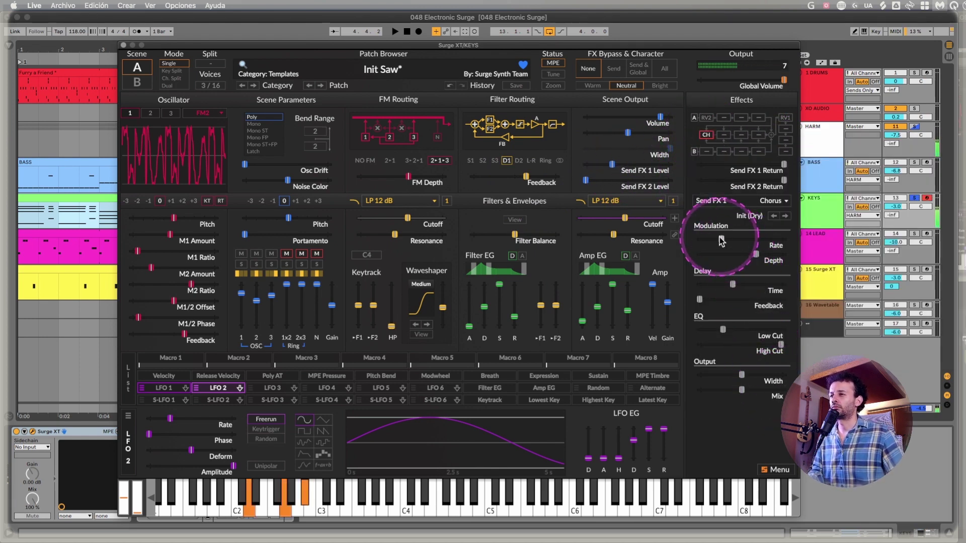
drag(758, 255, 765, 255)
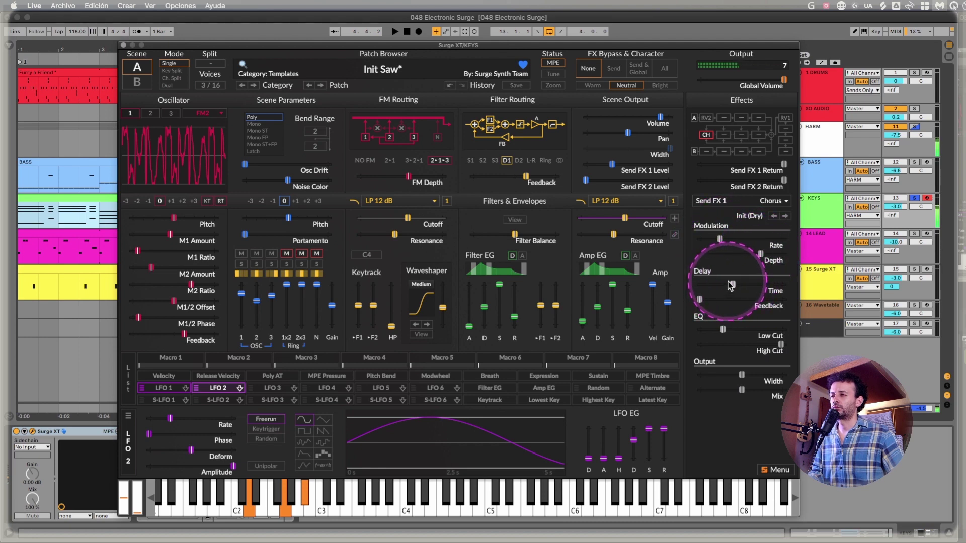
drag(731, 285, 734, 285)
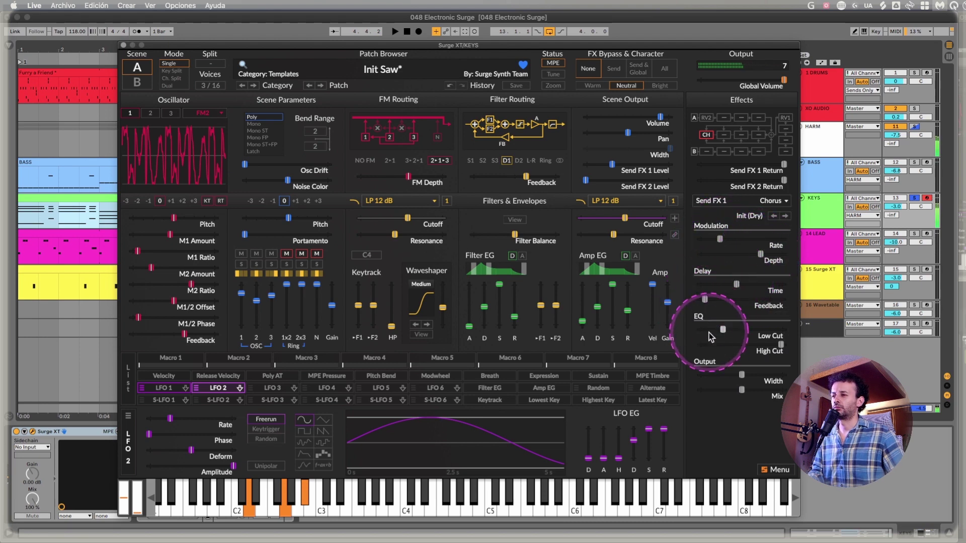
drag(723, 330, 769, 346)
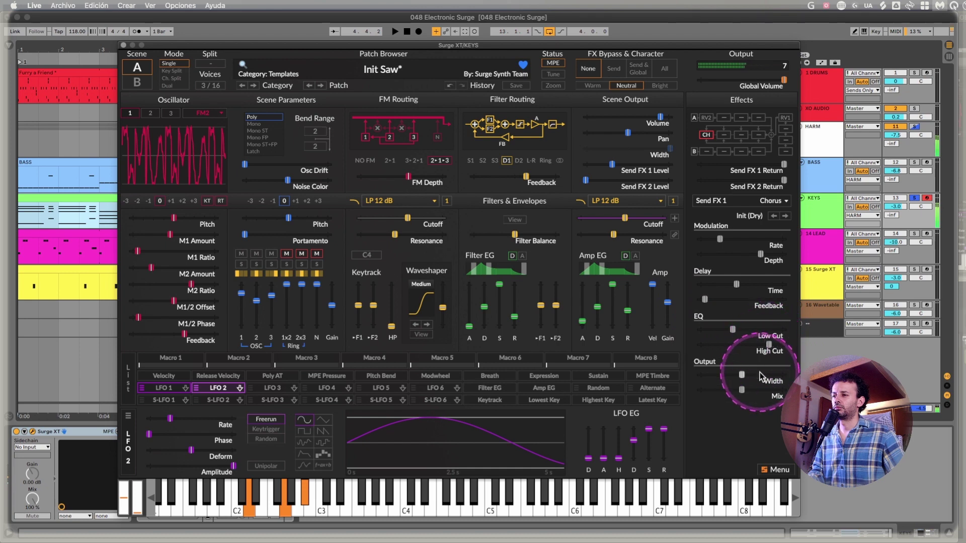
drag(742, 375, 756, 391)
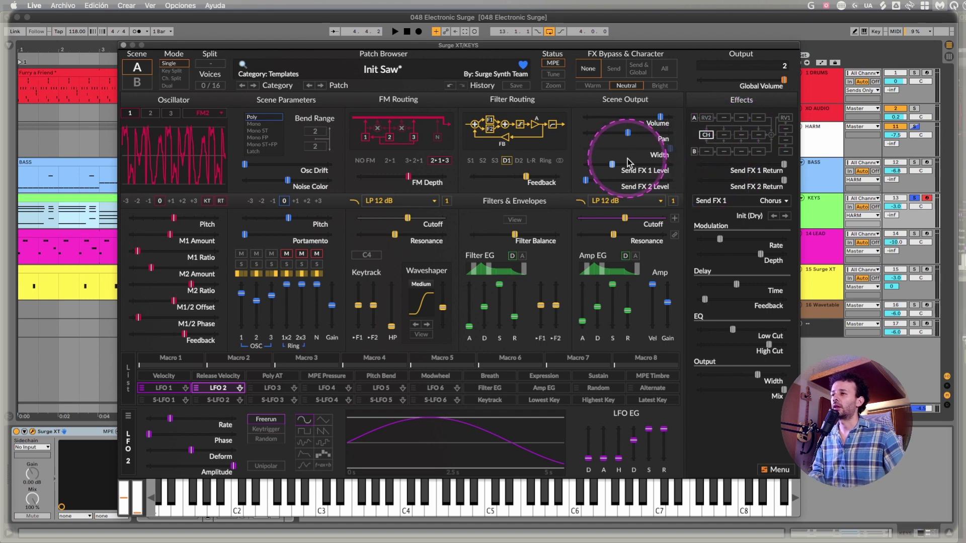
Step: Raise the Send FX 1 Level to about -4.66 dB and assign S-LFO 1 to modulate it upward
drag(613, 165, 617, 164)
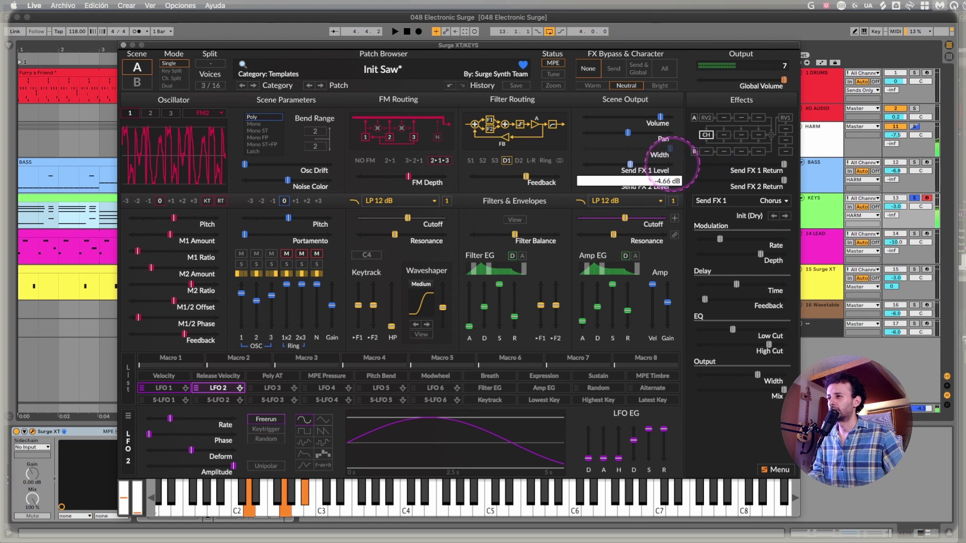
drag(676, 164, 675, 164)
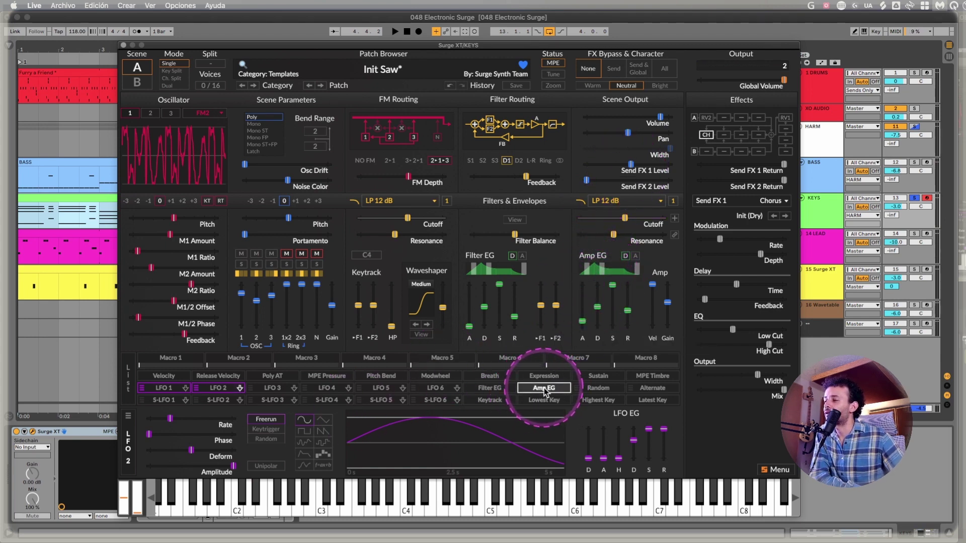
mouse_move(629, 166)
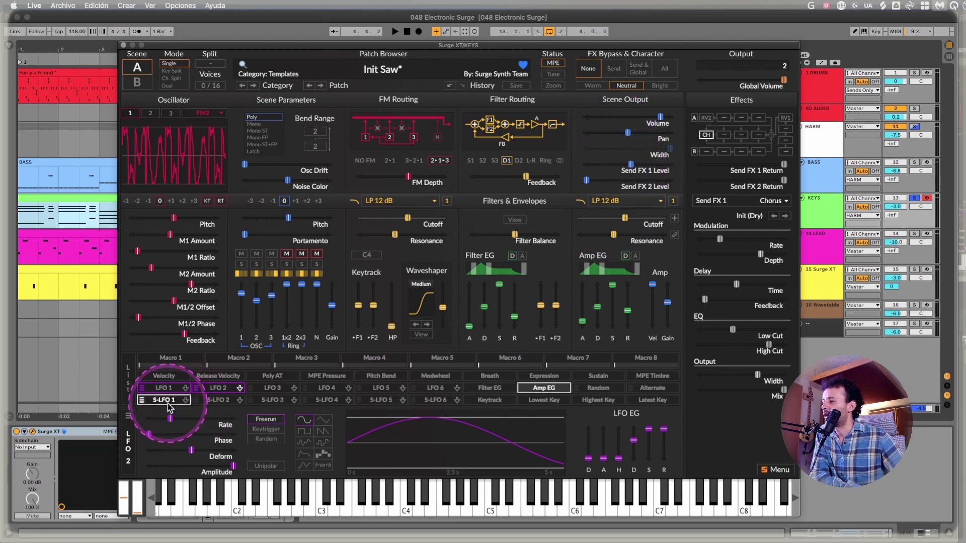
click(163, 401)
click(163, 401)
click(631, 166)
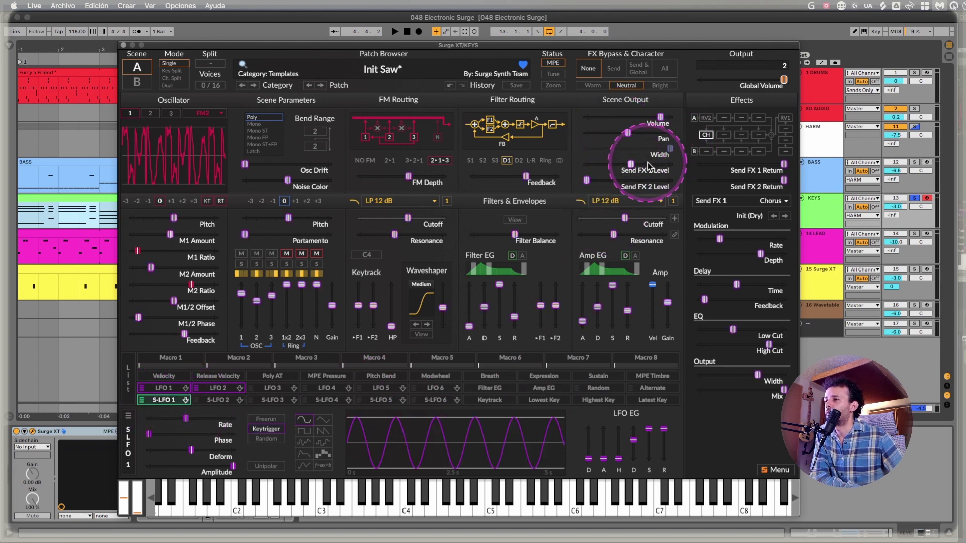
drag(633, 170, 704, 167)
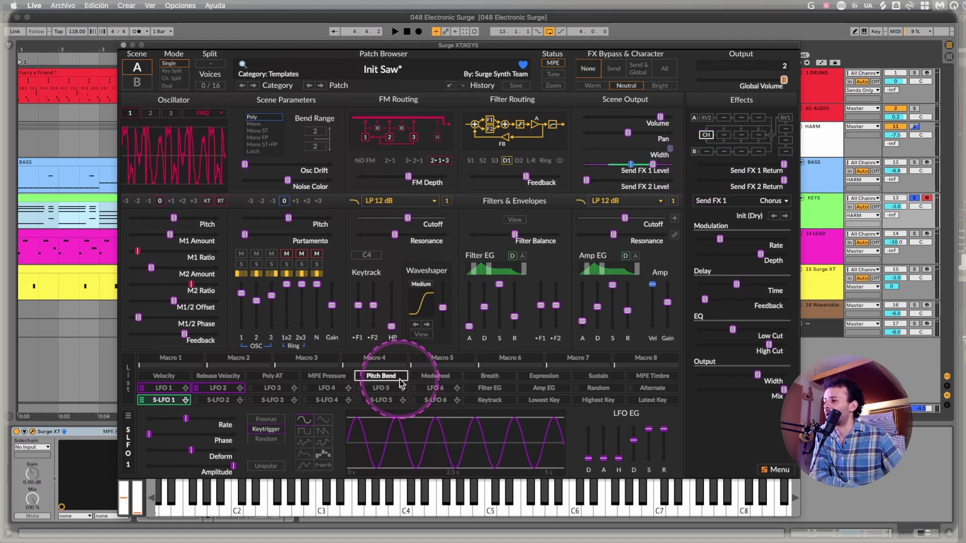
Step: Make S-LFO 1 unipolar with the envelope shape, lengthening its attack slightly and shortening its decay and release
click(271, 467)
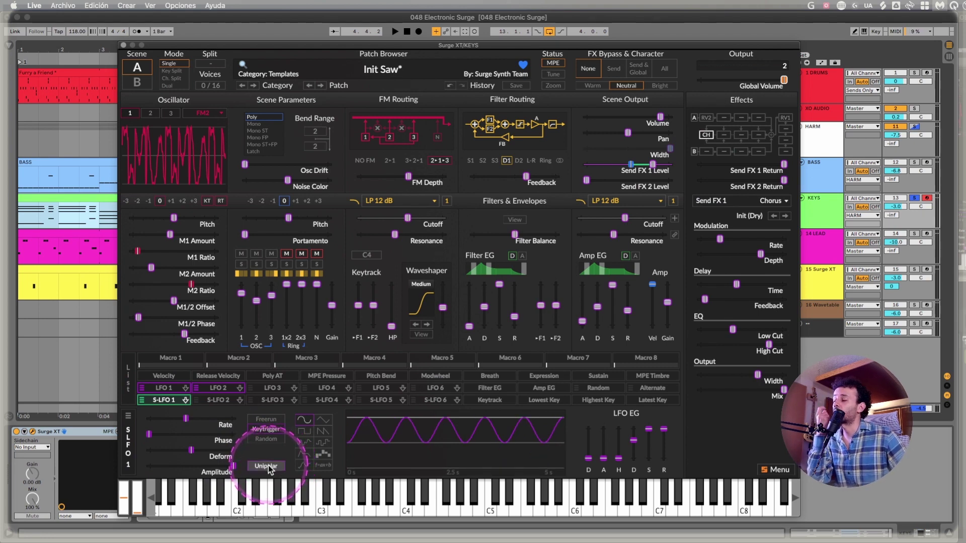
click(304, 455)
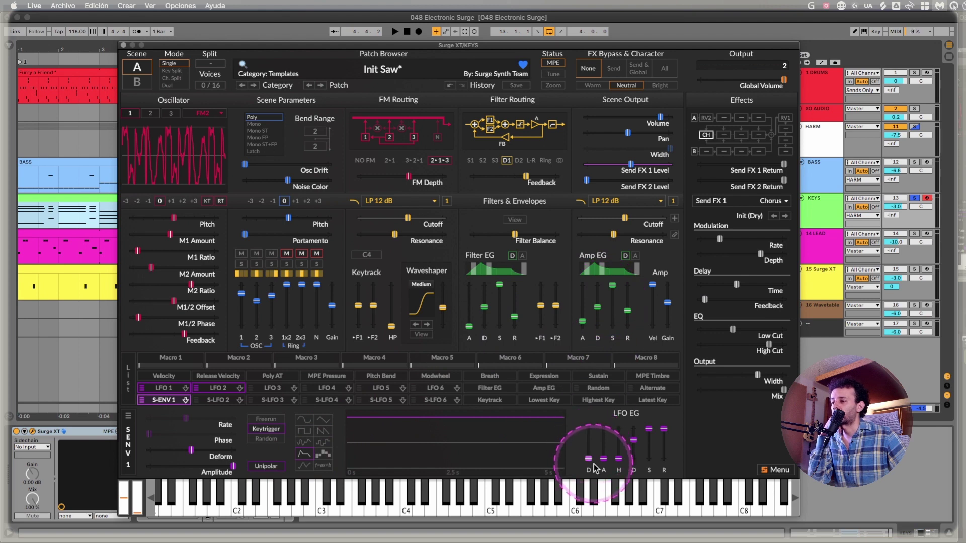
drag(603, 459, 604, 455)
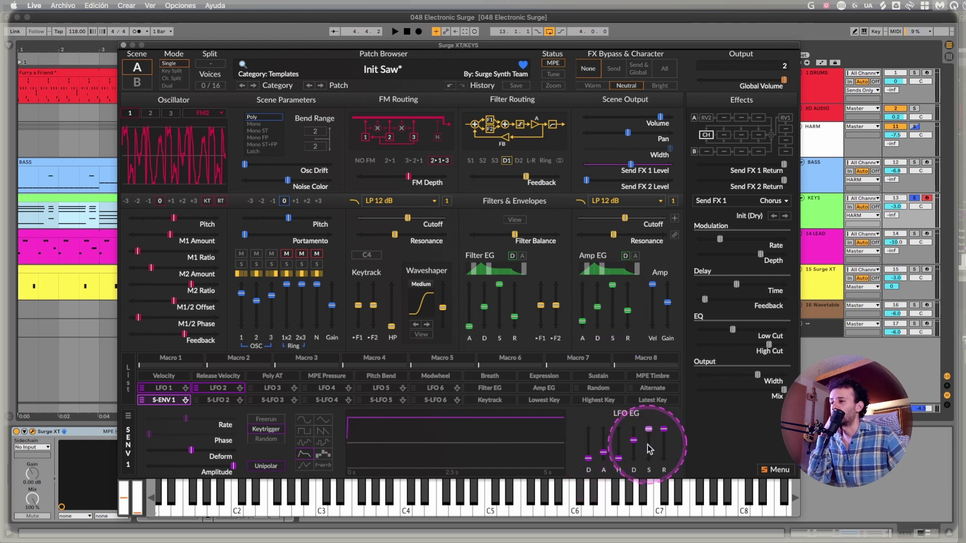
drag(634, 441, 665, 487)
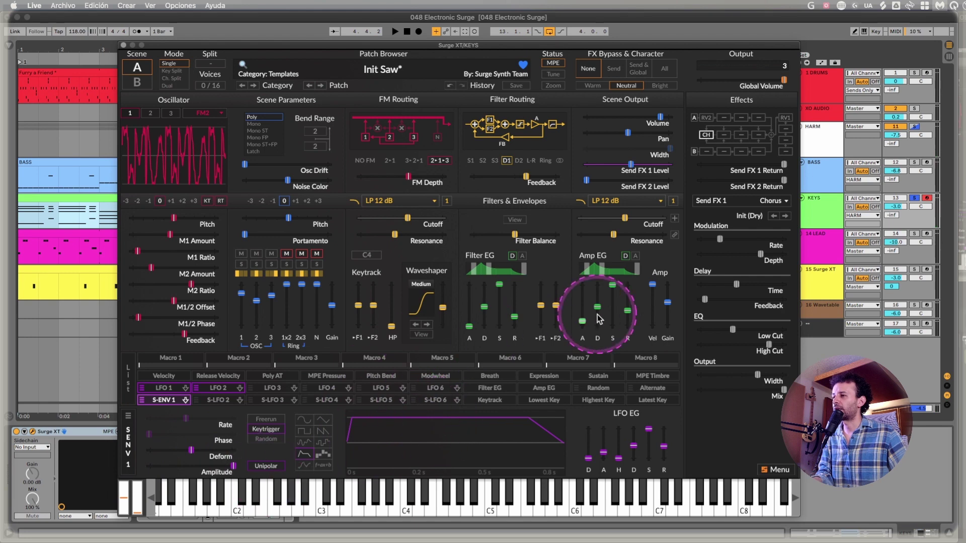
Step: Lower S-ENV 1's amplitude to roughly a third, lengthen its attack slightly, and close the Surge XT window
drag(231, 466, 92, 469)
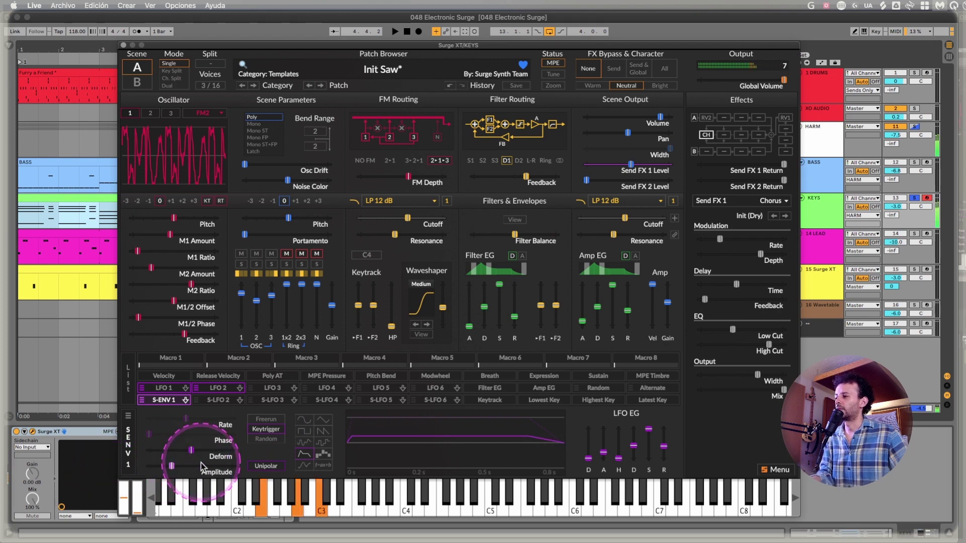
drag(176, 466, 170, 466)
drag(603, 453, 633, 444)
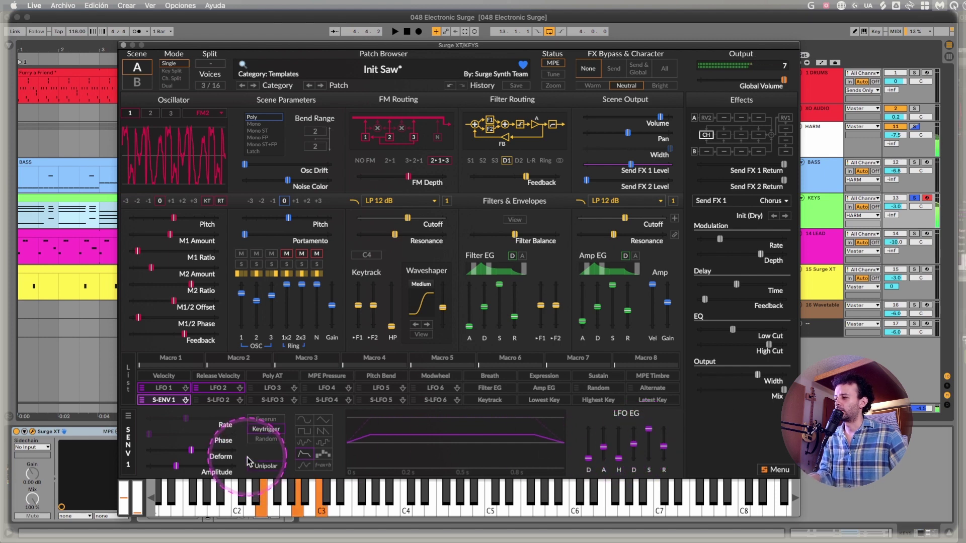
drag(176, 466, 183, 467)
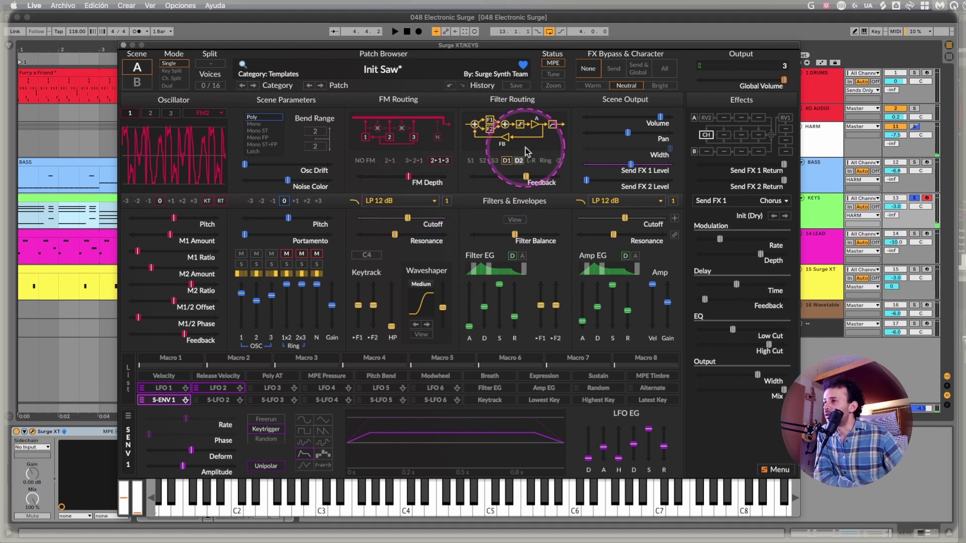
click(123, 45)
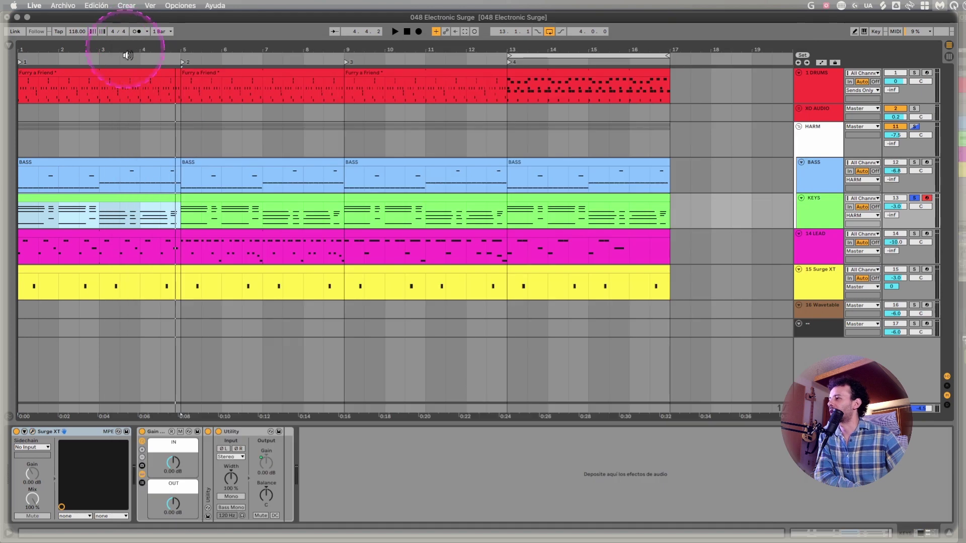
Step: Open the first KEYS clip and paste a copy of all its notes two octaves lower
double_click(153, 197)
key(alt+super+e)
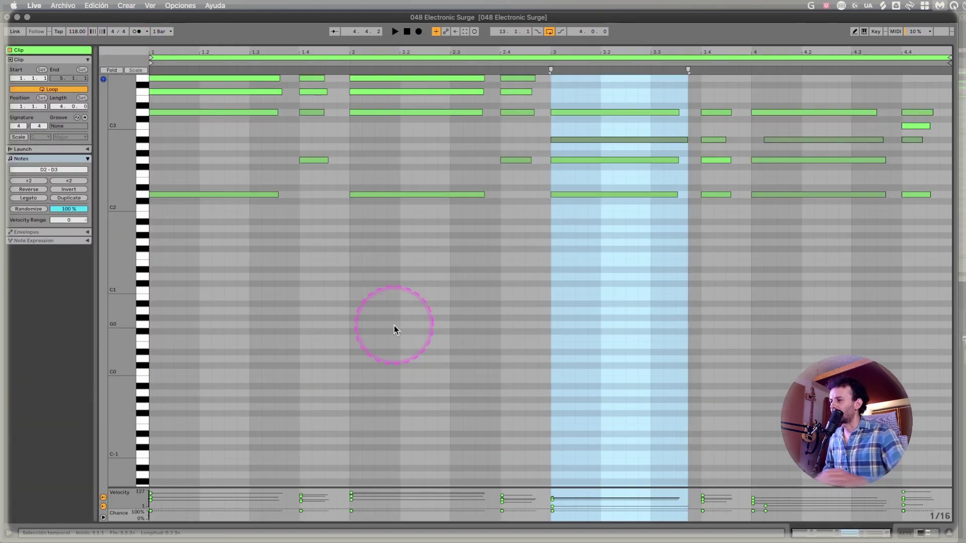
click(394, 325)
key(super+a)
key(super+c)
key(super+v)
key(shift+Down)
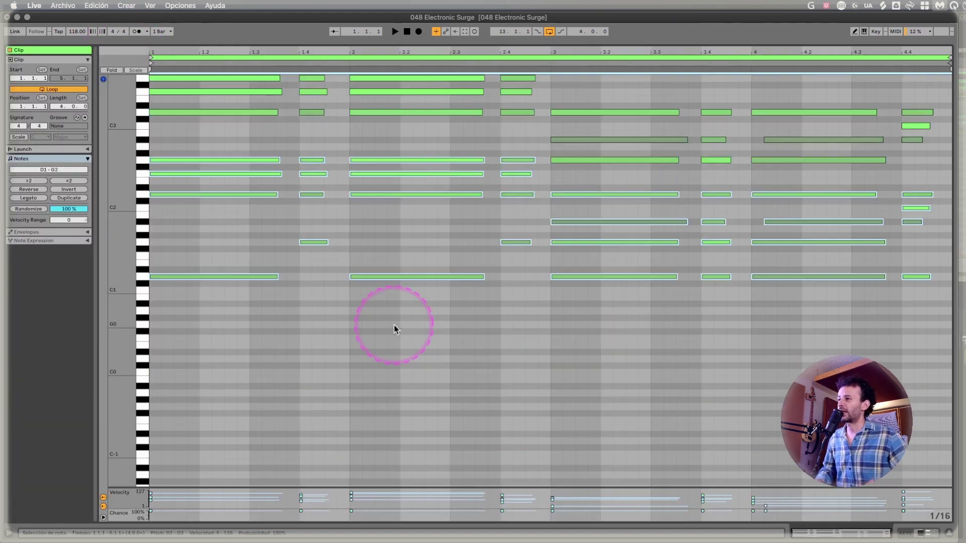
key(shift+Down)
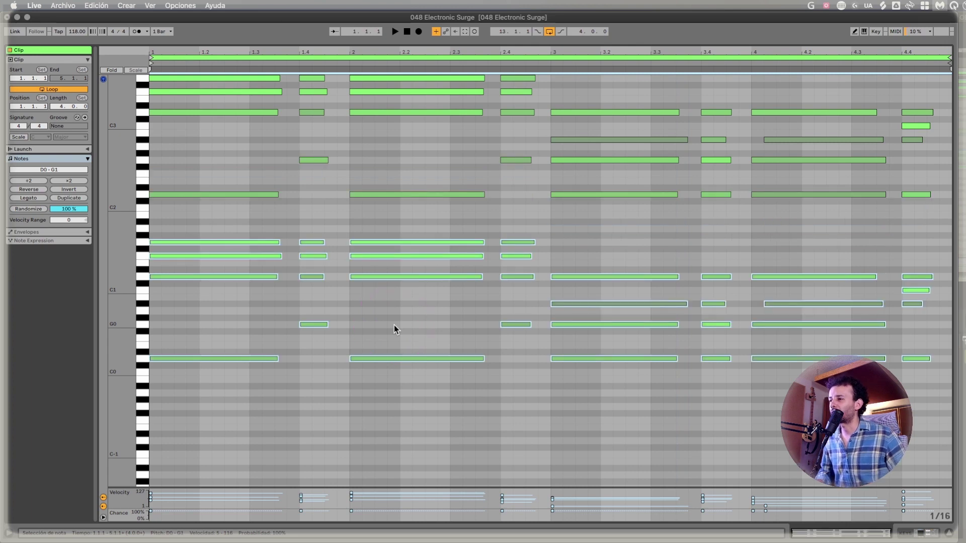
Step: Paste a further copy of the notes two octaves lower, and transpose all the clip's notes up two octaves
key(super+c)
key(super+v)
key(shift+Down)
key(shift+Down)
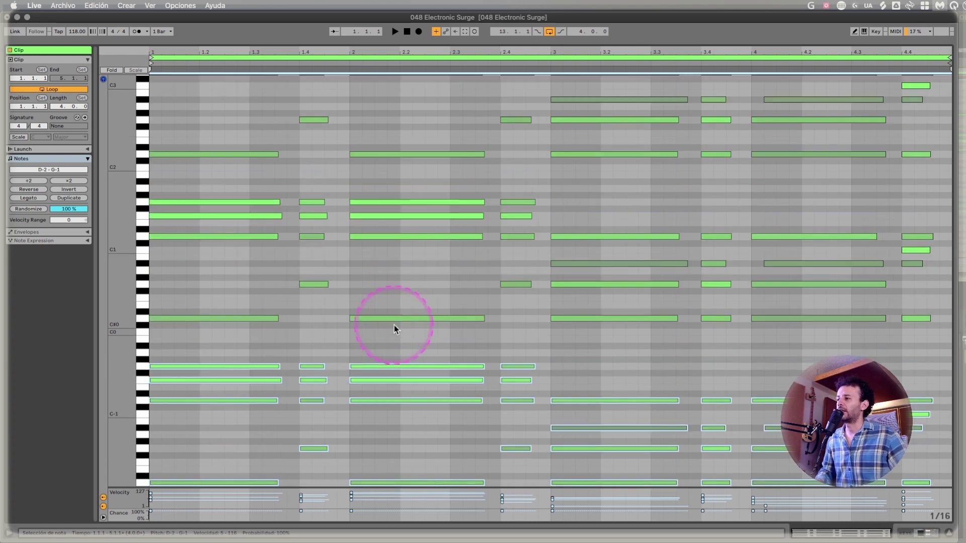
key(super+a)
key(shift+Up)
key(shift+Up)
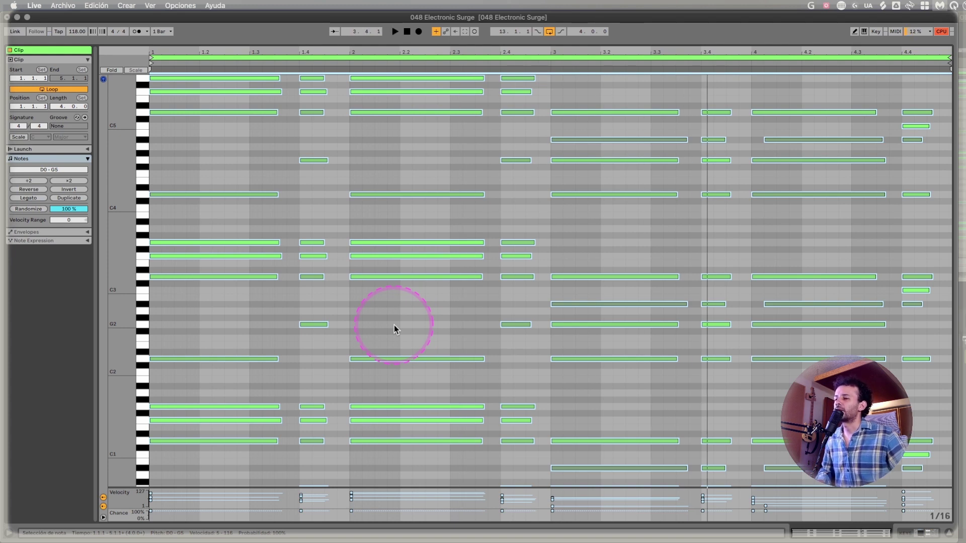
Step: Undo the transpositions and pasted note copies in the KEYS clip, leaving only its original notes
key(super+z)
key(super+z)
key(super+z)
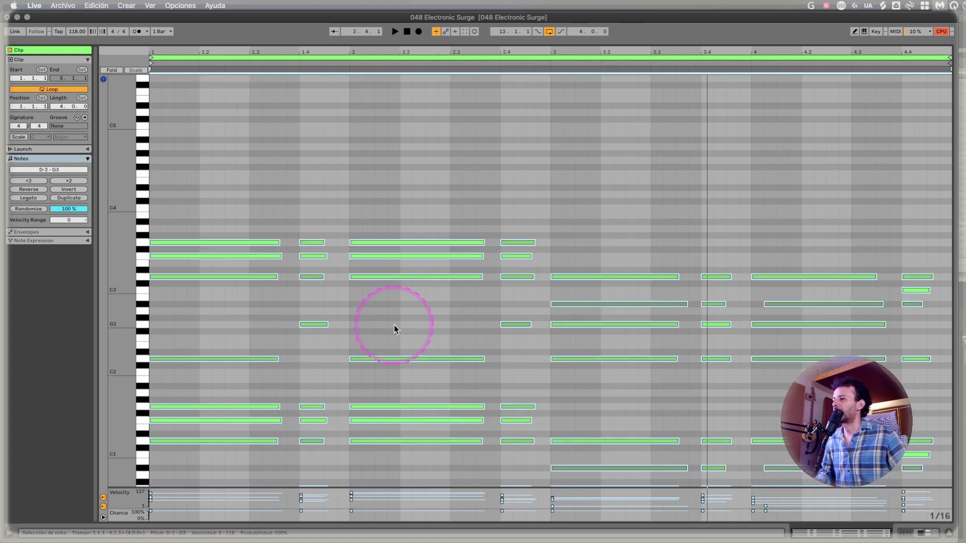
scroll(385, 334, down, 3)
key(super+z)
key(super+z)
key(super+z)
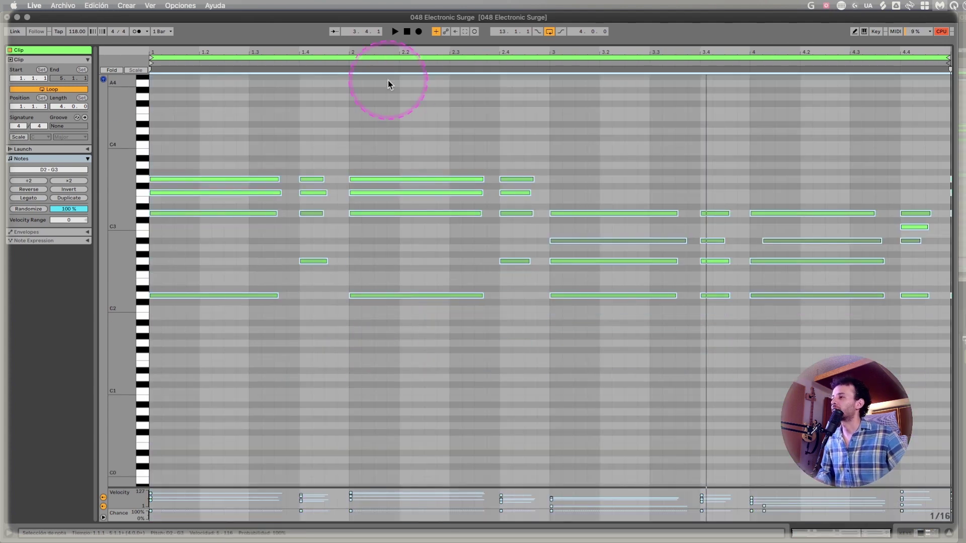
Step: Leave the KEYS clip's note editor and reopen the track's Surge XT window
drag(385, 45, 372, 296)
click(817, 119)
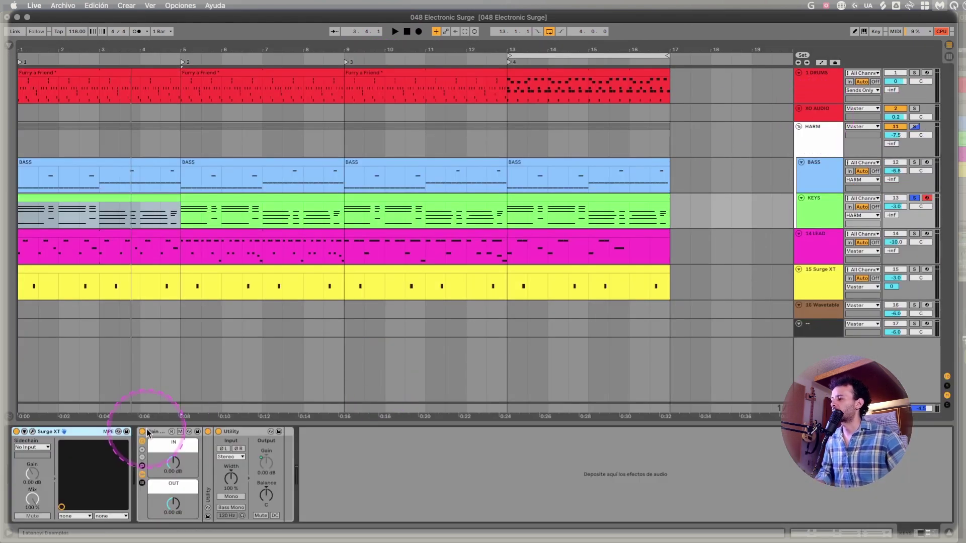
key(super+alt+p)
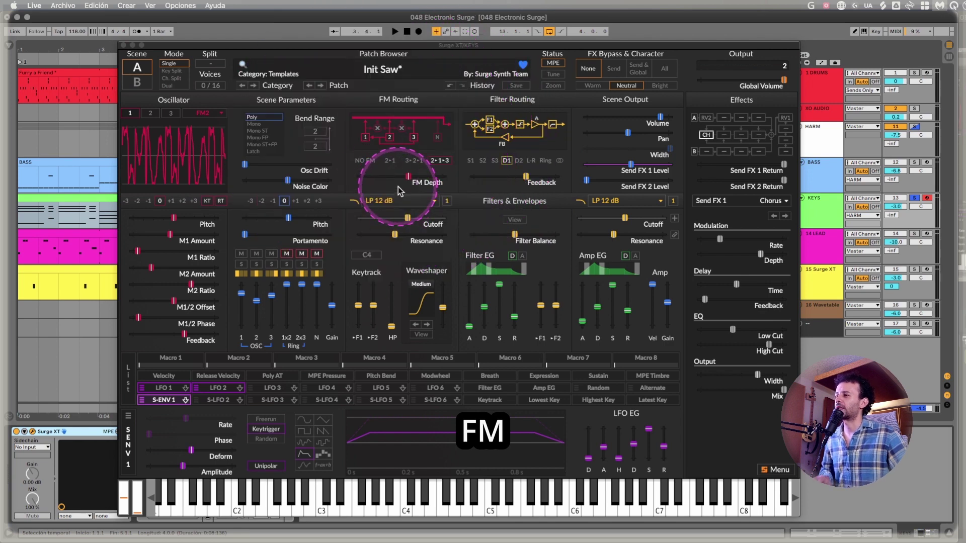
mouse_move(412, 184)
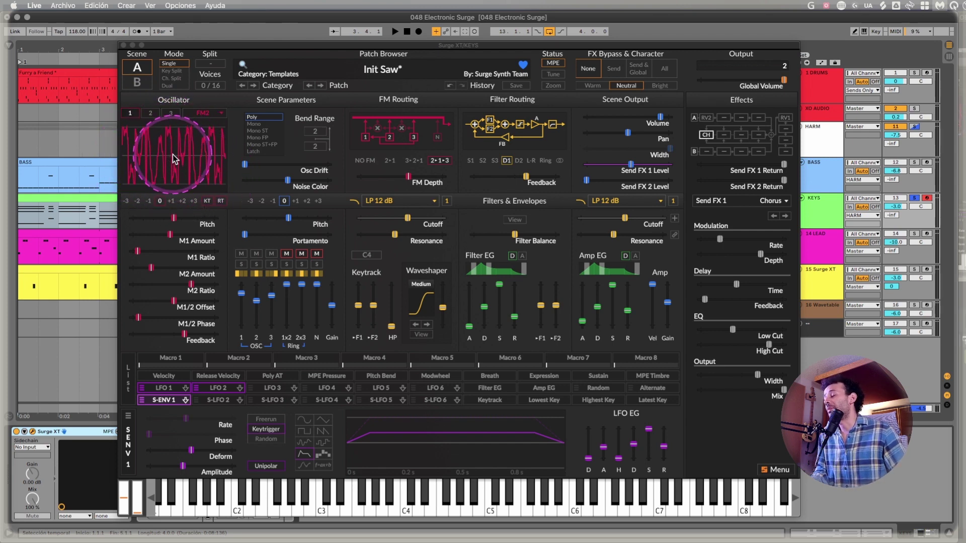
Step: Compare oscillators 1 and 2, try oscillator 1 at octave -1, and return it to octave 0
click(151, 114)
click(131, 114)
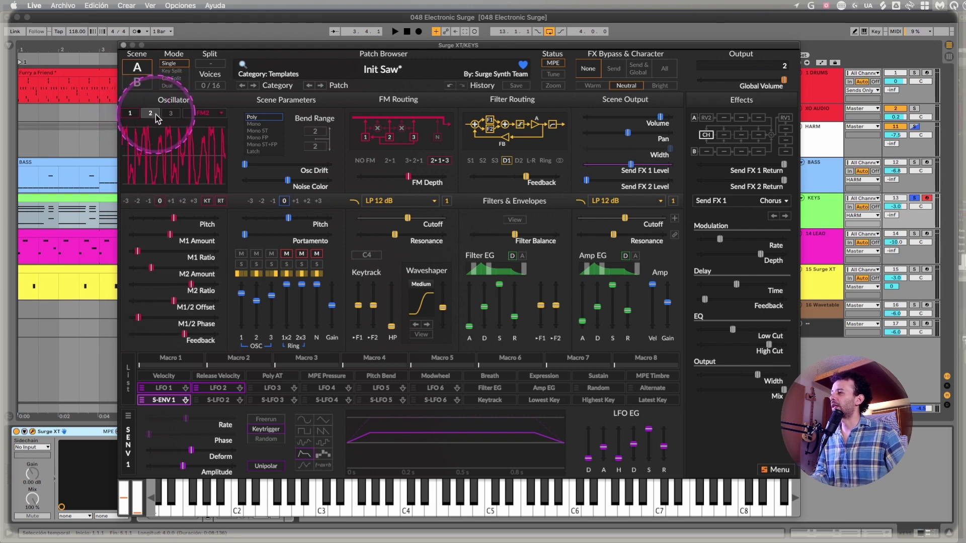
click(151, 113)
click(149, 115)
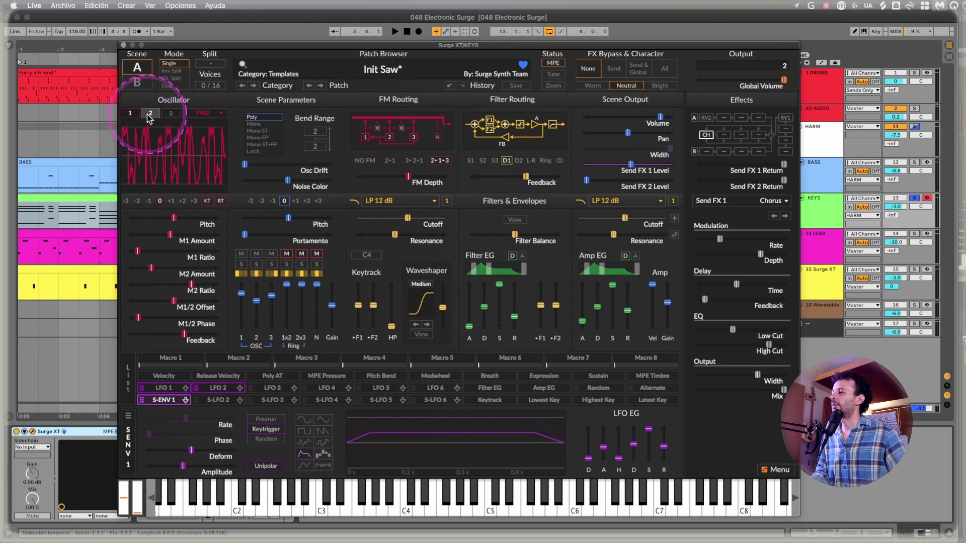
click(148, 201)
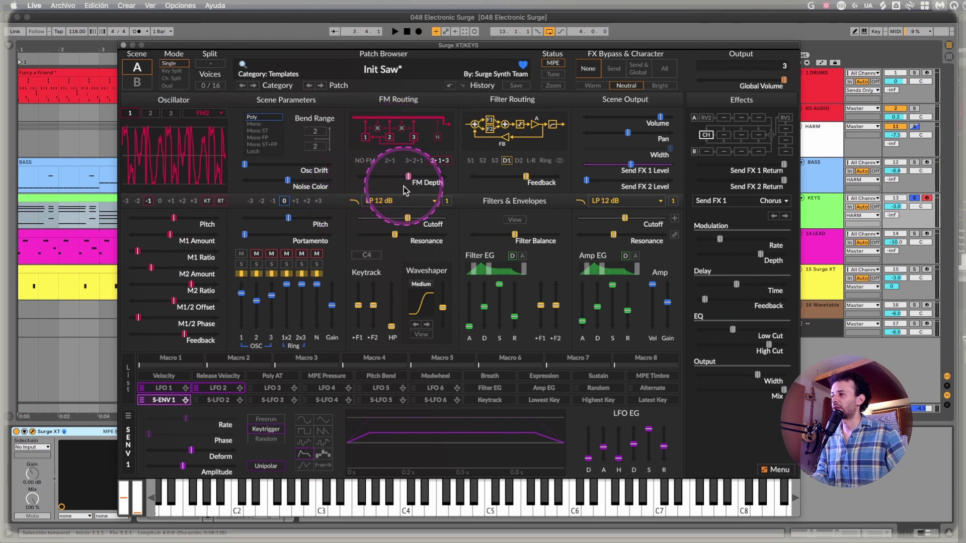
click(160, 202)
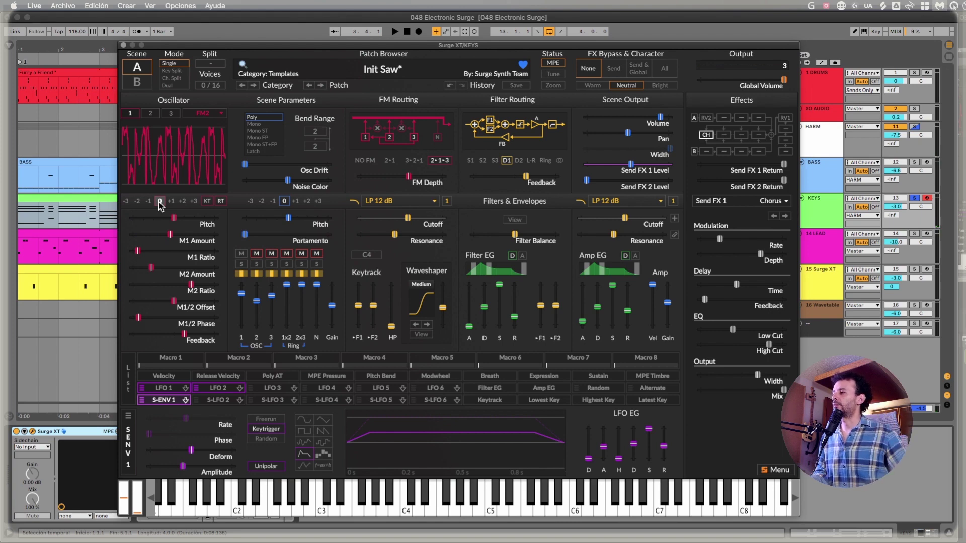
Step: View the modulating oscillators 2 and 3, and try oscillator 1 one octave lower again
click(150, 112)
click(153, 115)
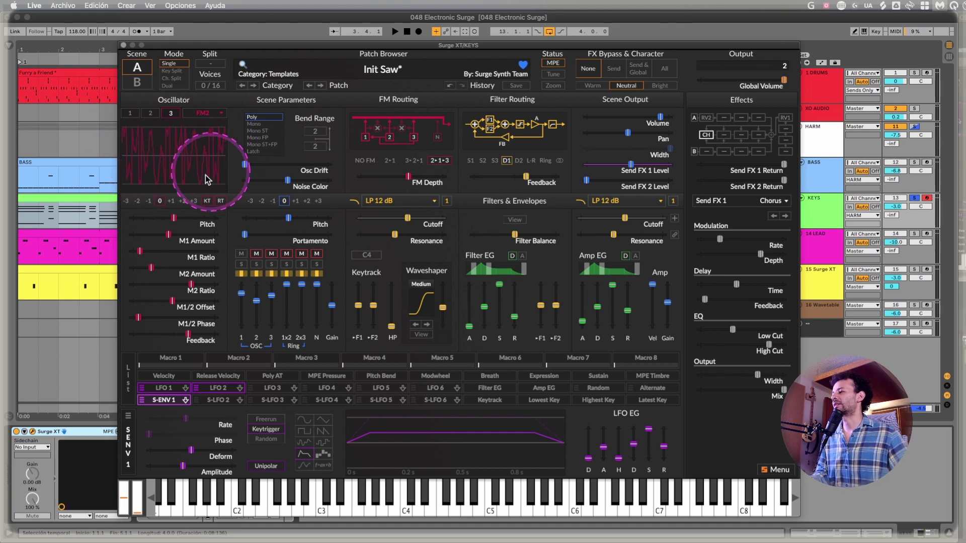
click(133, 113)
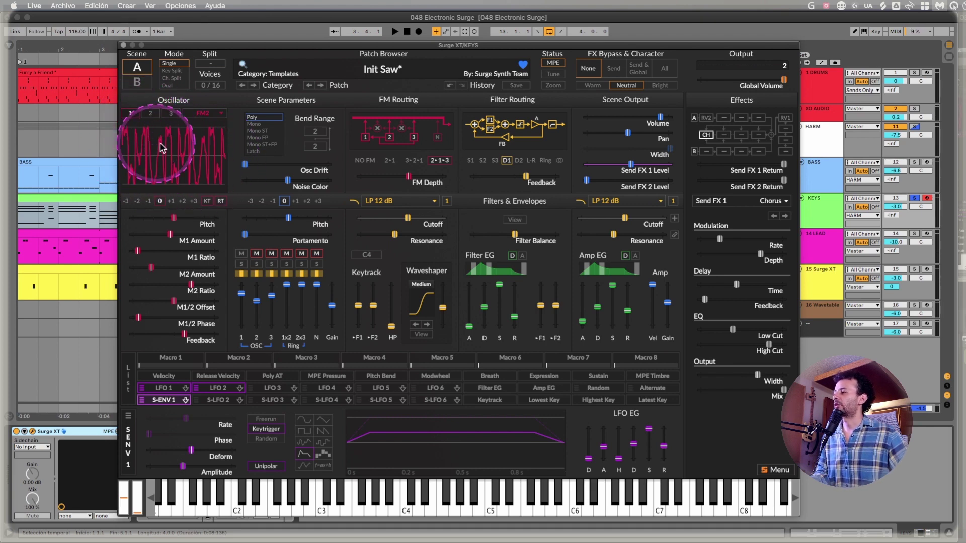
click(150, 203)
Step: Review the settings of oscillators 2, 3 and 1, and close the KEYS Surge XT window
click(154, 116)
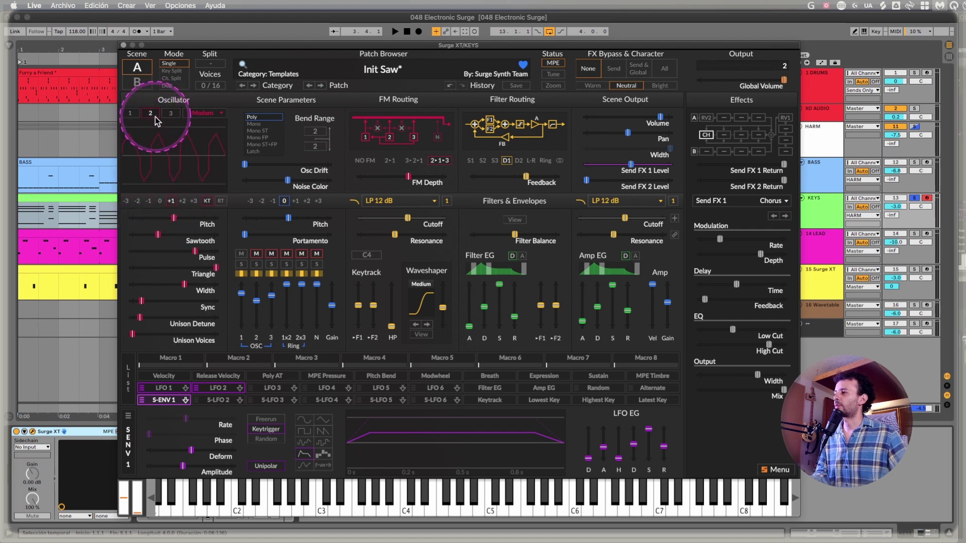
click(169, 115)
click(147, 114)
click(130, 113)
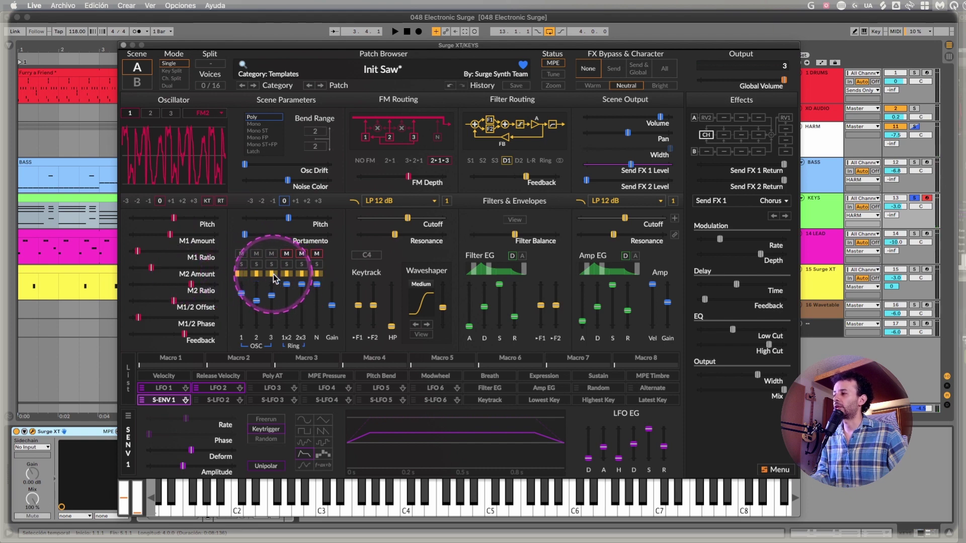
click(171, 113)
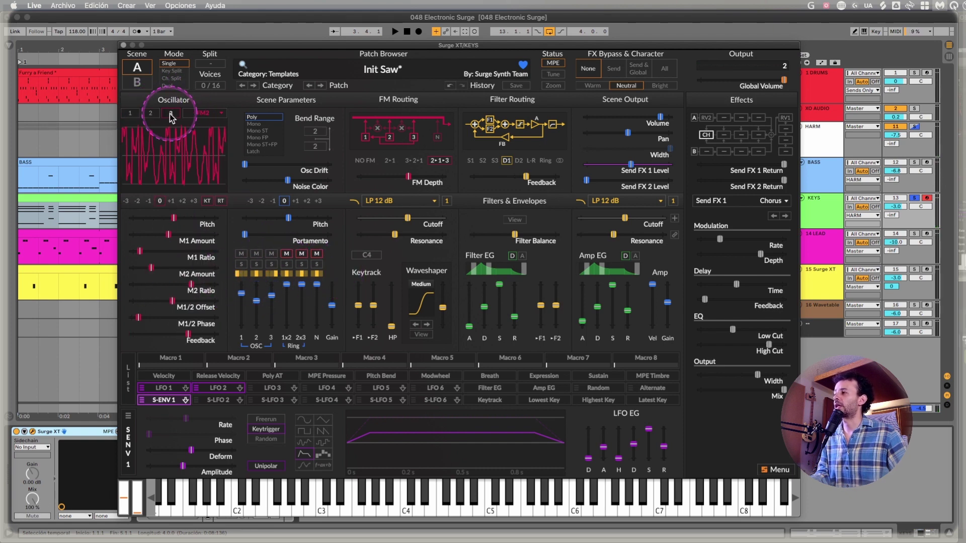
click(124, 46)
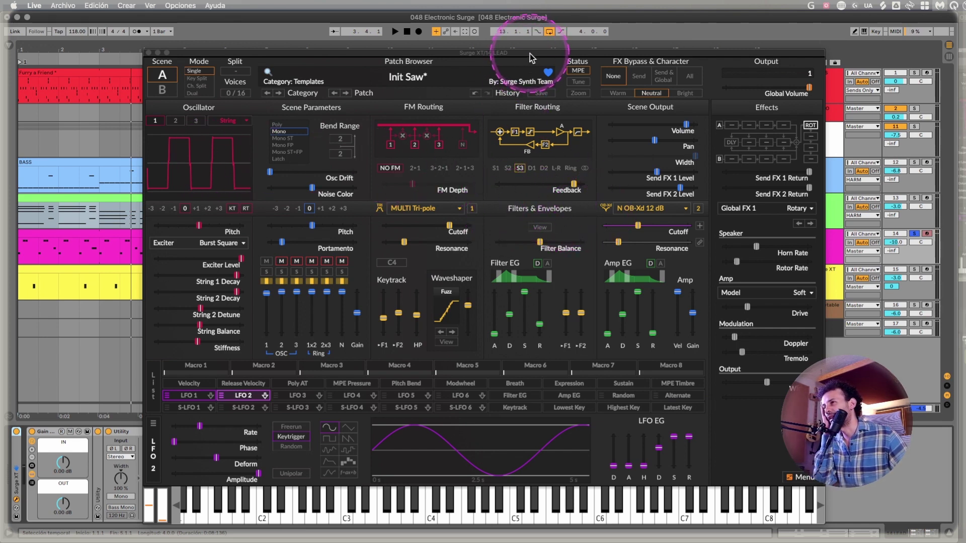
Step: Show the filter analysis for the LEAD patch, detach it into its own window, and arrange it beside the synth
drag(530, 53, 507, 48)
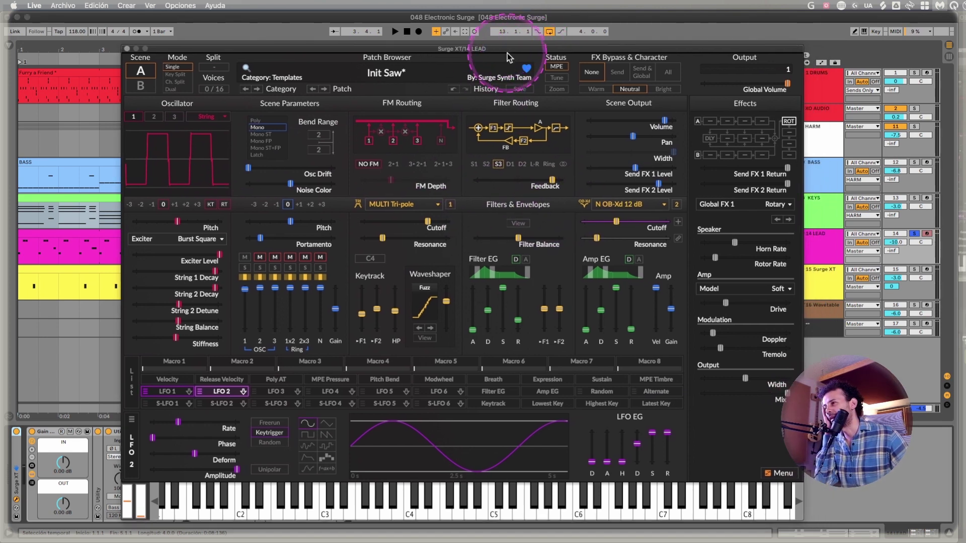
click(451, 208)
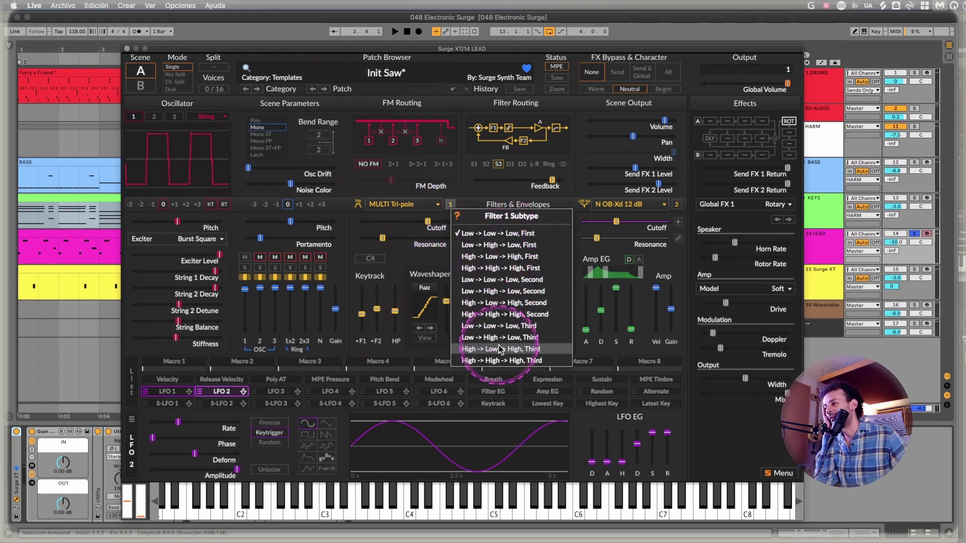
click(468, 204)
click(521, 225)
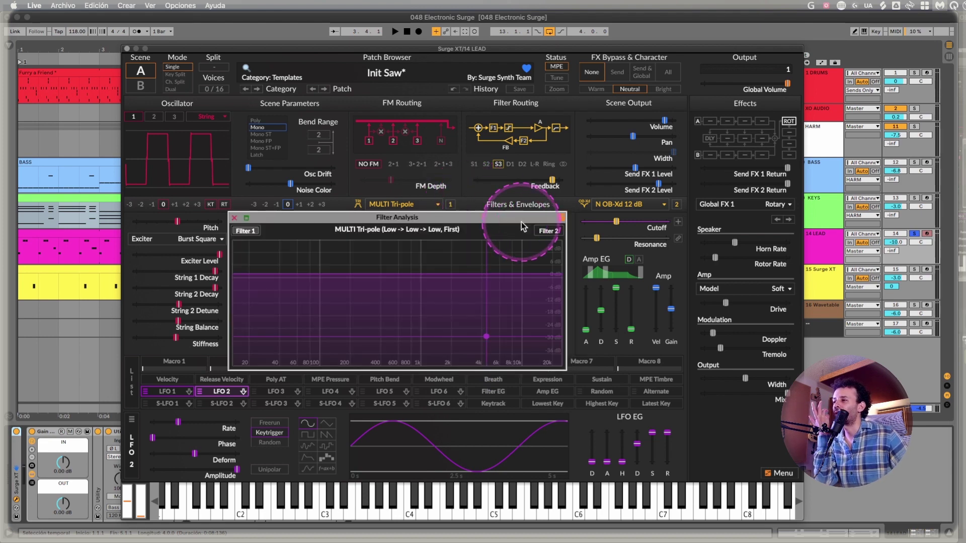
click(247, 219)
drag(831, 304, 768, 311)
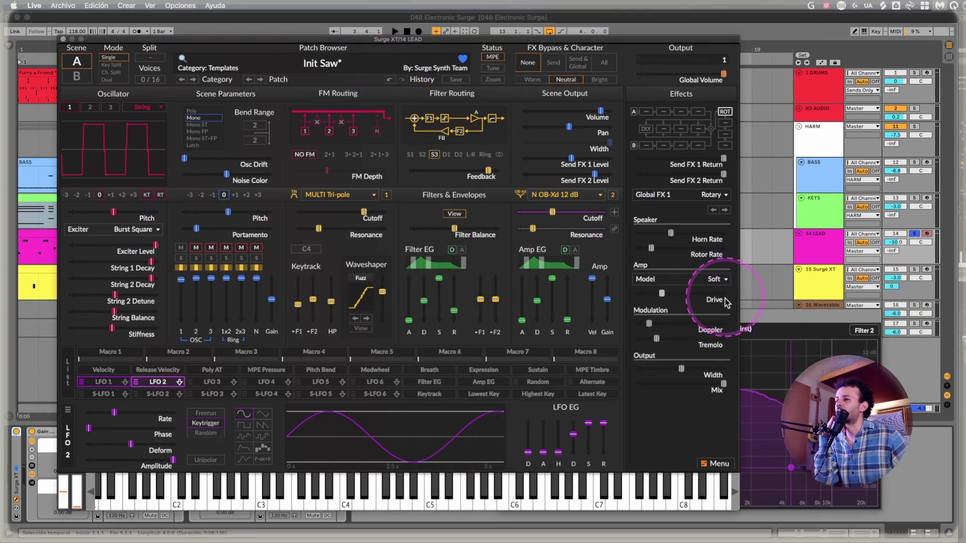
drag(748, 311, 788, 42)
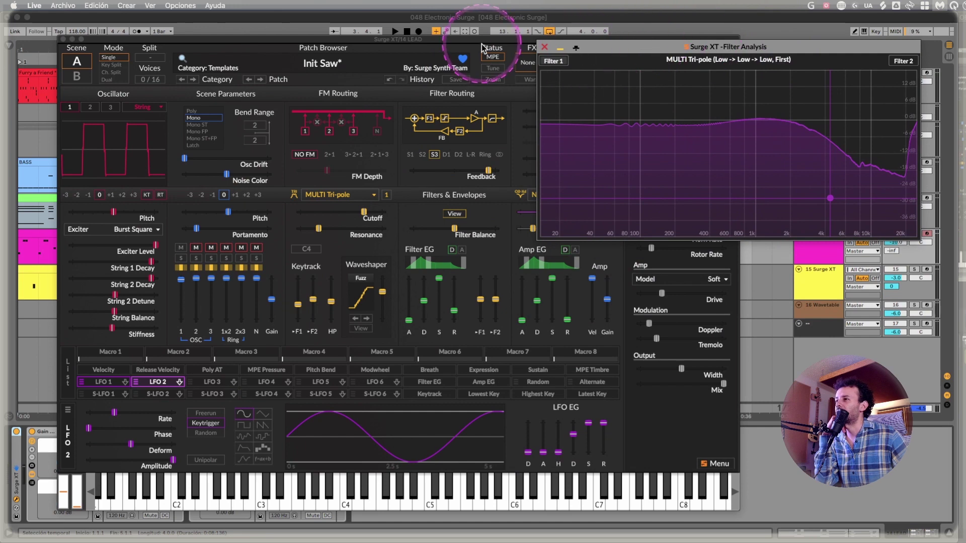
drag(482, 45, 426, 256)
Step: Compare Filter 1's Low -> High -> Low Second and Third subtypes and High -> High -> High, Third in the filter analysis
click(329, 406)
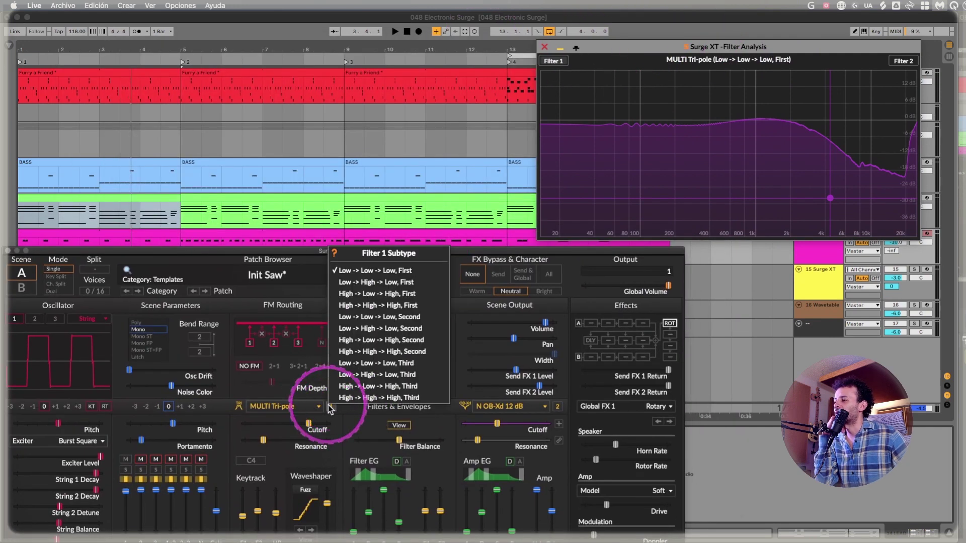
click(360, 329)
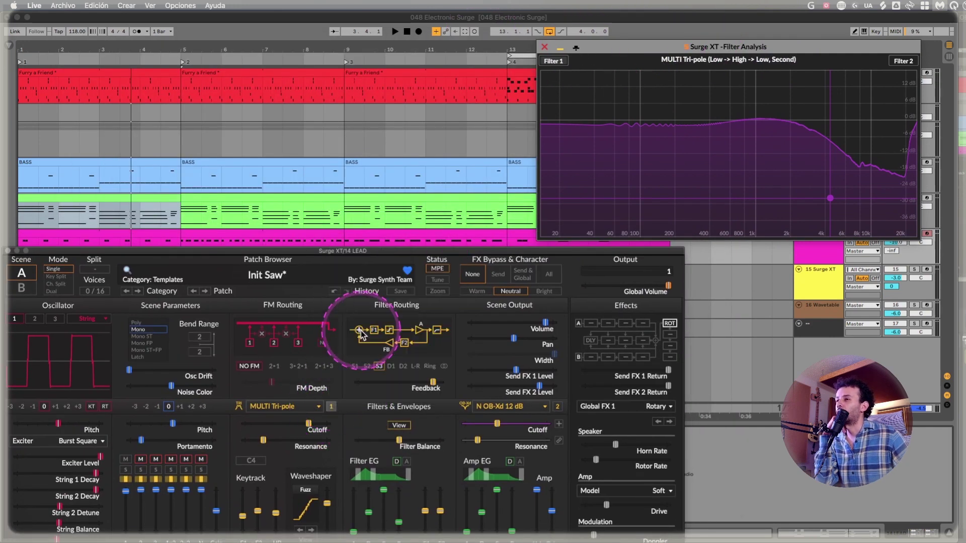
click(331, 408)
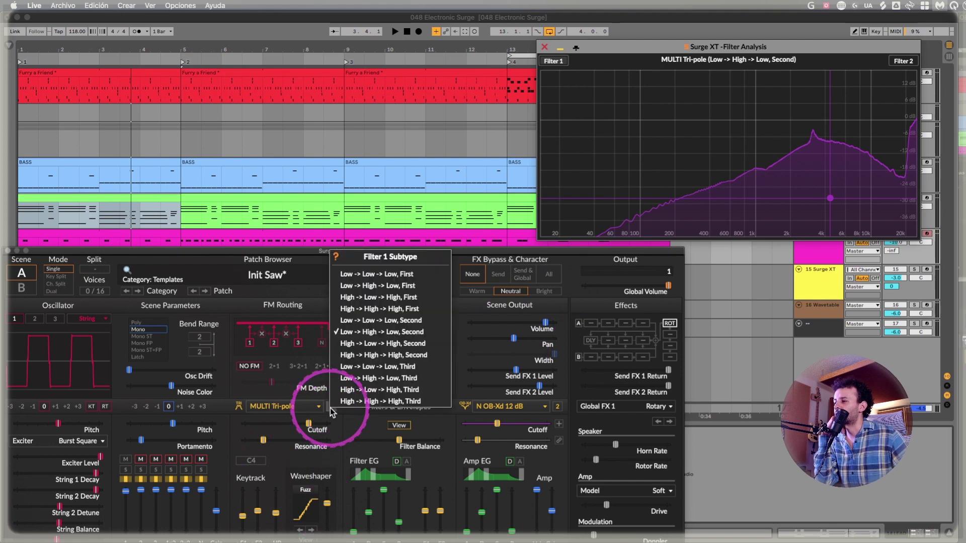
click(362, 378)
click(332, 410)
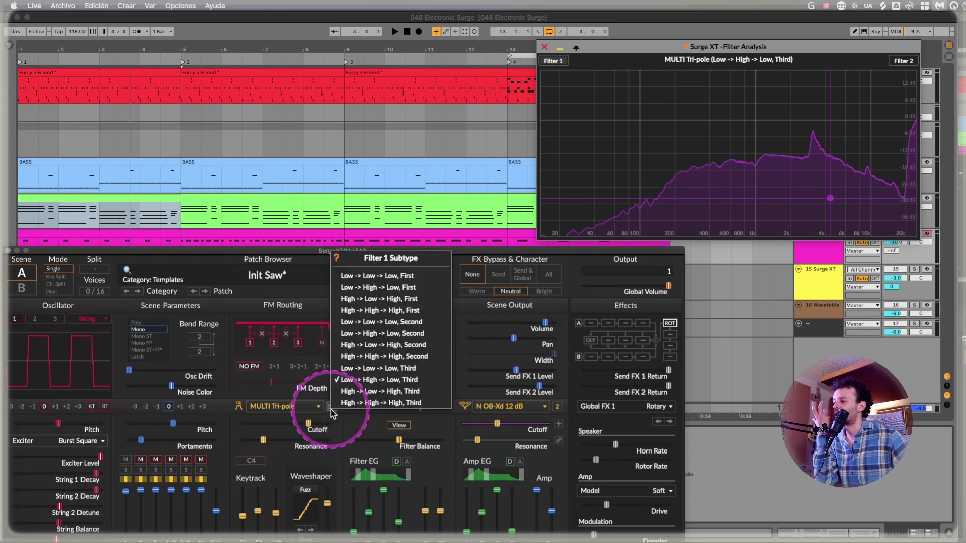
click(333, 405)
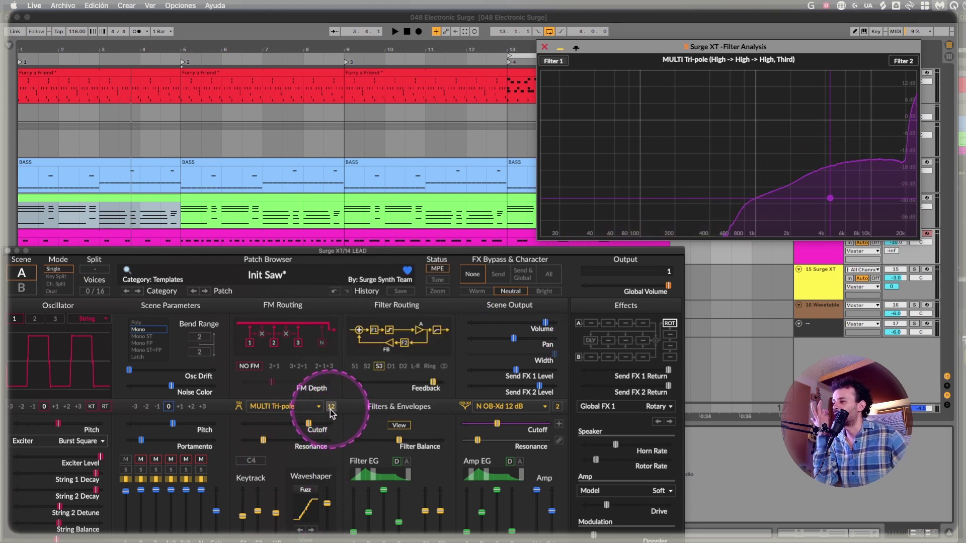
Step: Try Filter 1's High -> Low -> High, First subtype, and set it back to Low -> Low -> Low, First
click(331, 409)
click(377, 300)
click(331, 408)
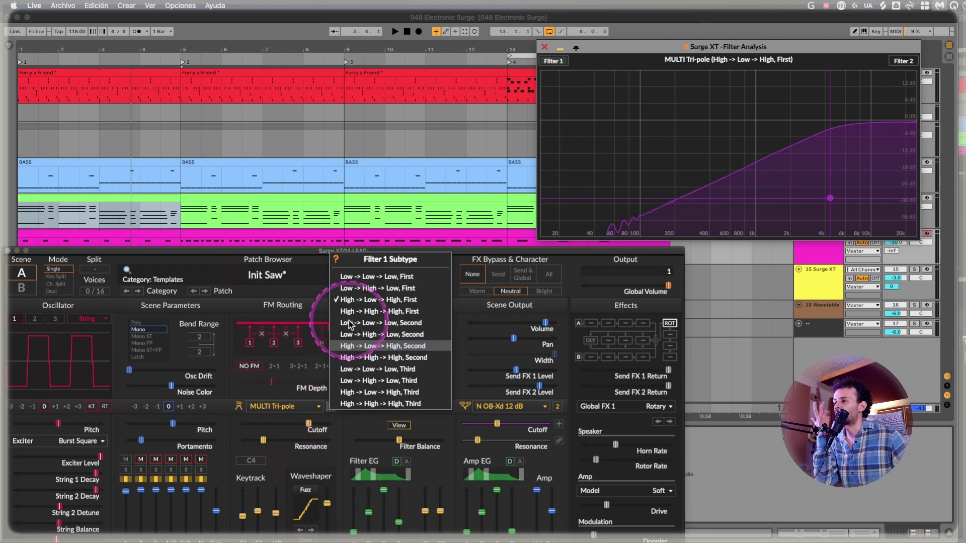
click(367, 277)
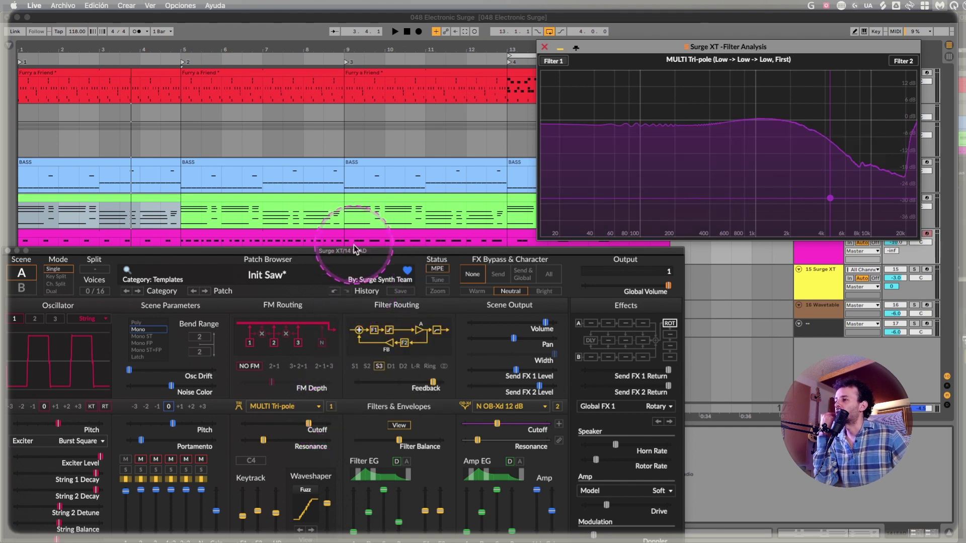
Step: Move the LEAD synth window back up, close the filter analysis, and display the Filter 1 subtypes
drag(354, 248, 366, 41)
drag(728, 49, 728, 61)
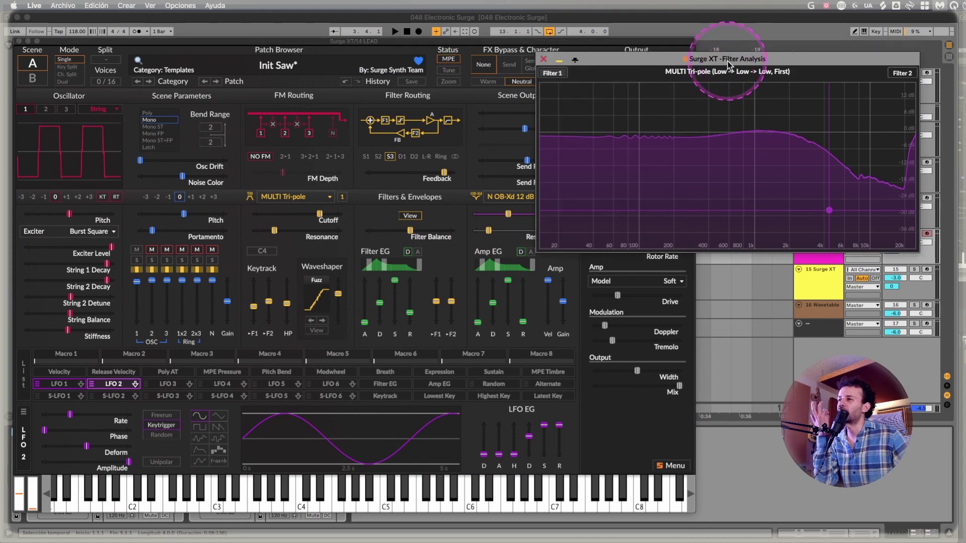
click(543, 59)
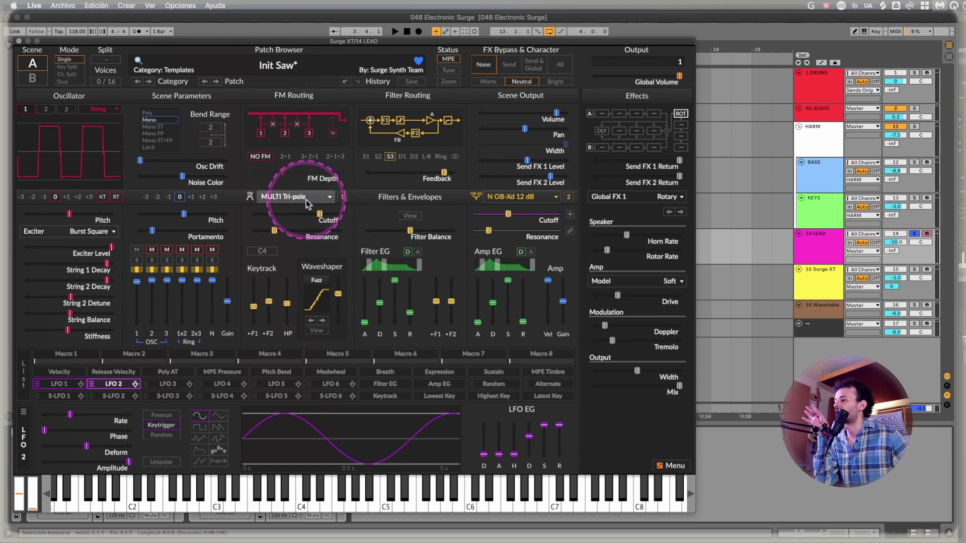
click(342, 197)
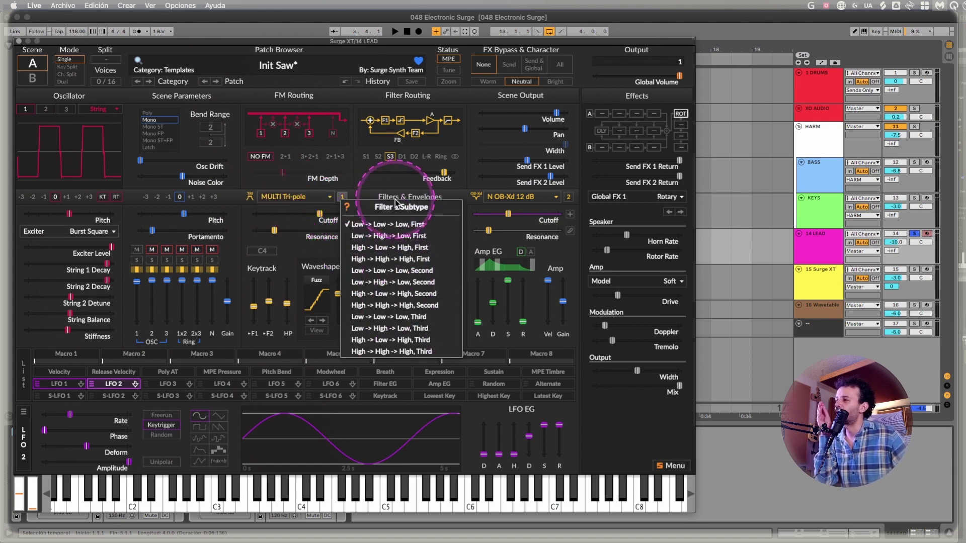
Step: Examine the LEAD patch's modulation list for the LFO assignments to Filter 2 resonance and cutoff, and close the list
click(379, 174)
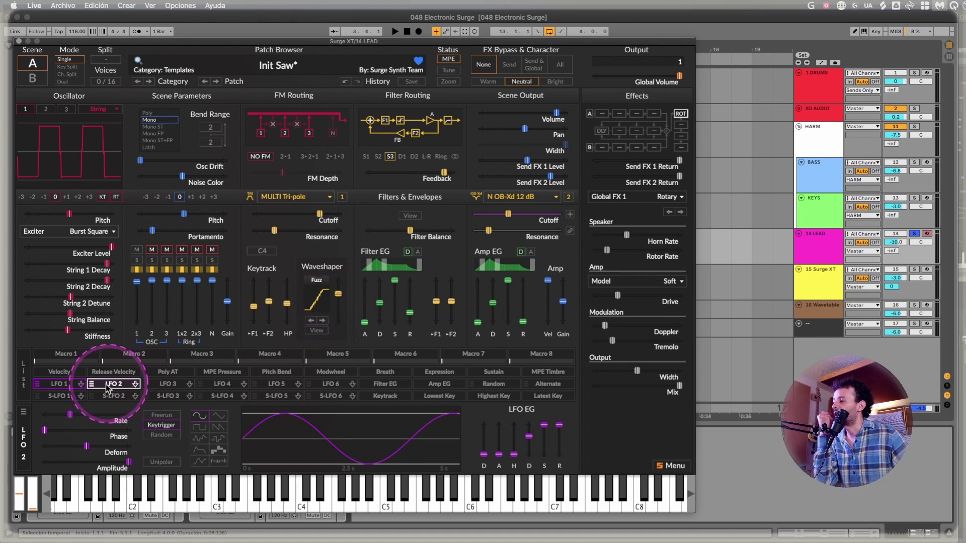
click(24, 385)
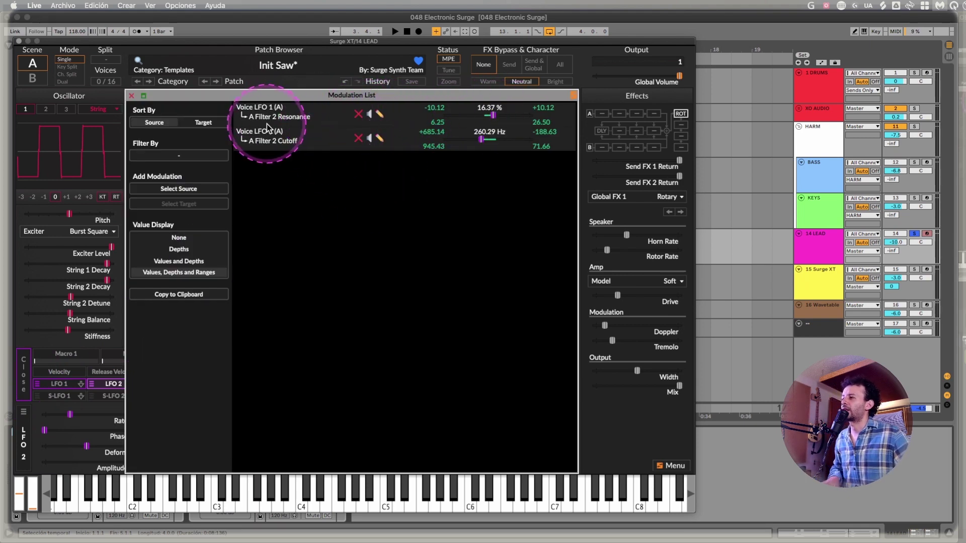
key(alt+a)
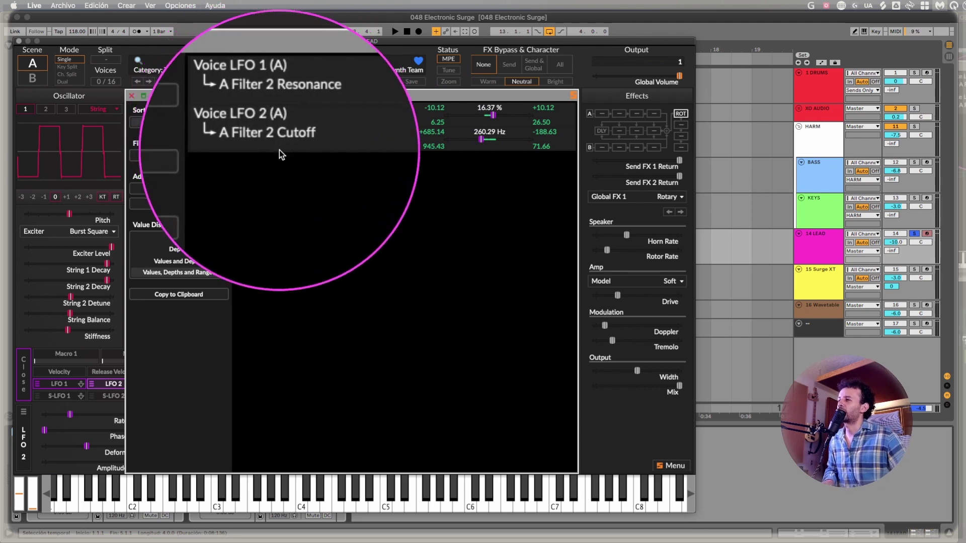
key(alt+a)
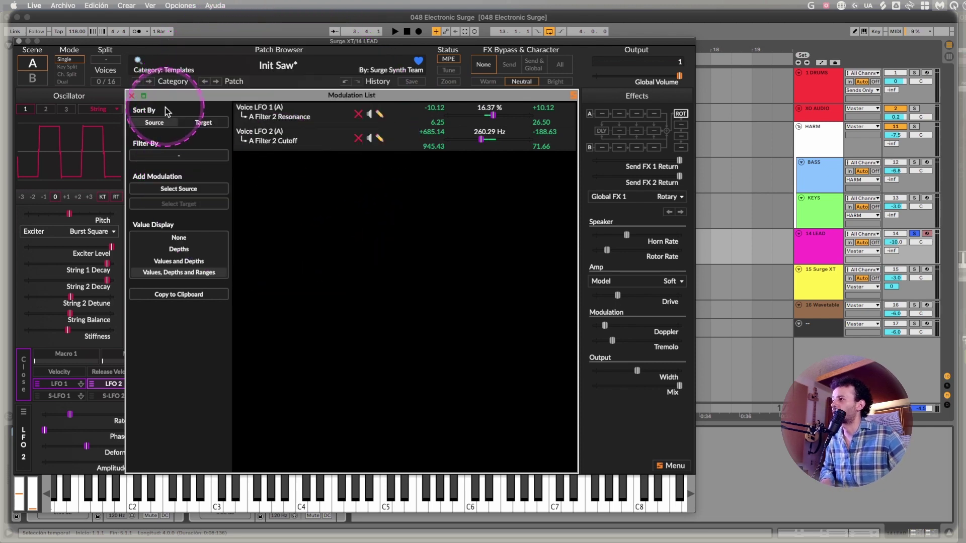
click(131, 96)
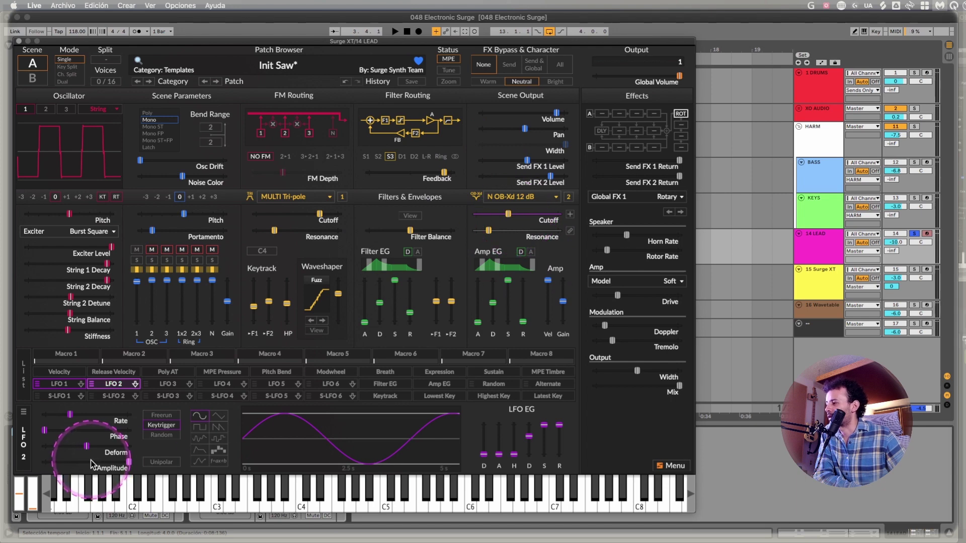
Step: Try LFO 2 and LFO 1 at zero amplitude on the LEAD patch, and restore both to full amplitude
drag(128, 462, 70, 469)
click(59, 384)
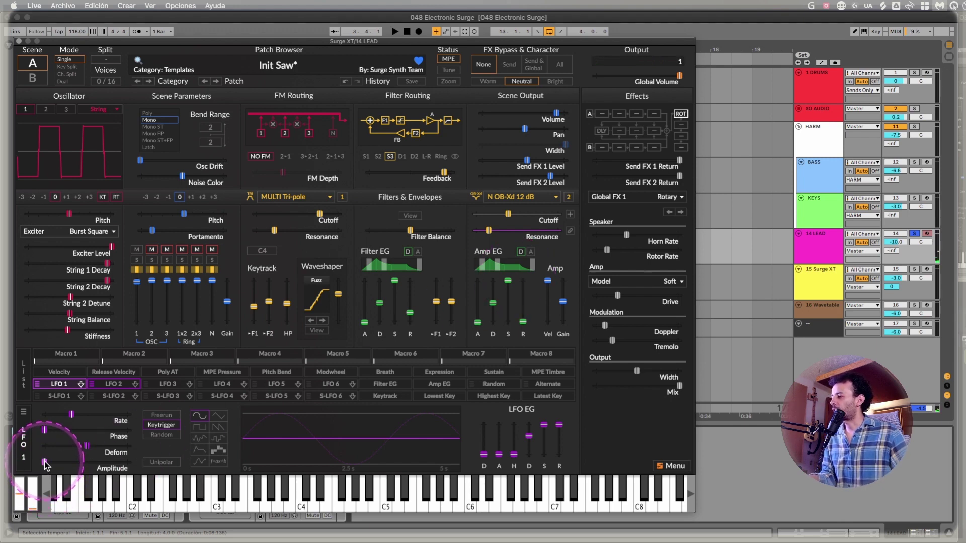
drag(44, 462, 129, 462)
click(125, 385)
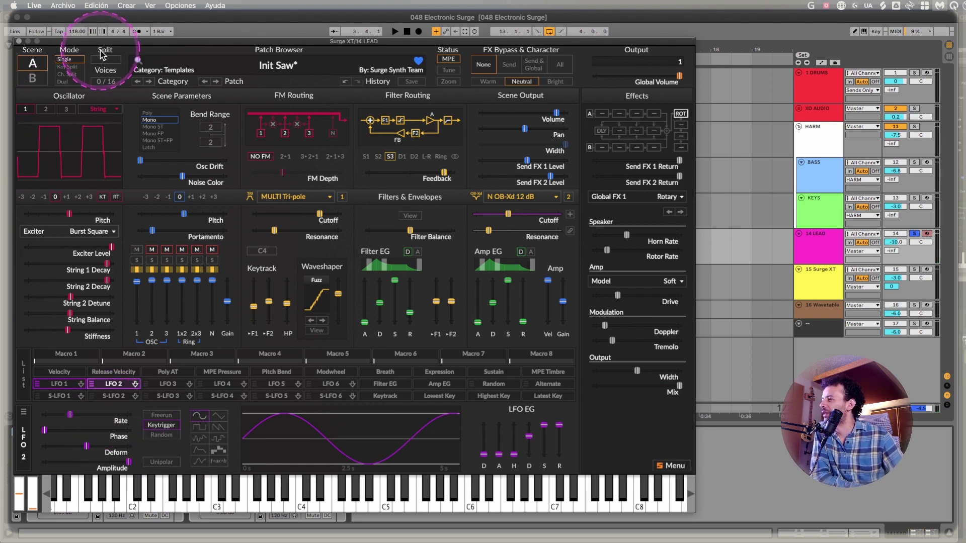
Step: Close the LEAD synth, open the synth on track 15 Surge XT, and display its scene B
drag(109, 41, 130, 43)
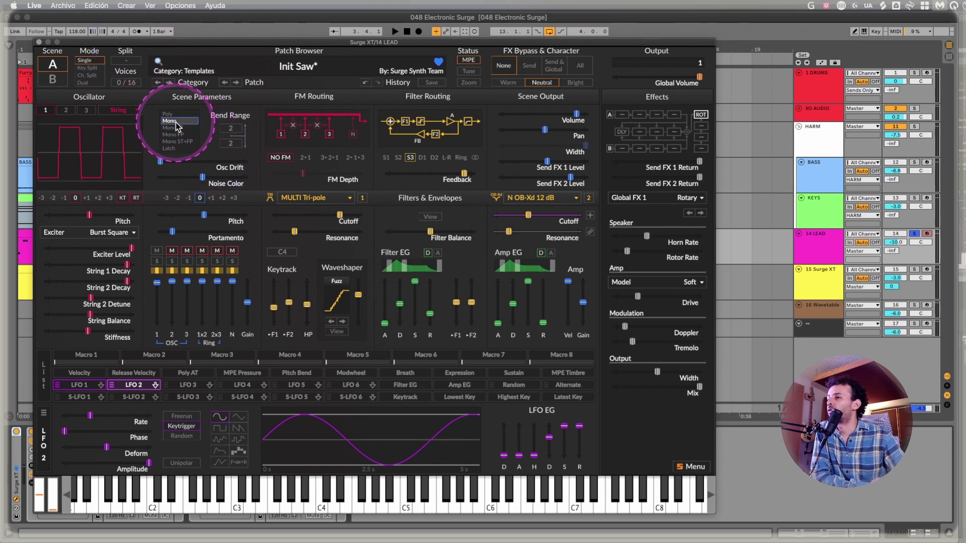
click(39, 42)
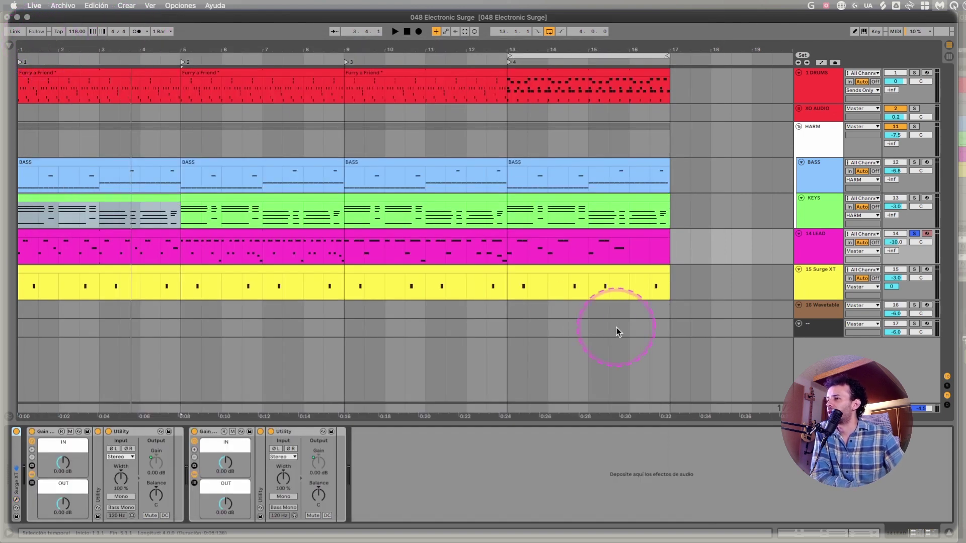
click(816, 277)
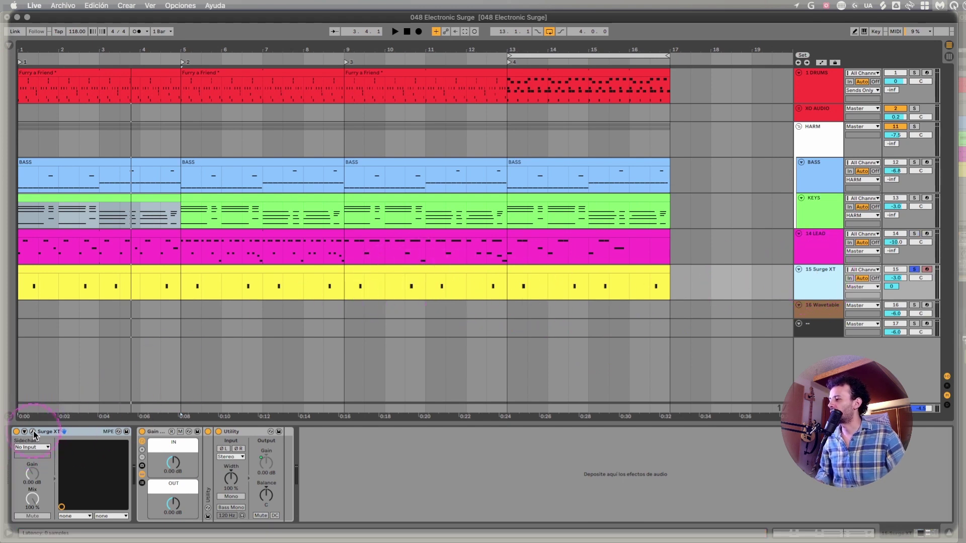
scroll(162, 272, right, 1)
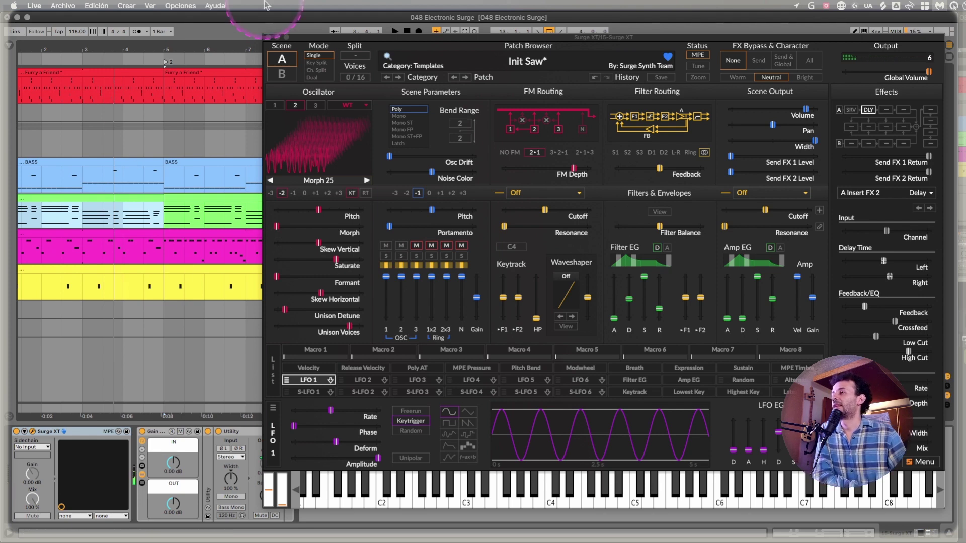
drag(495, 38, 291, 43)
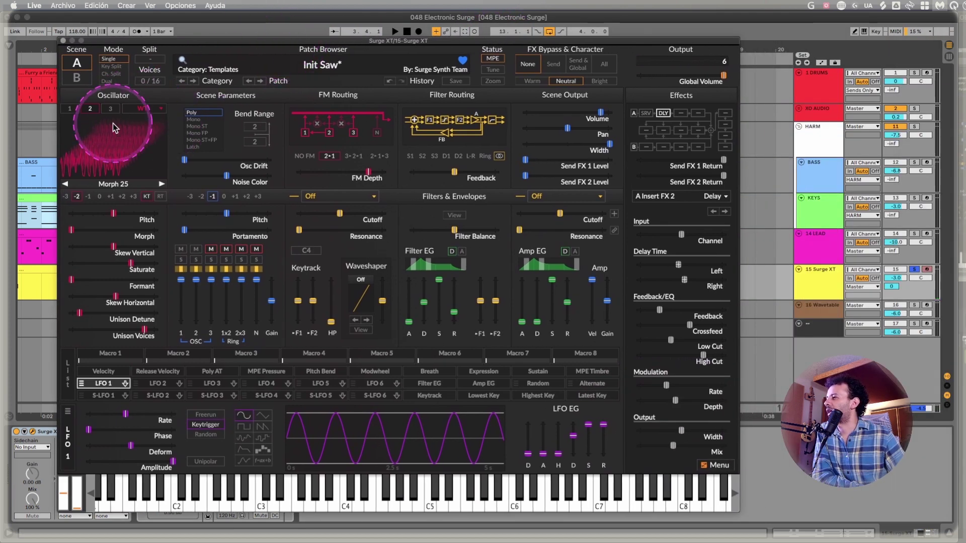
click(77, 77)
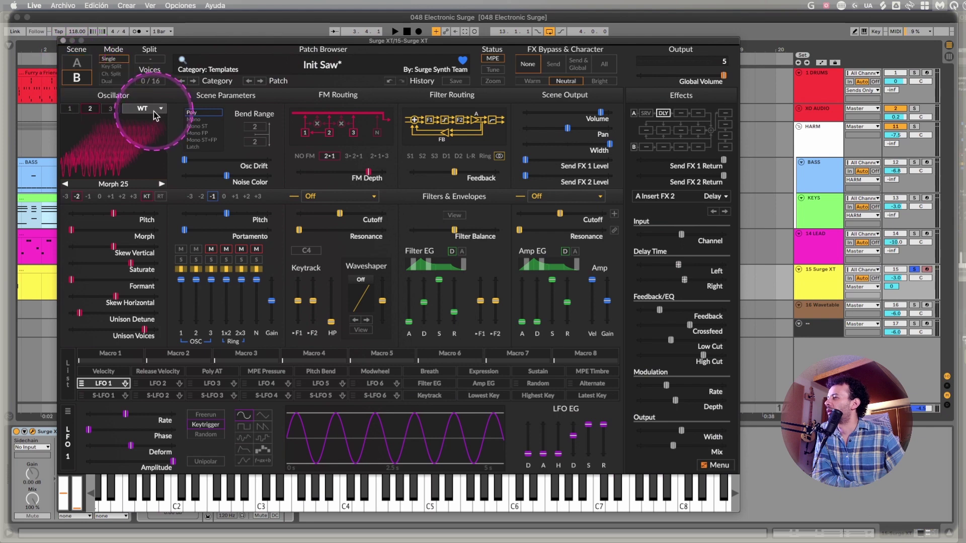
Step: Browse oscillator 2's third-party wavetables, including Layzer's PPG and Morphs sets and the TNMG category, without loading another one
click(129, 183)
mouse_move(140, 358)
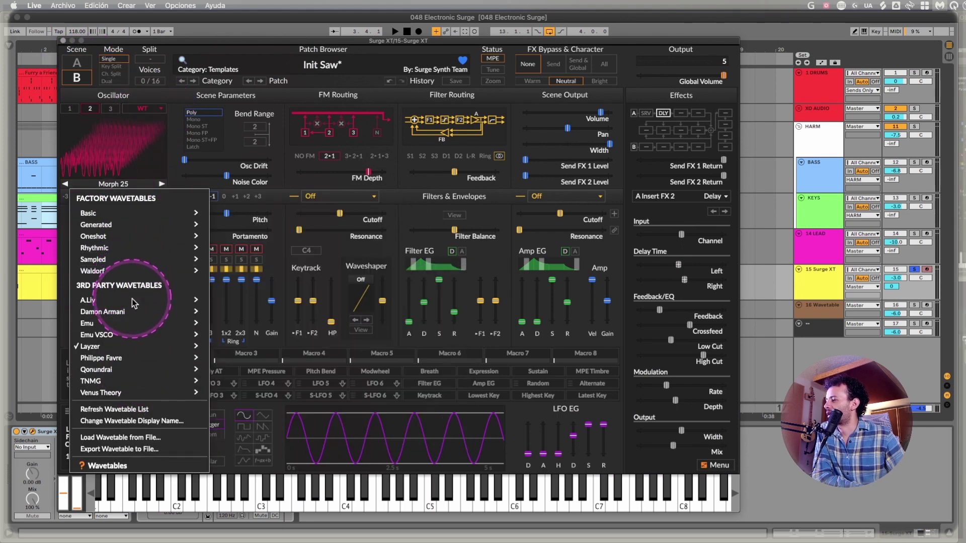
mouse_move(182, 347)
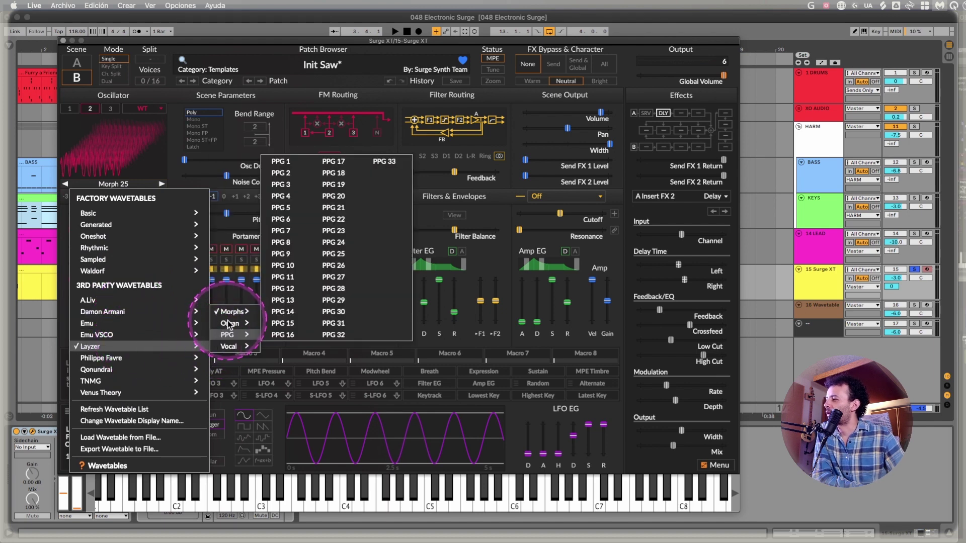
mouse_move(232, 316)
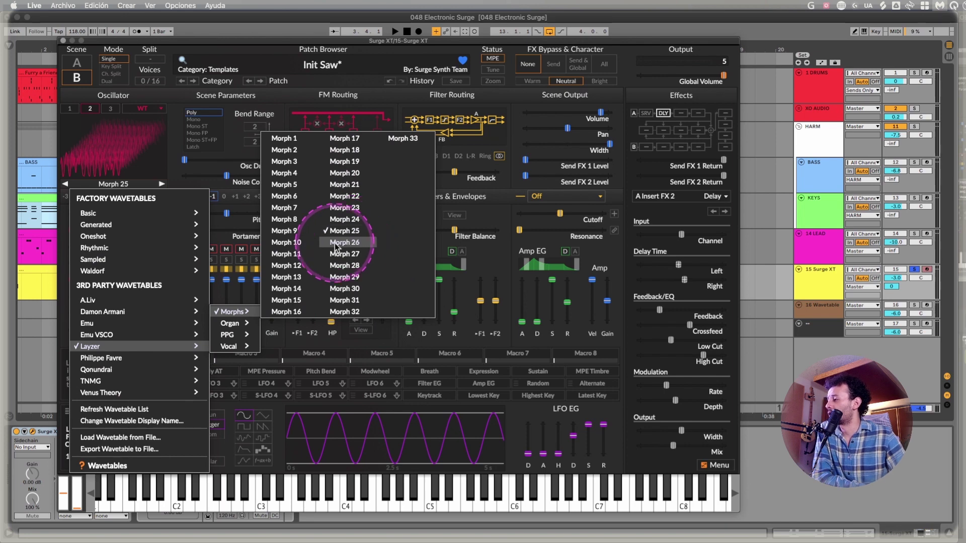
mouse_move(133, 386)
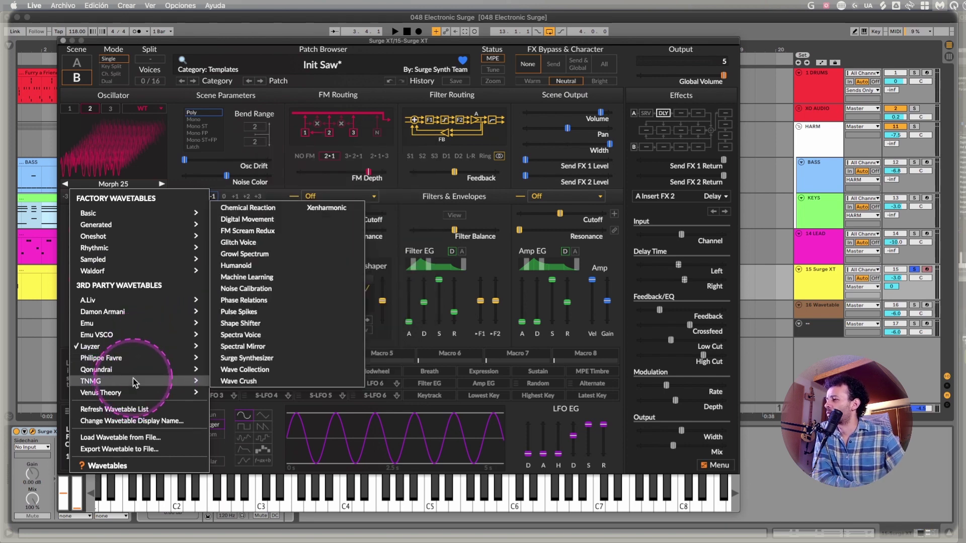
click(407, 197)
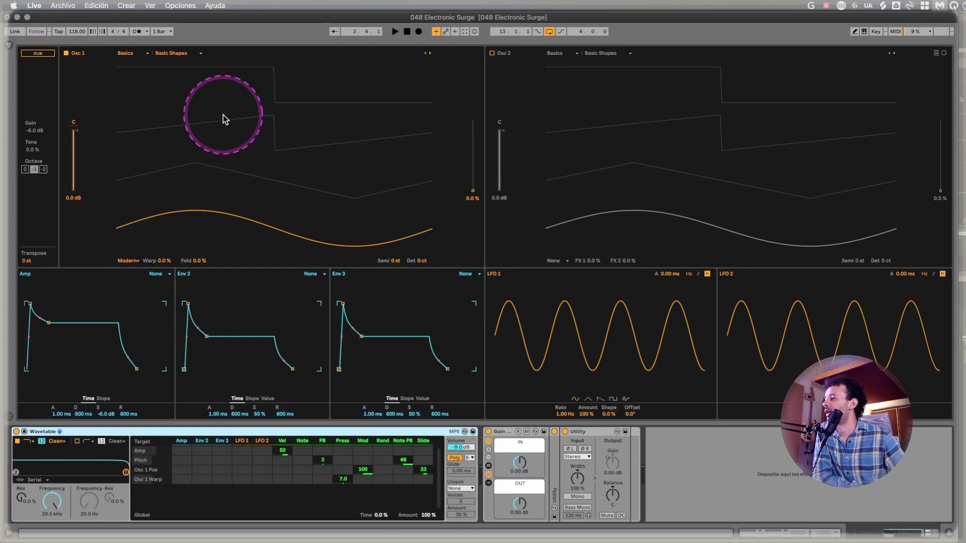
Step: Set Osc 1 of Live's Wavetable to the Fm effect with Tune and Amt at 100 %, and collapse the device view
click(127, 261)
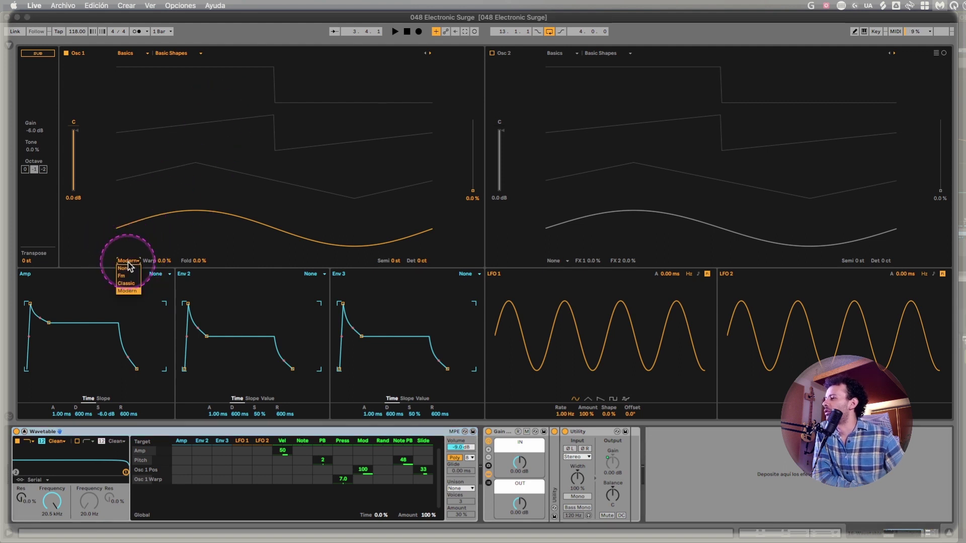
click(130, 276)
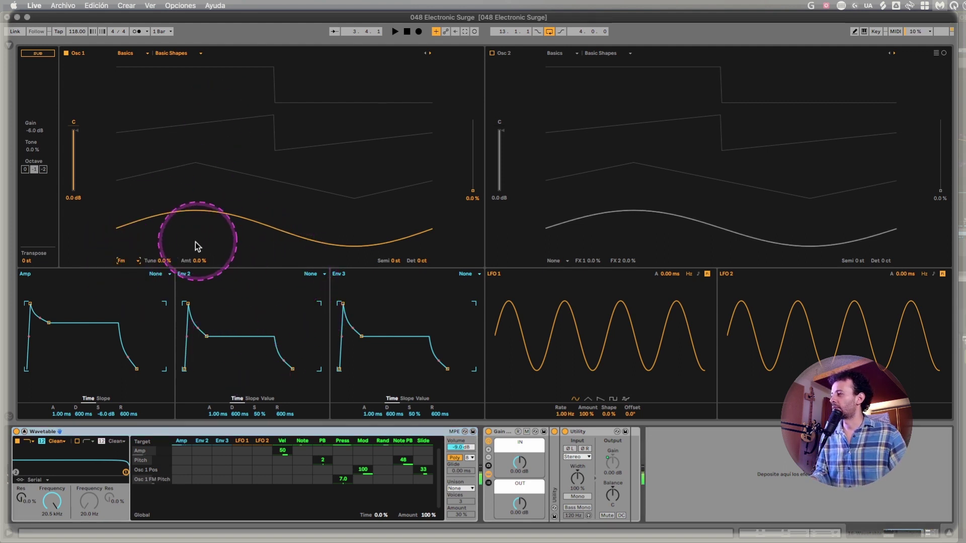
mouse_move(164, 261)
mouse_down()
mouse_move(203, 261)
mouse_move(165, 261)
mouse_up()
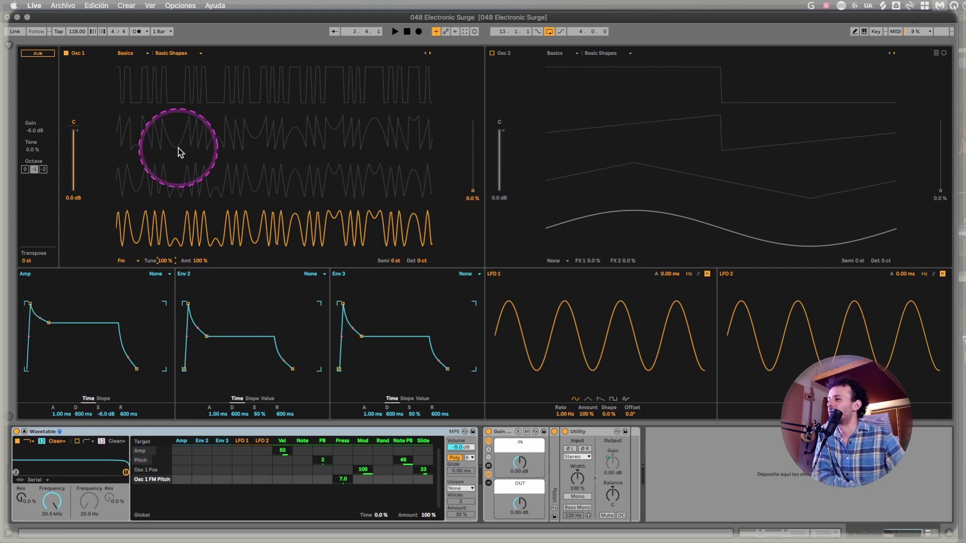
click(24, 432)
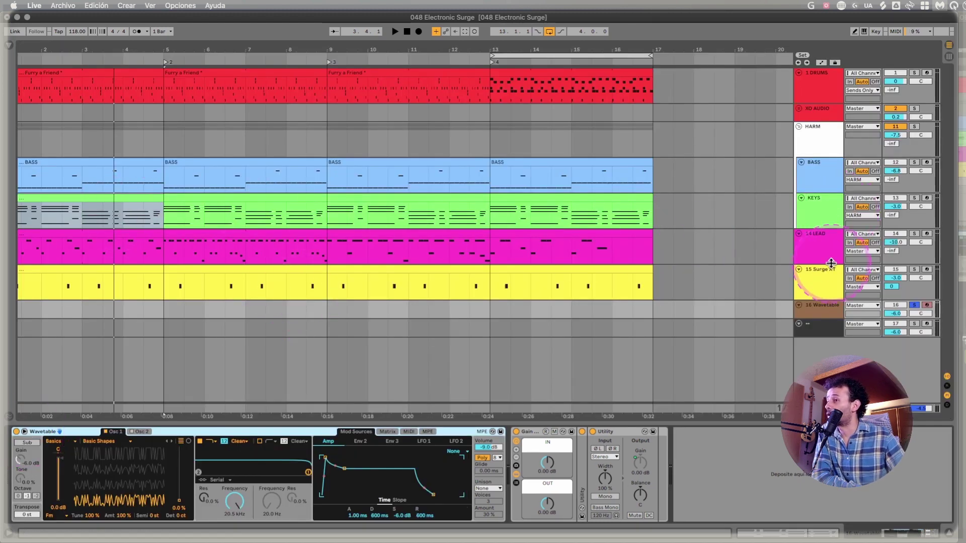
Step: Reopen the synth on track 15 Surge XT and mute oscillator 2 in the scene B mixer
click(822, 288)
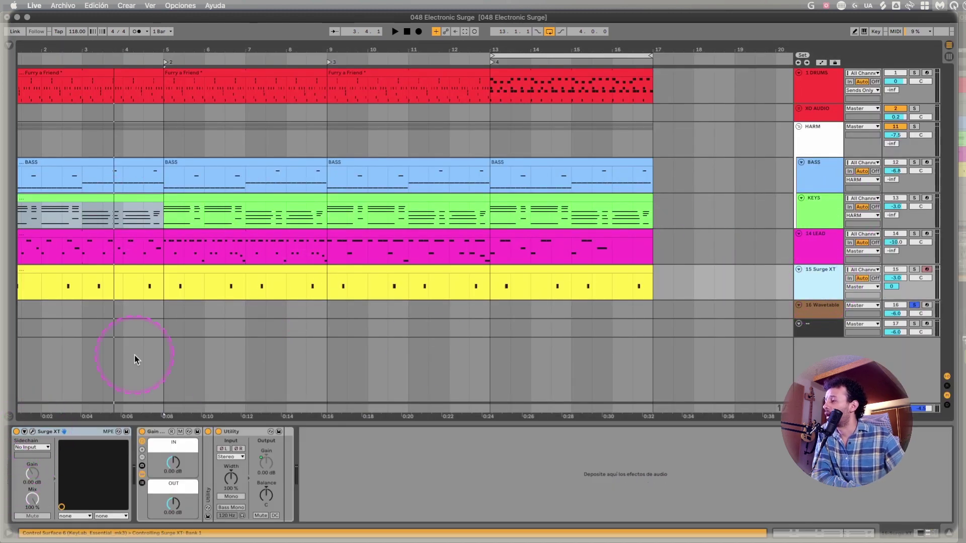
click(32, 432)
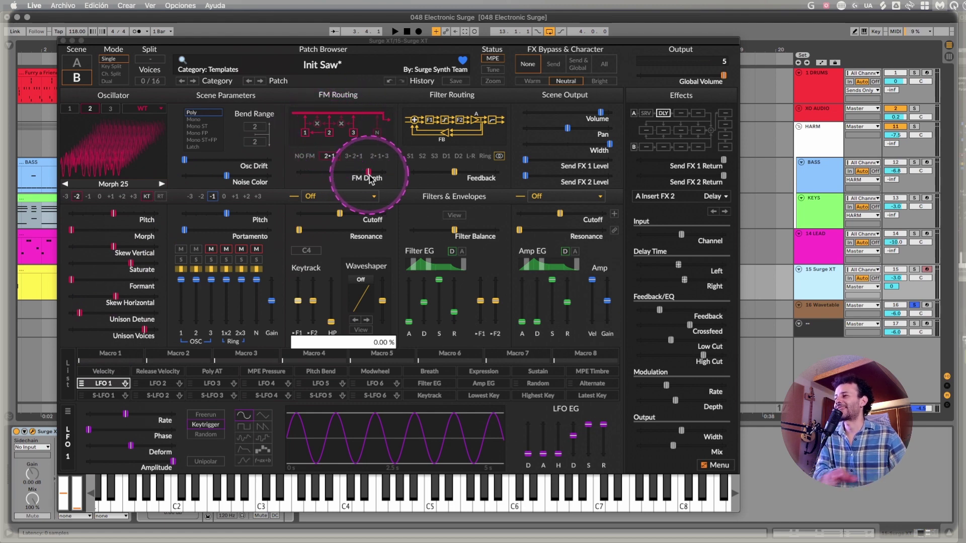
click(195, 249)
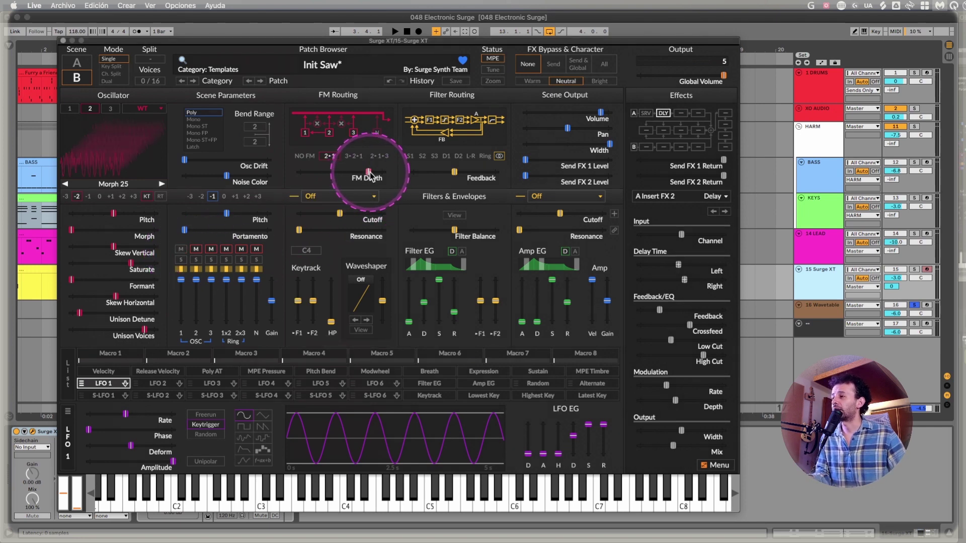
Step: Lower scene B's FM Depth to -48 dB with the 2 > 1 FM routing
mouse_move(369, 175)
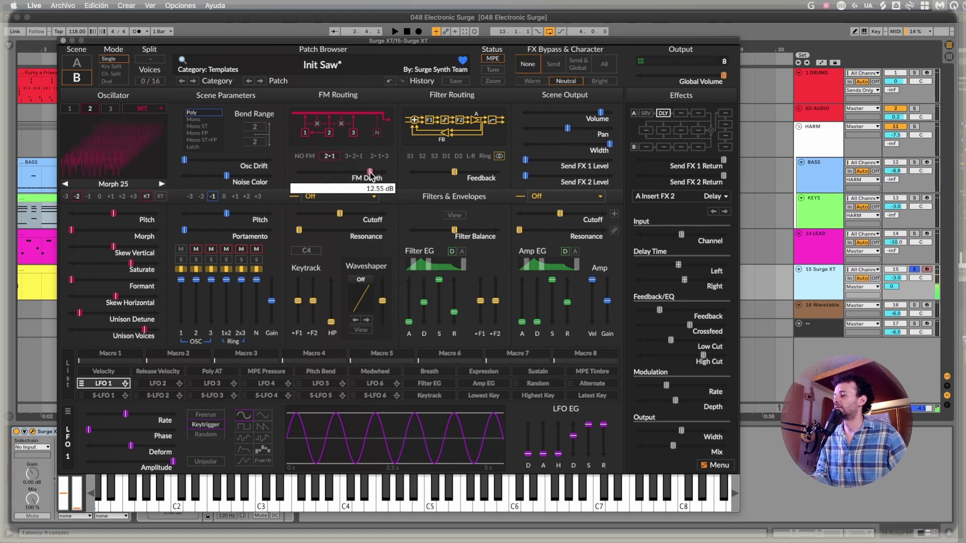
drag(369, 175, 301, 173)
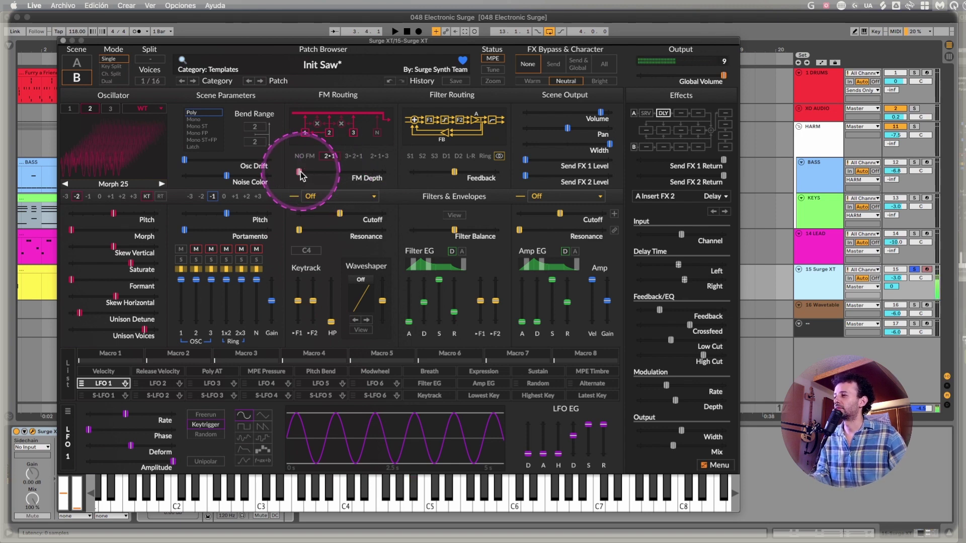
click(300, 173)
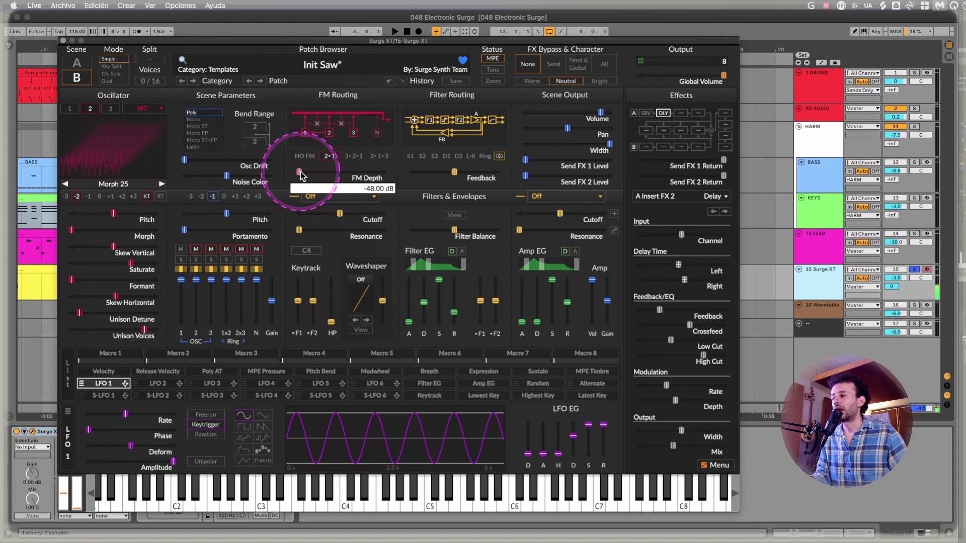
Step: Display oscillator 1 and sweep the FM Depth upward, leaving it at a fairly high setting
click(70, 109)
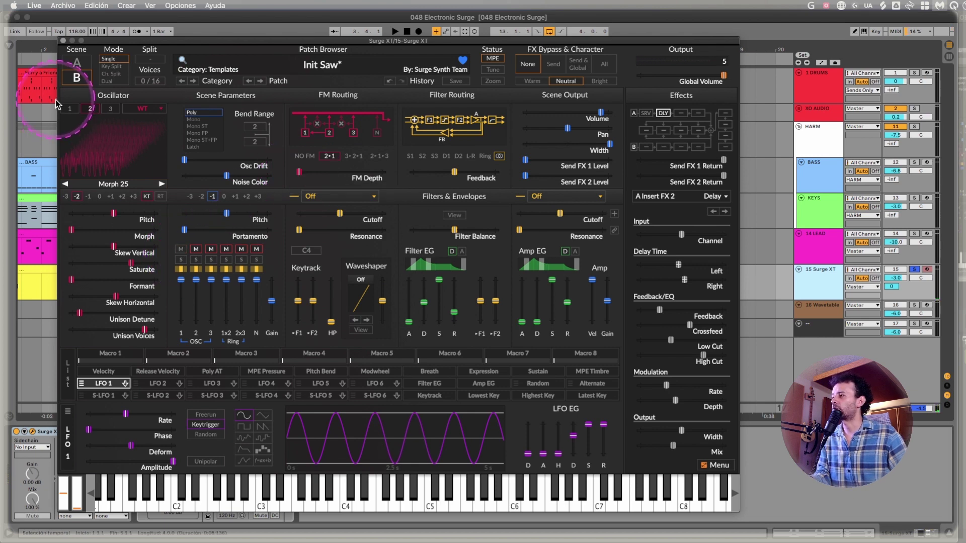
click(306, 154)
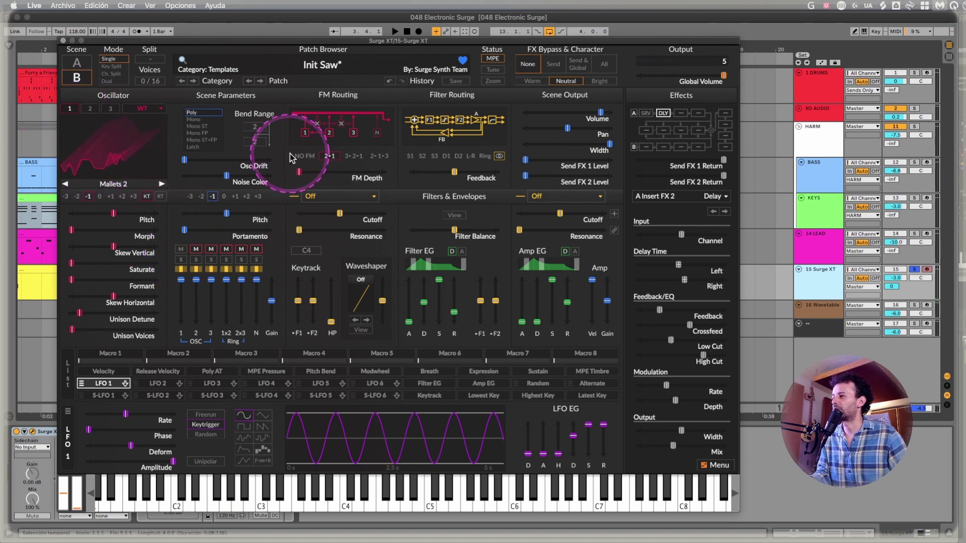
drag(300, 173, 488, 177)
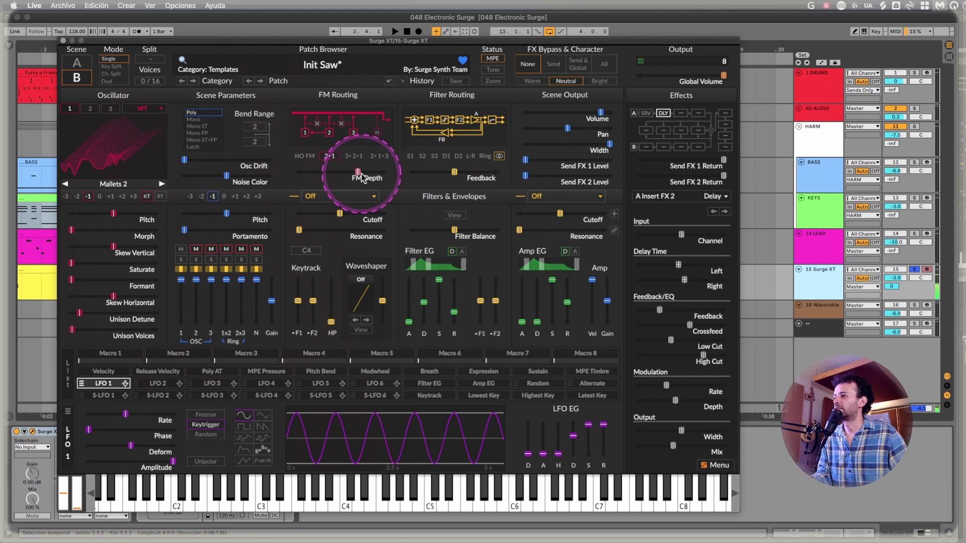
drag(363, 172, 366, 174)
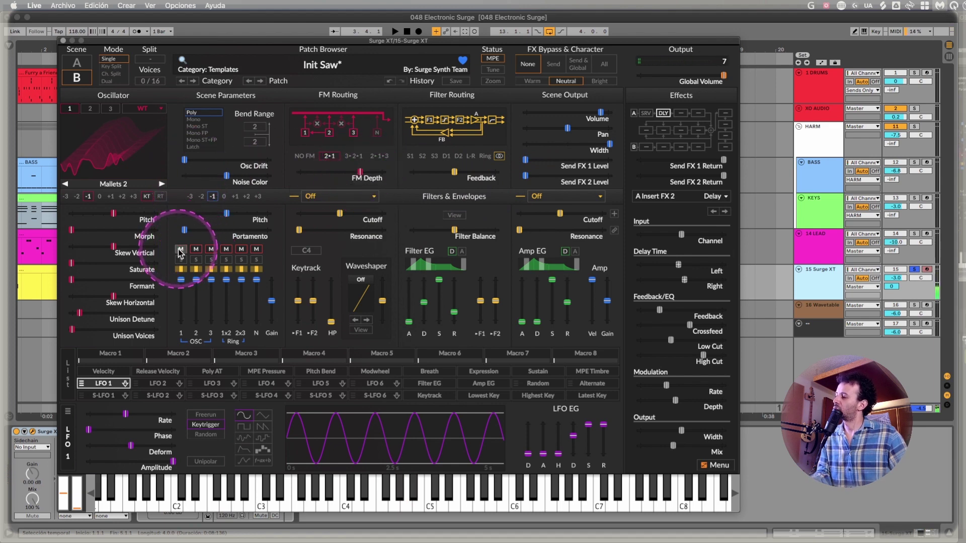
Step: Unmute oscillator 2, display its settings, and lower oscillator 1's mixer level close to its minimum
click(196, 249)
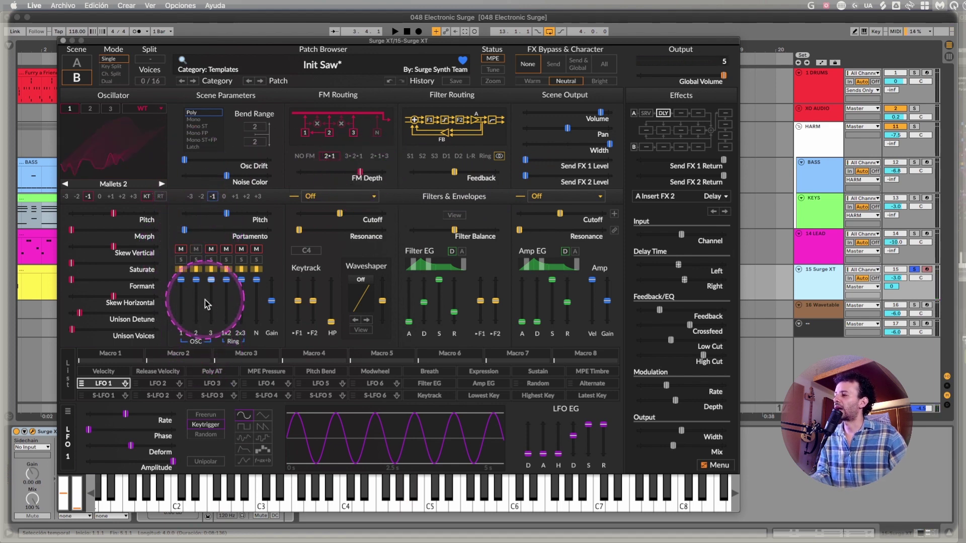
click(90, 109)
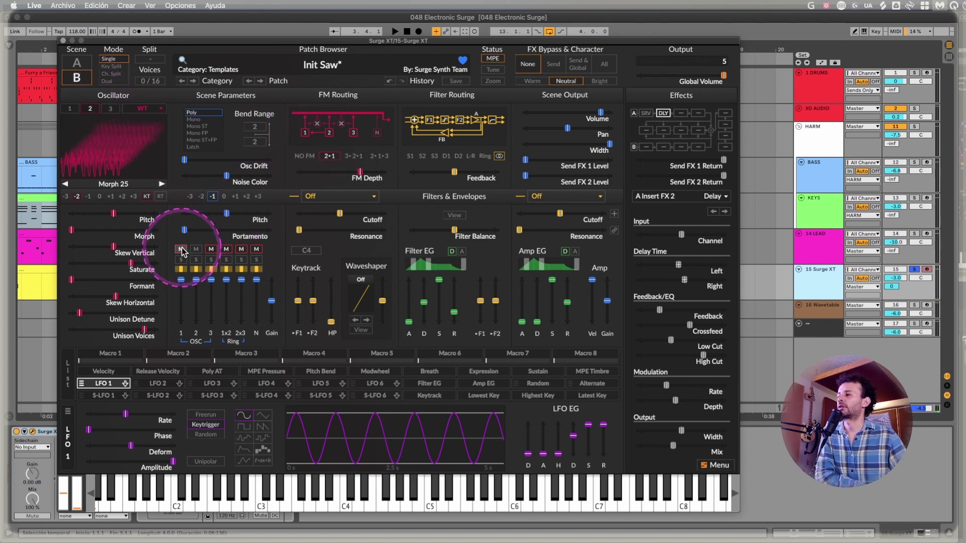
drag(181, 281, 181, 322)
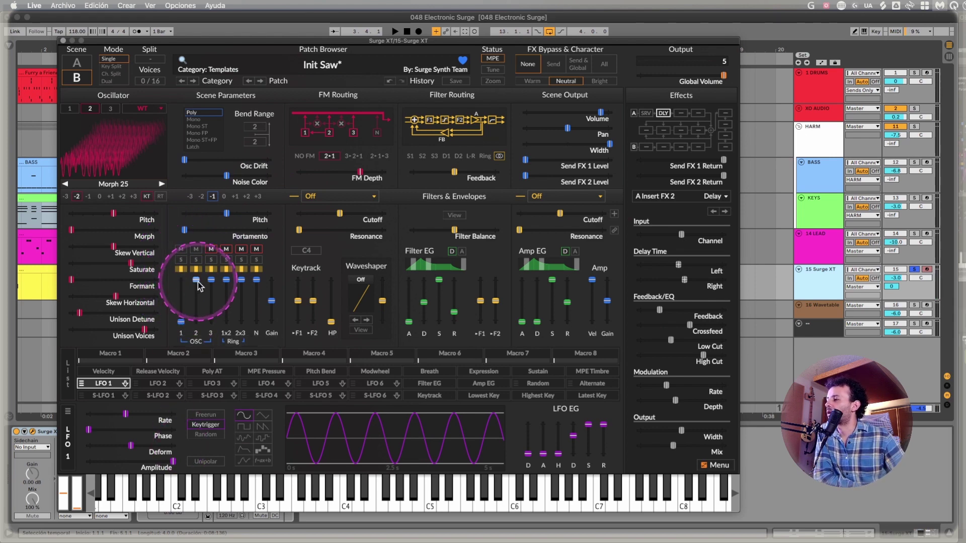
Step: Rebalance oscillators 1 and 2 at moderately high levels in scene B's mixer and set the play mode to Mono
drag(196, 280, 196, 322)
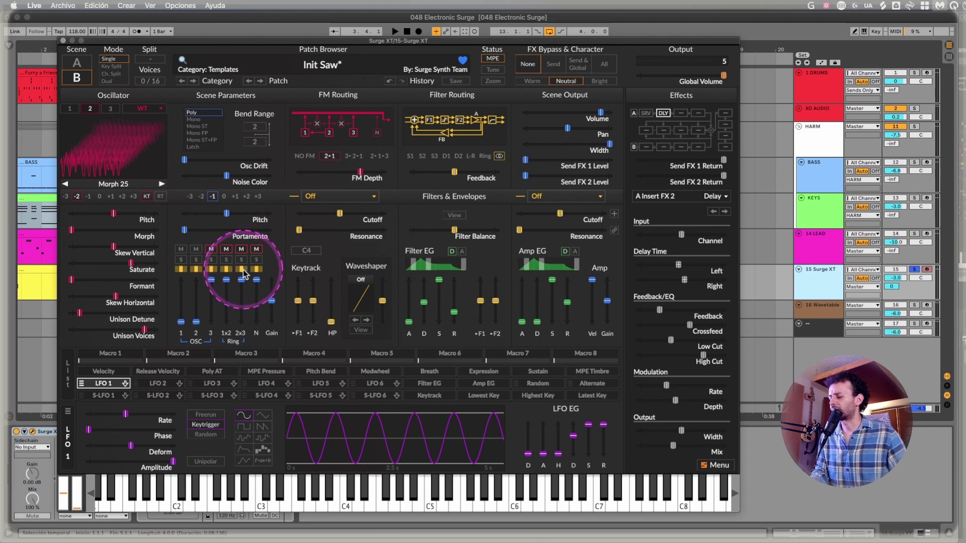
drag(182, 322, 183, 223)
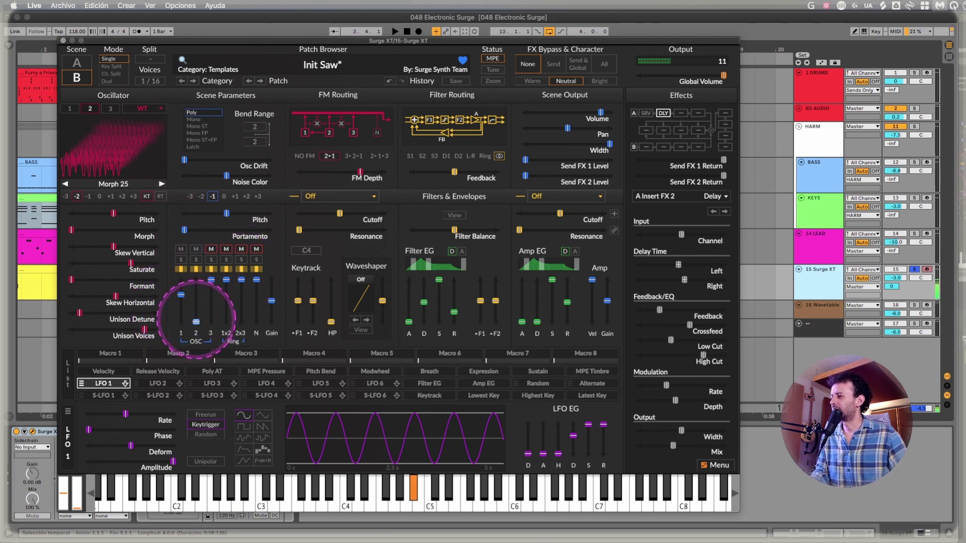
drag(196, 322, 197, 238)
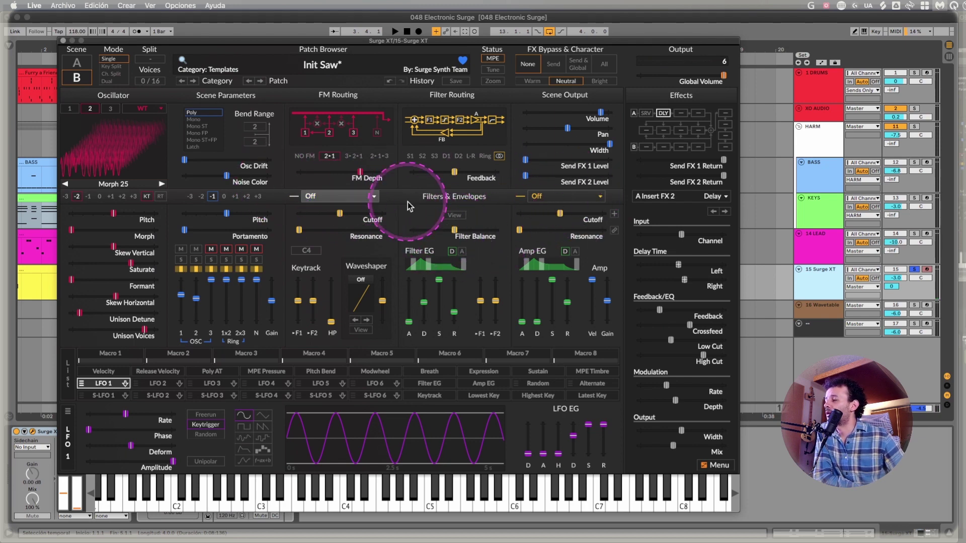
click(196, 121)
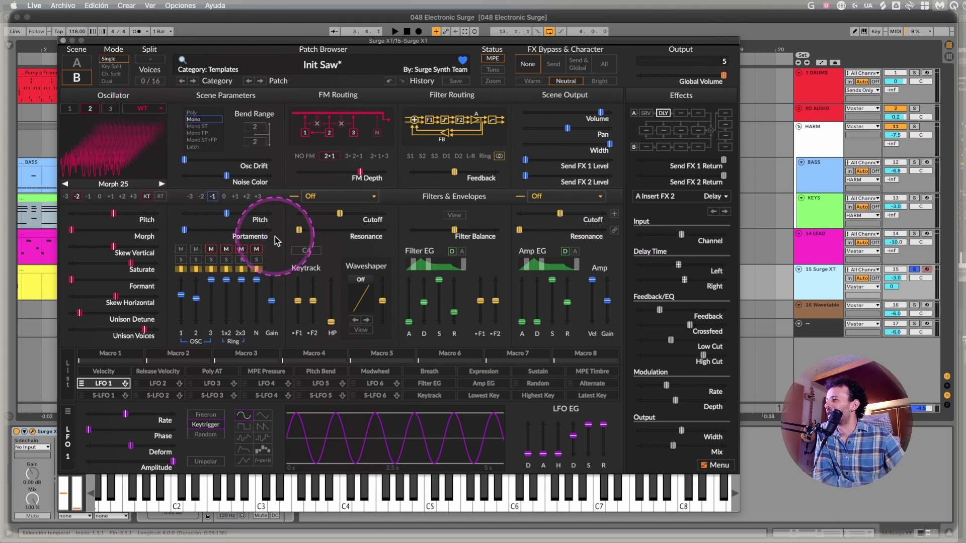
Step: Switch to scene A, slightly lower the mixer levels of oscillators 1 and 2, and set the play mode to Mono
click(77, 64)
click(78, 65)
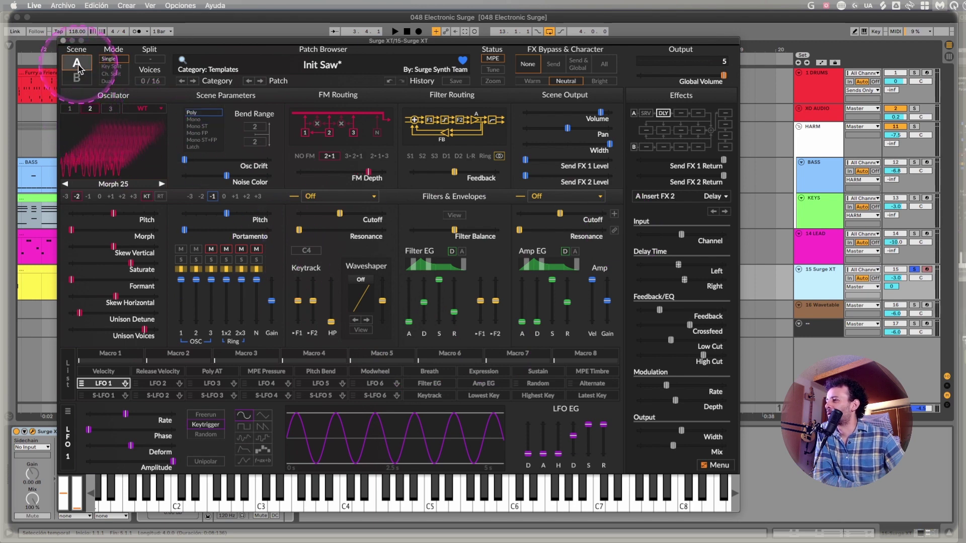
mouse_move(182, 281)
mouse_down()
mouse_move(181, 309)
mouse_move(196, 291)
mouse_up()
click(199, 120)
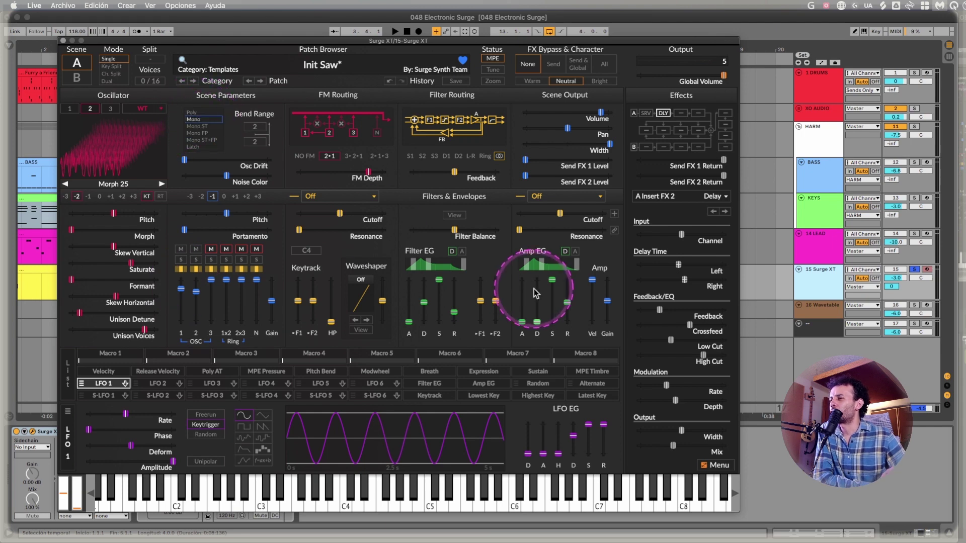
Step: Audition the track 15 Surge XT clip, close the synth window, and open the clip's notes in the piano roll
click(28, 270)
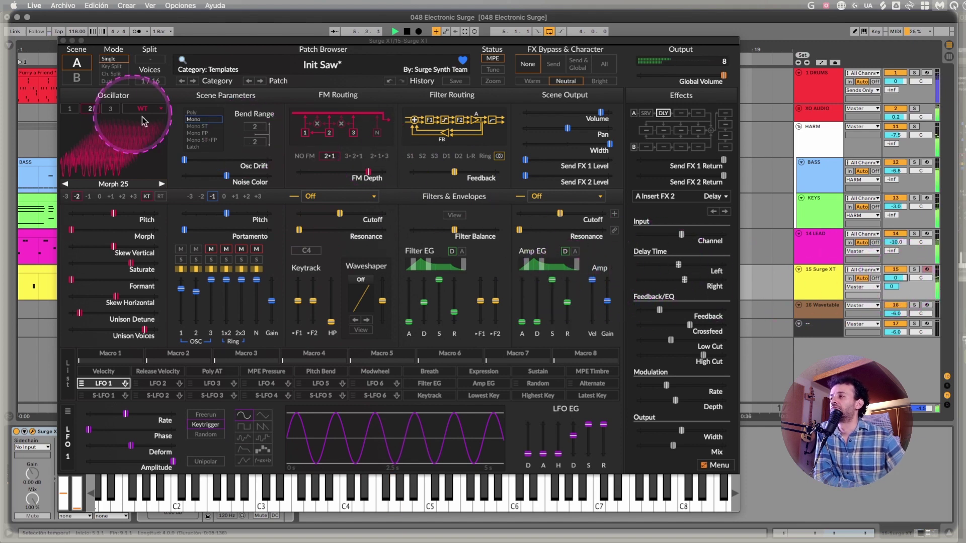
click(63, 41)
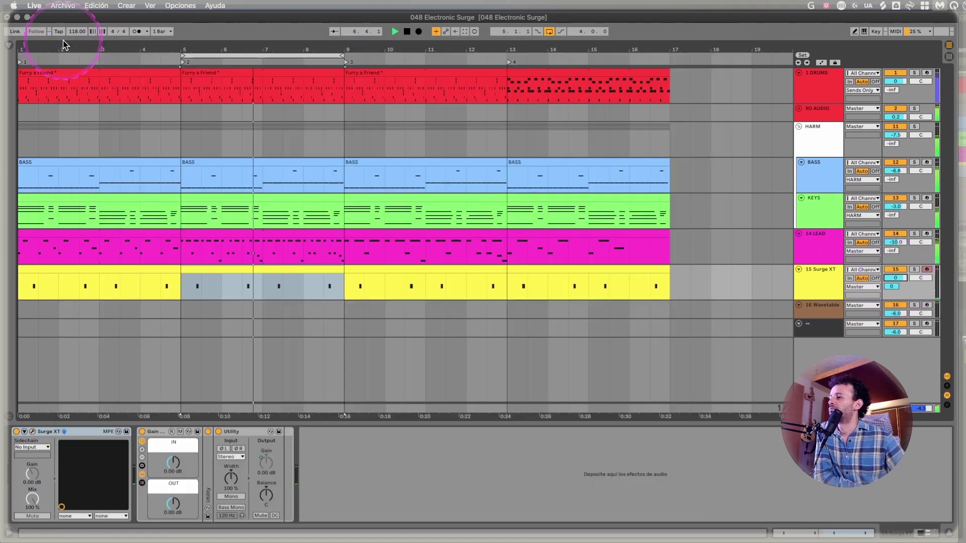
double_click(278, 294)
click(431, 388)
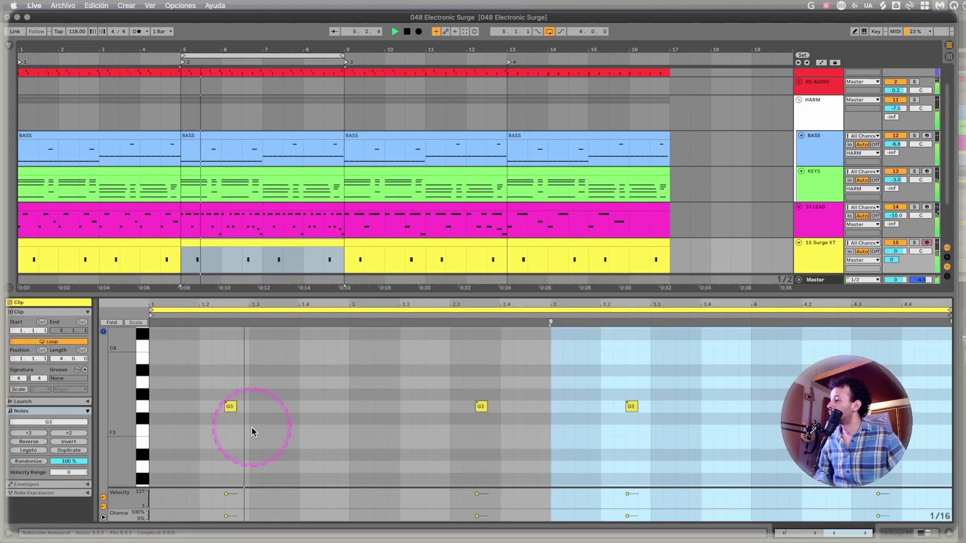
key(space)
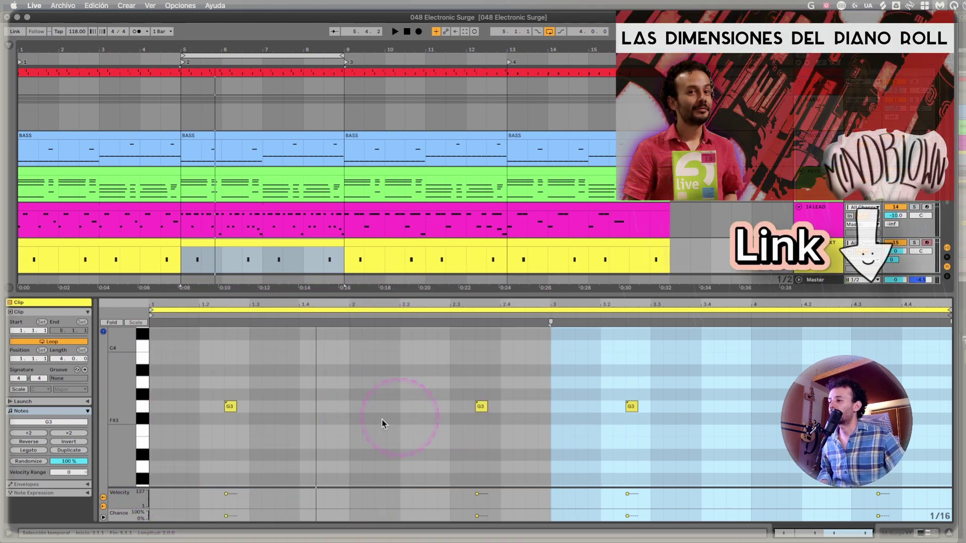
Step: Enlarge the velocity and chance lanes and examine both values for the clip's first G3 note
drag(115, 510, 121, 441)
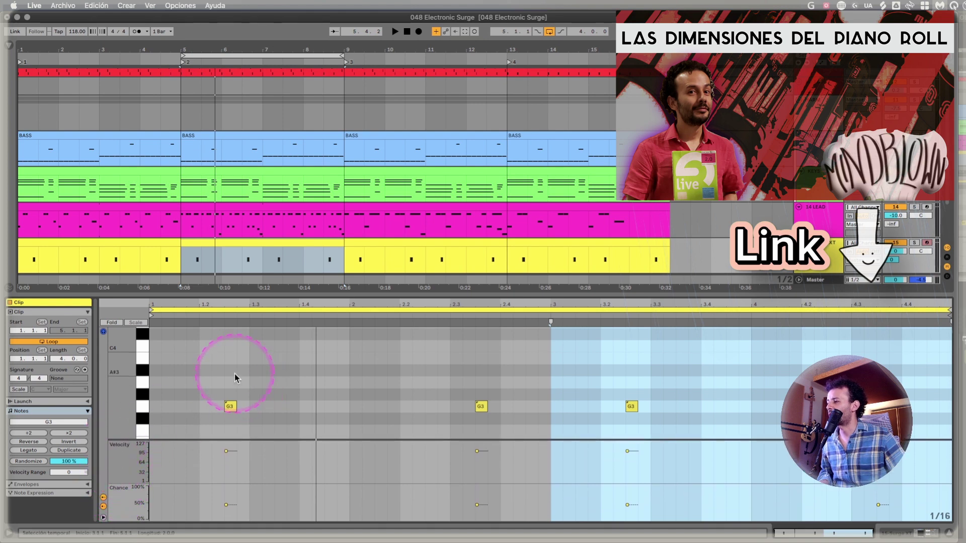
click(230, 407)
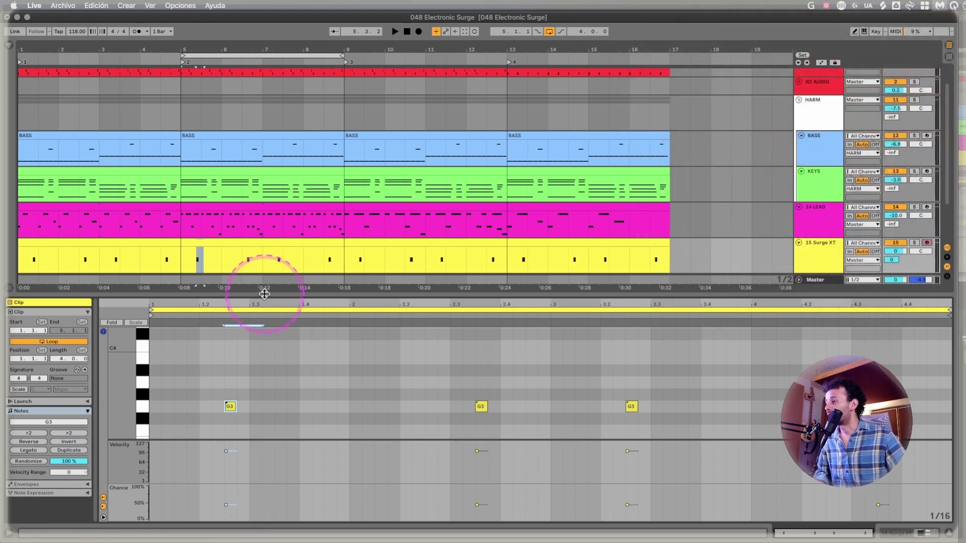
drag(263, 294, 265, 358)
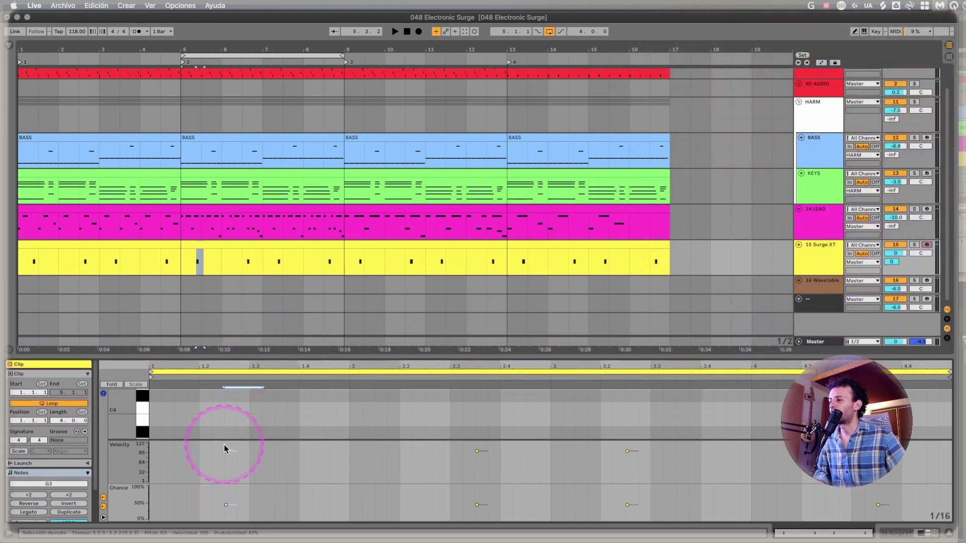
drag(227, 440, 227, 459)
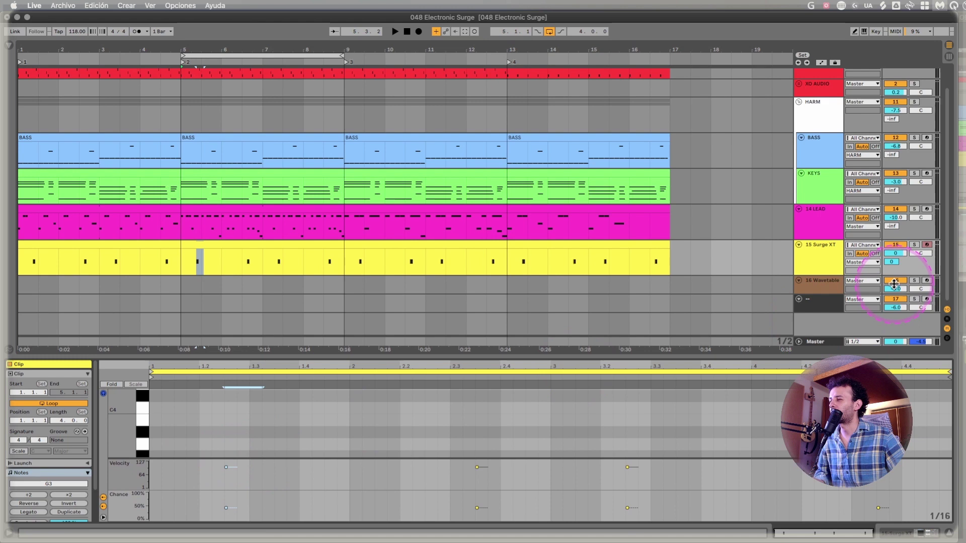
Step: Reopen the synth on track 15 Surge XT and set scene A's oscillator 3 to the Wavetable type
double_click(834, 265)
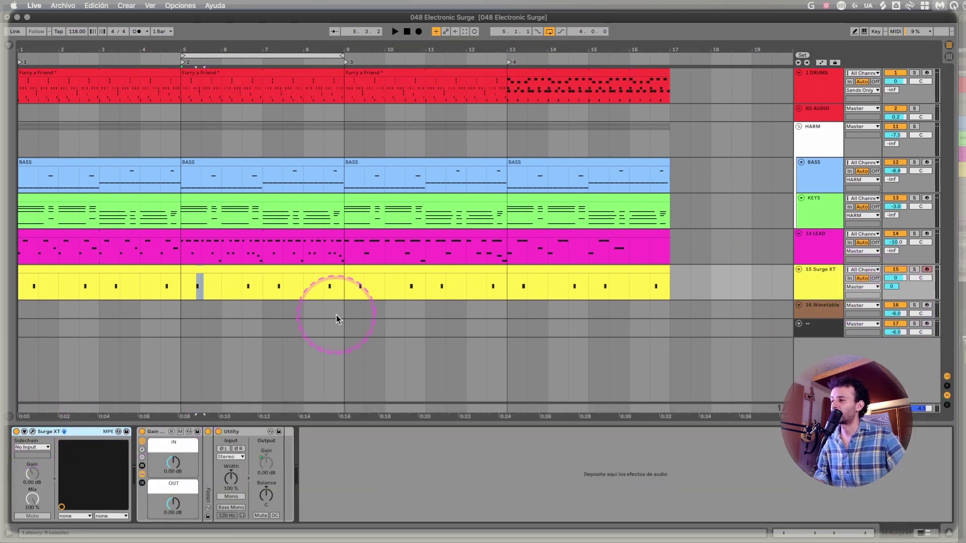
key(alt+super+p)
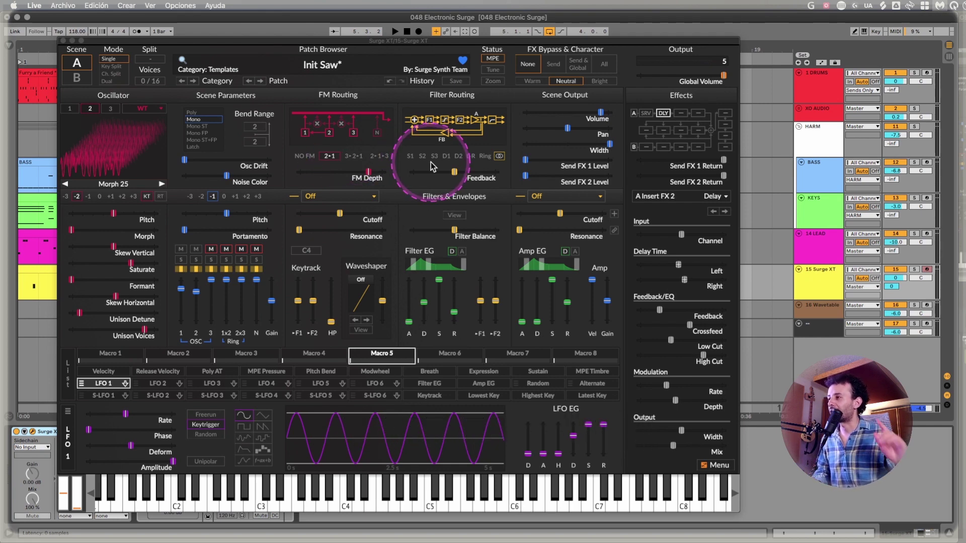
click(111, 109)
click(143, 108)
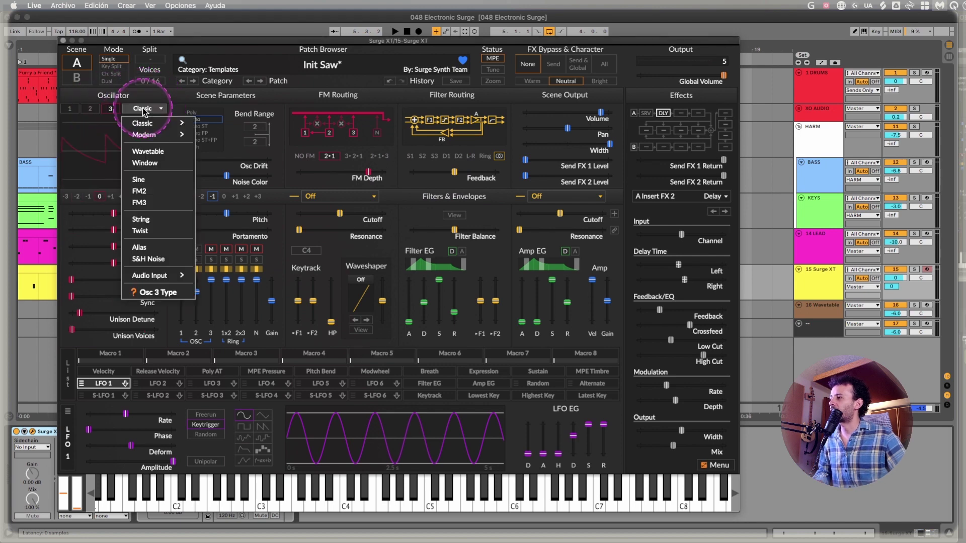
click(151, 152)
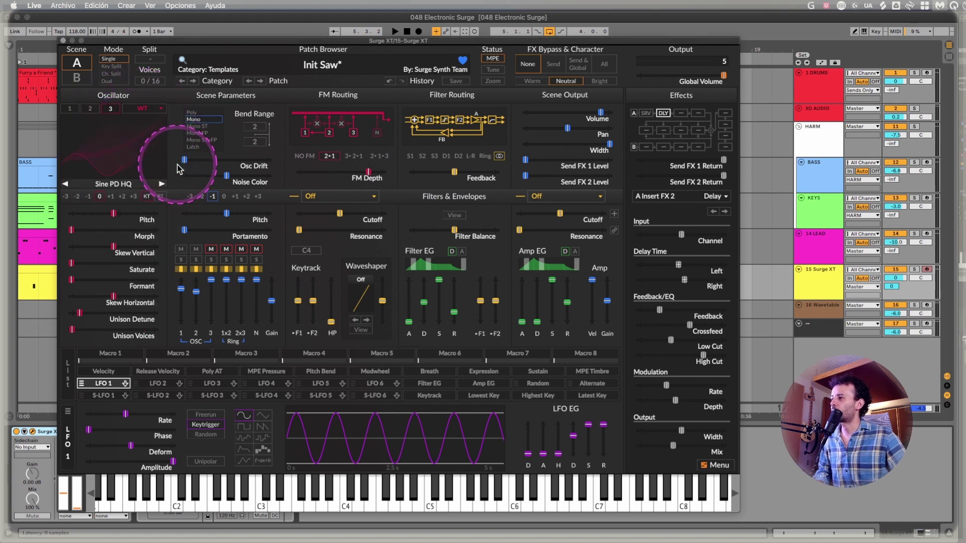
Step: Browse oscillator 3's wavetable categories, keep Sine PD HQ, slightly raise Morph and Skew Vertical, and unmute the oscillator
click(117, 185)
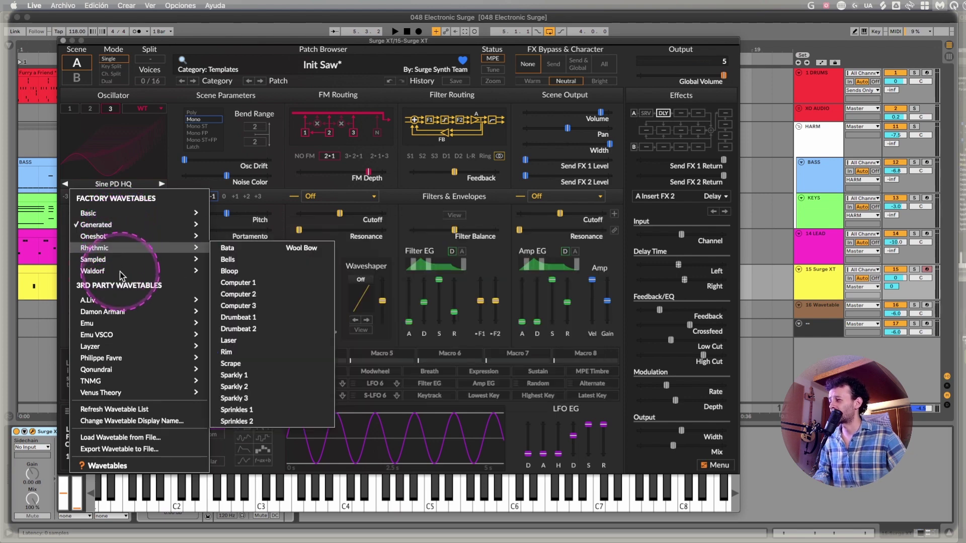
click(286, 199)
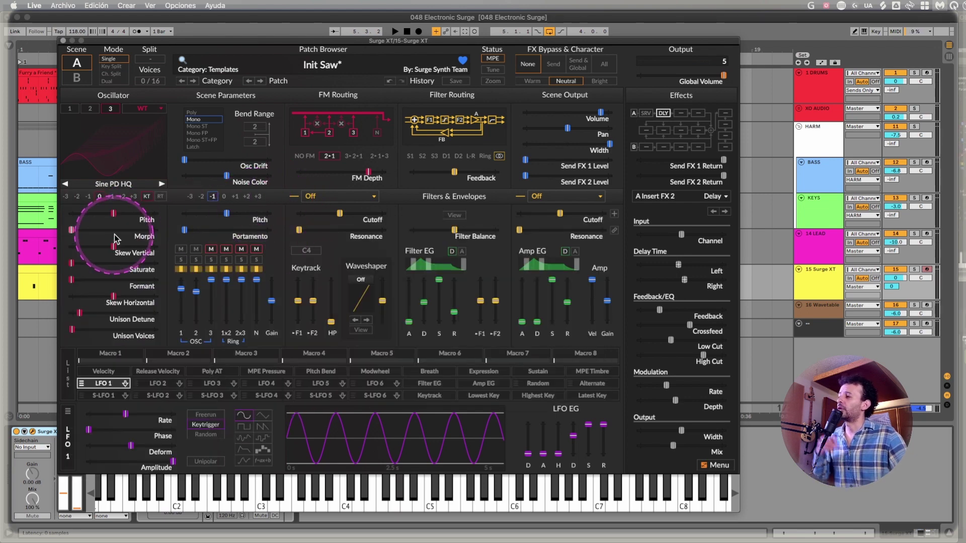
mouse_move(115, 240)
mouse_down()
mouse_move(76, 229)
mouse_move(82, 255)
mouse_move(123, 229)
mouse_move(144, 245)
mouse_move(207, 242)
mouse_move(120, 245)
mouse_up()
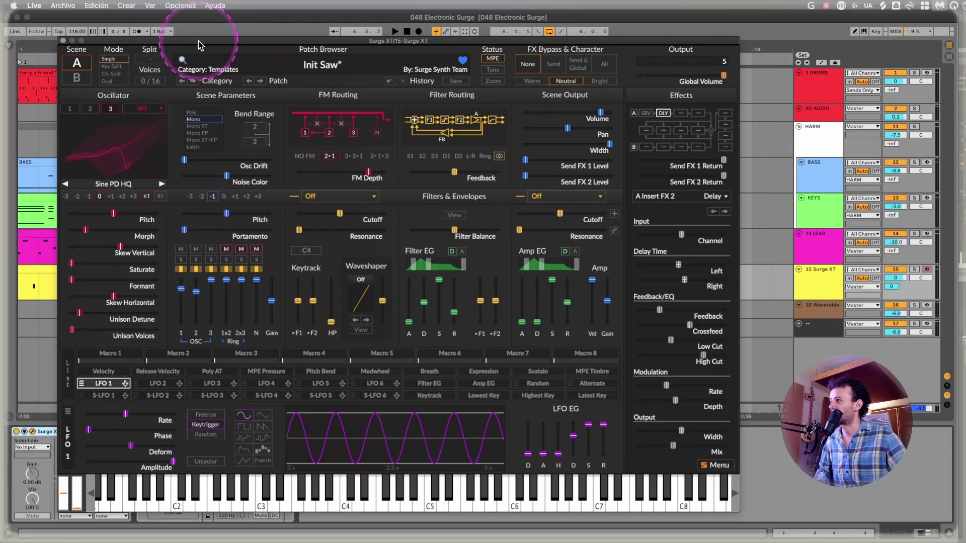
drag(198, 41, 198, 42)
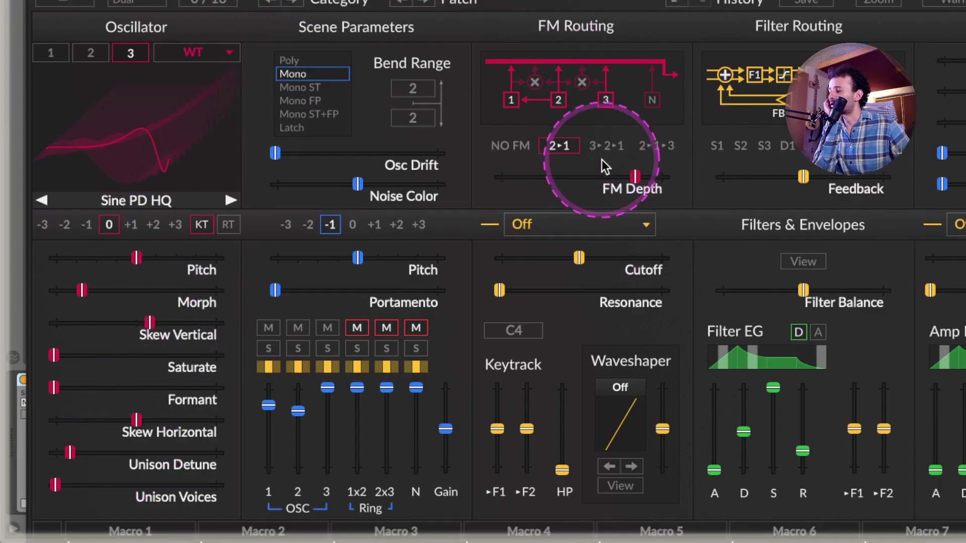
Step: Mute oscillators 2 and 3 in the mixer and compare the FM routings, finishing on 2 > 1 < 3
click(297, 329)
click(327, 329)
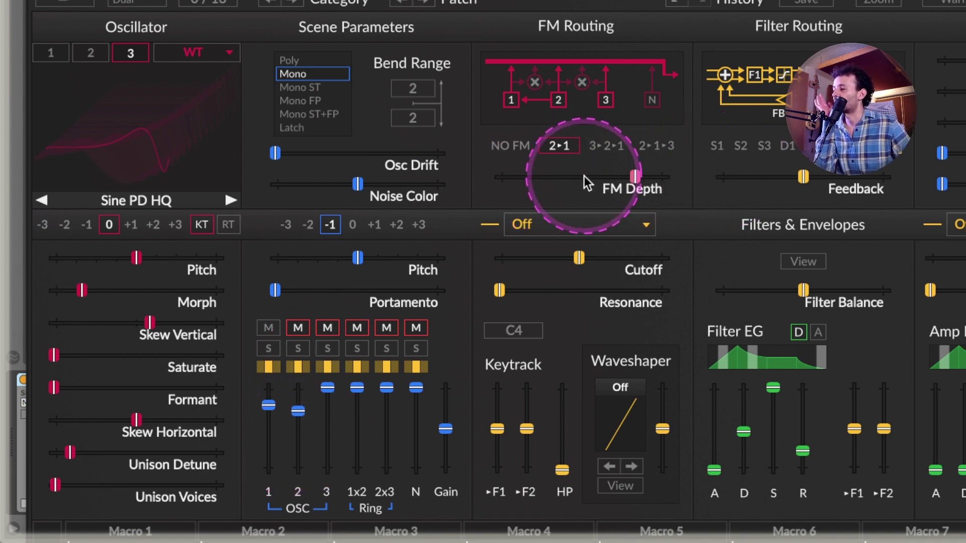
mouse_move(635, 178)
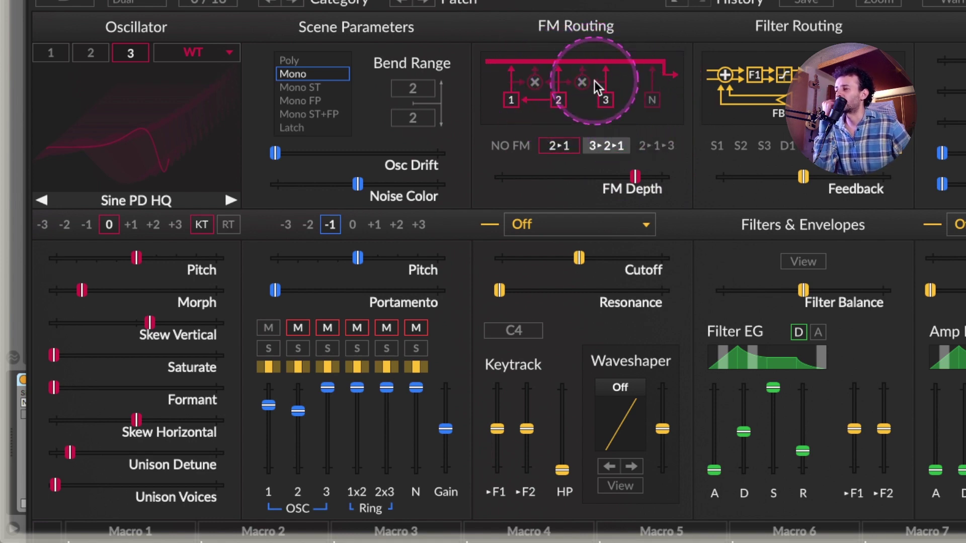
right_click(540, 90)
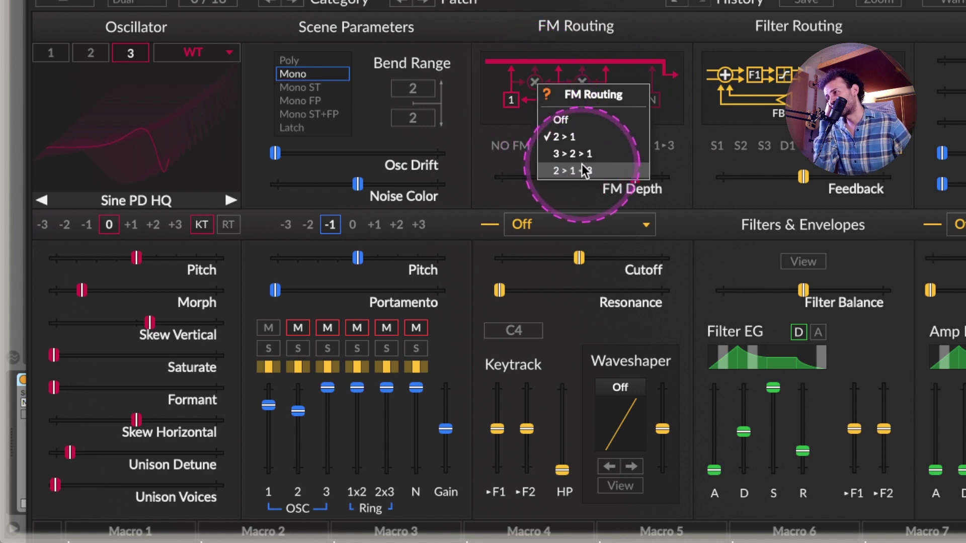
click(612, 171)
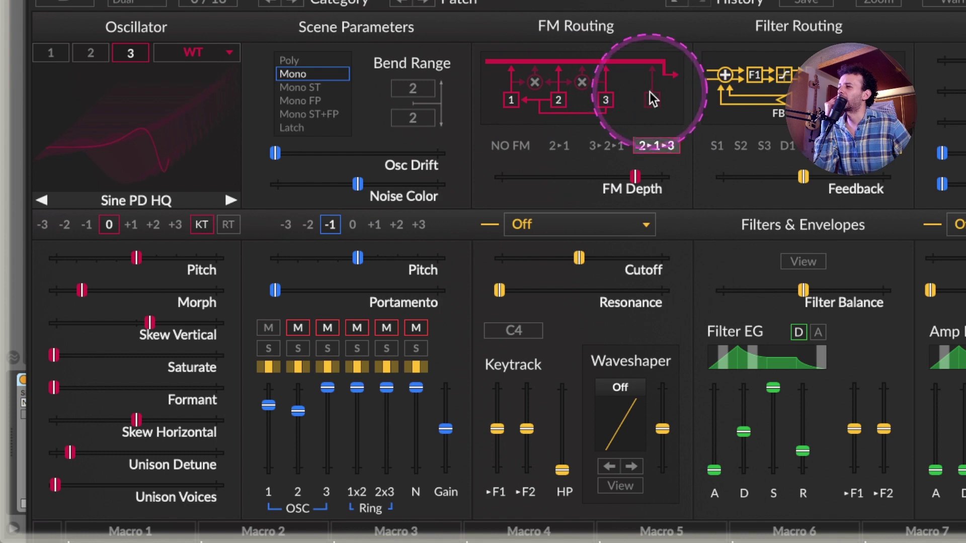
click(569, 87)
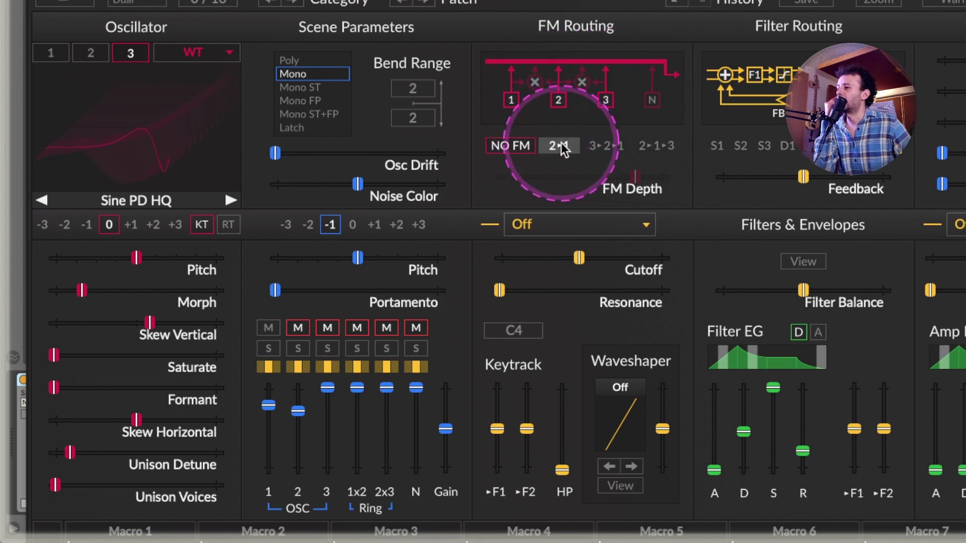
click(640, 91)
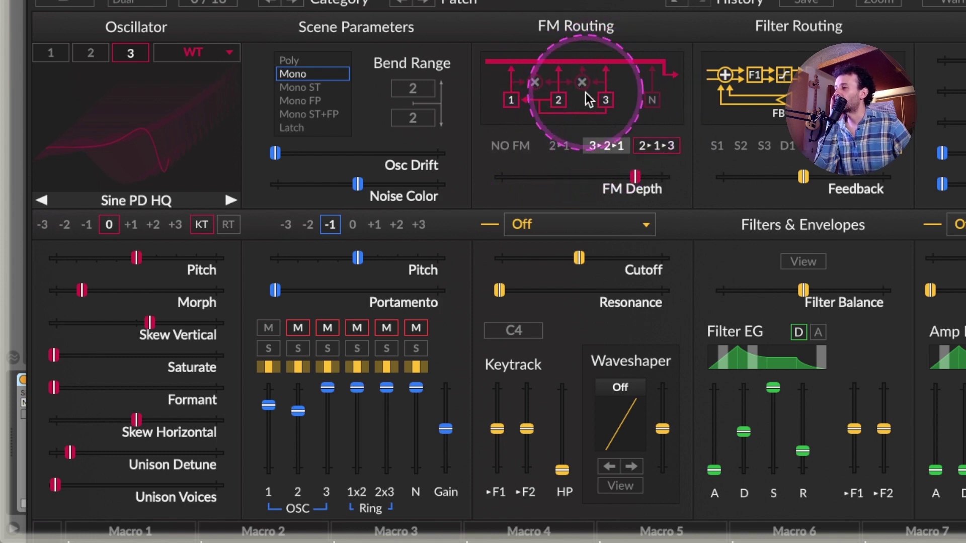
Step: Try the 12 dB lowpass type on filter 1, look at its subtypes, and set the filter back to Off
click(632, 229)
mouse_move(672, 281)
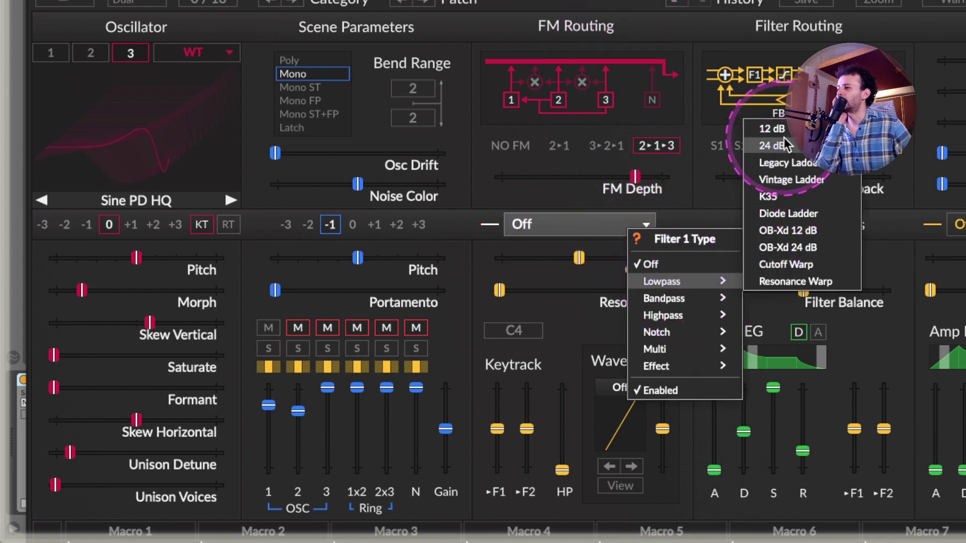
click(772, 129)
click(669, 227)
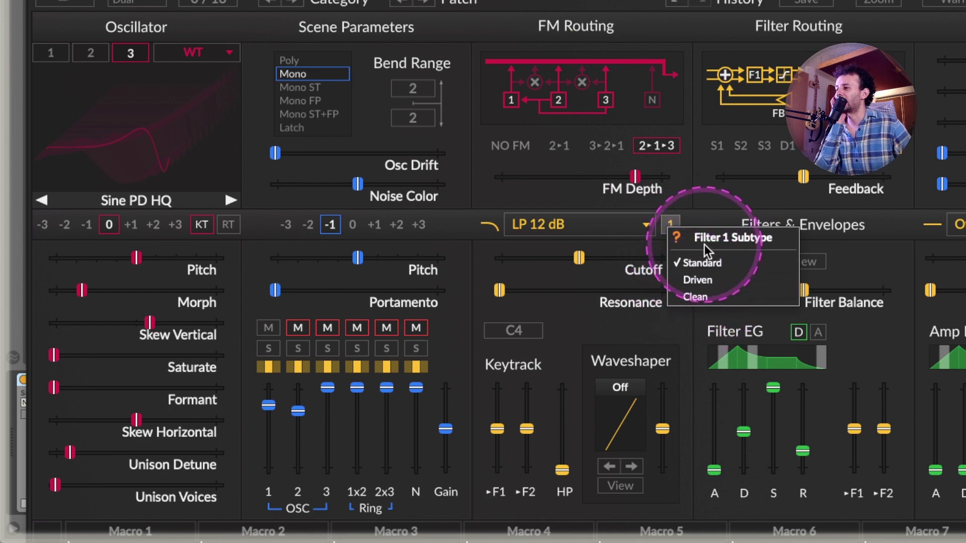
click(694, 212)
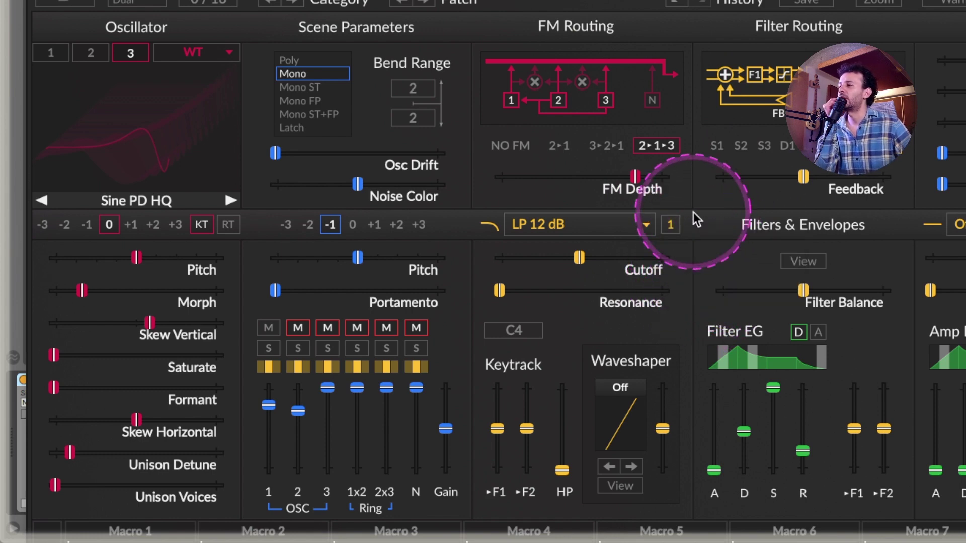
click(647, 228)
click(684, 258)
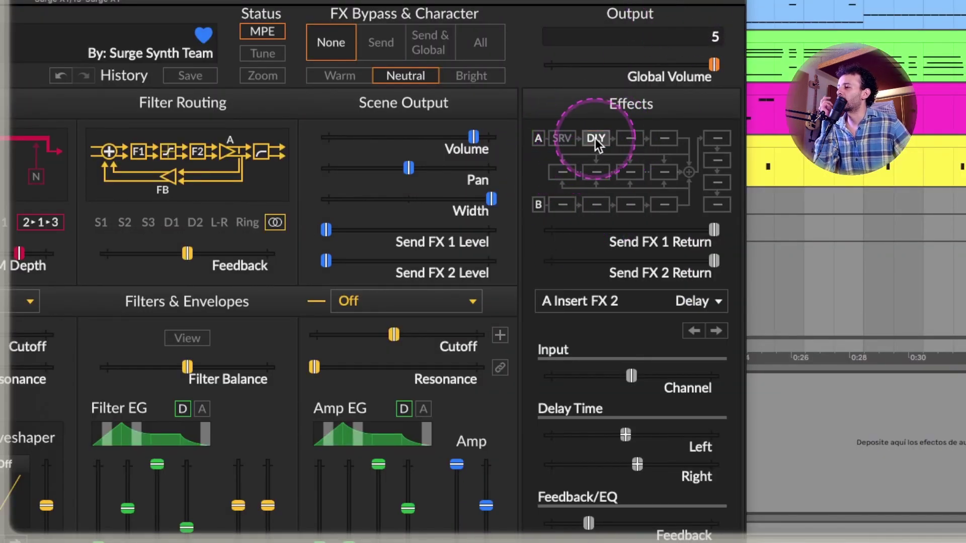
Step: Open the modulation list to check for assigned modulations, and close it again
mouse_move(595, 139)
mouse_down()
mouse_move(597, 172)
mouse_move(593, 142)
mouse_up()
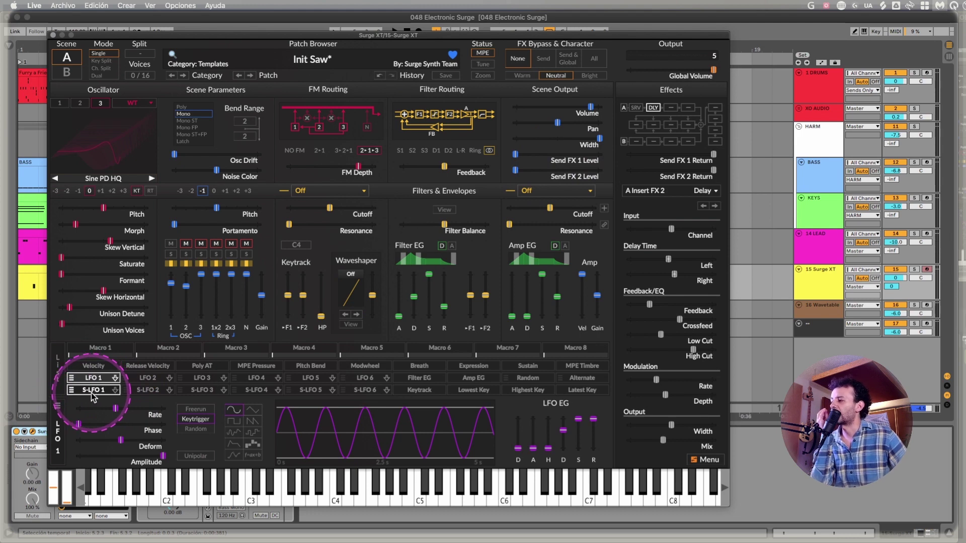
click(56, 375)
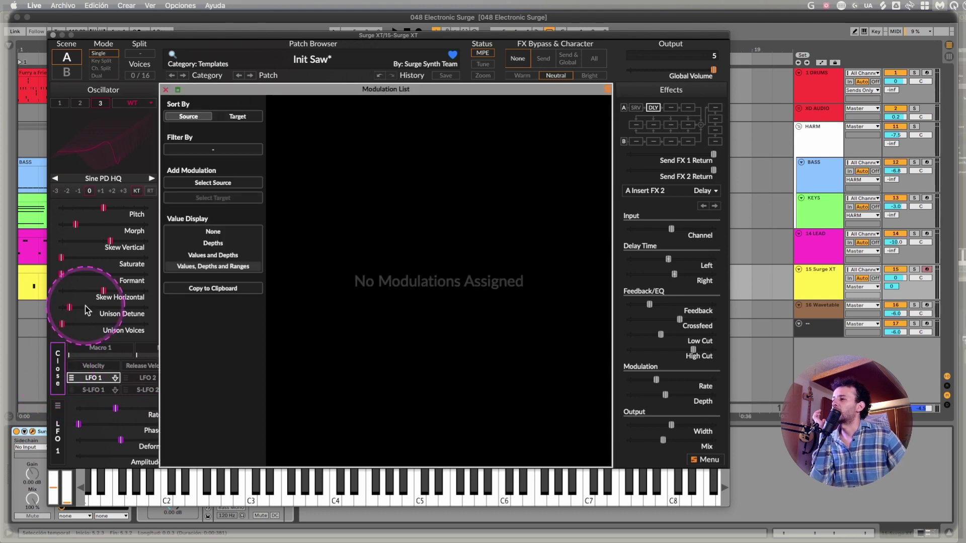
click(168, 90)
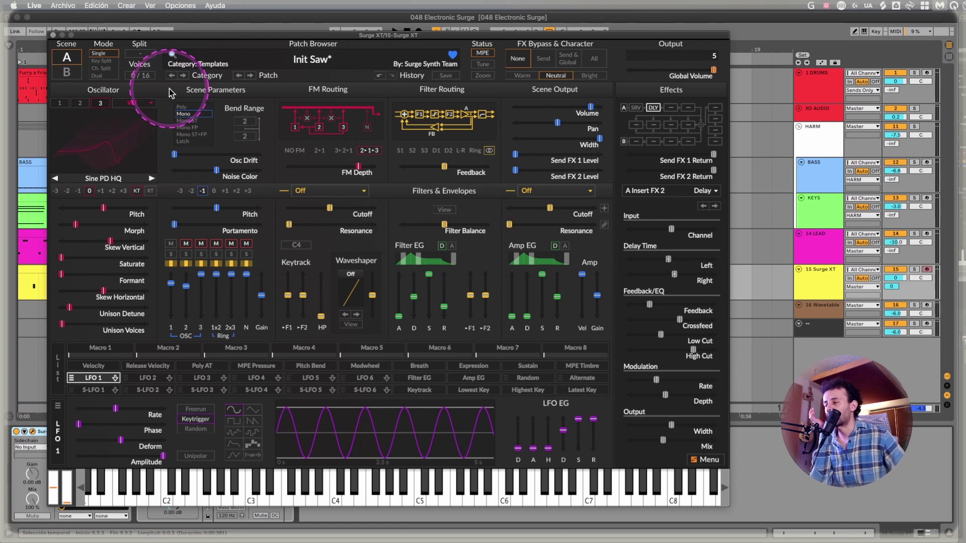